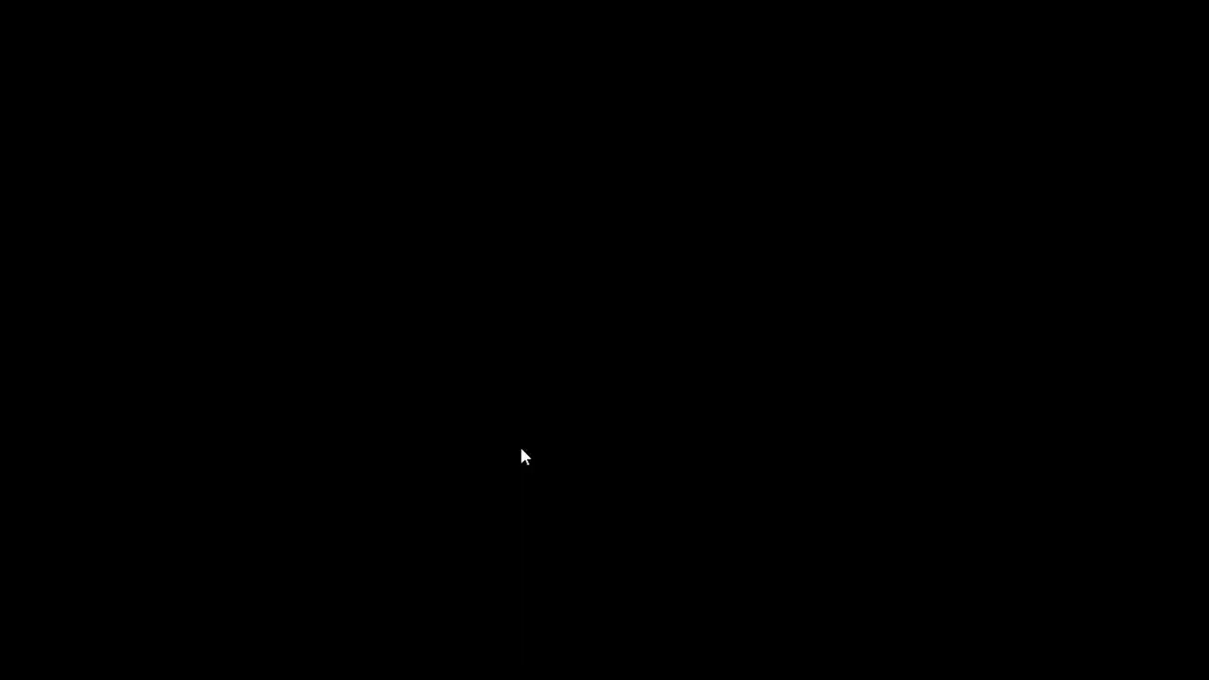
Step: Install VMware Workstation Pro, accepting the licence and keeping the default location, settings and shortcuts
{"action": "left_click", "coordinate": [520, 446]}
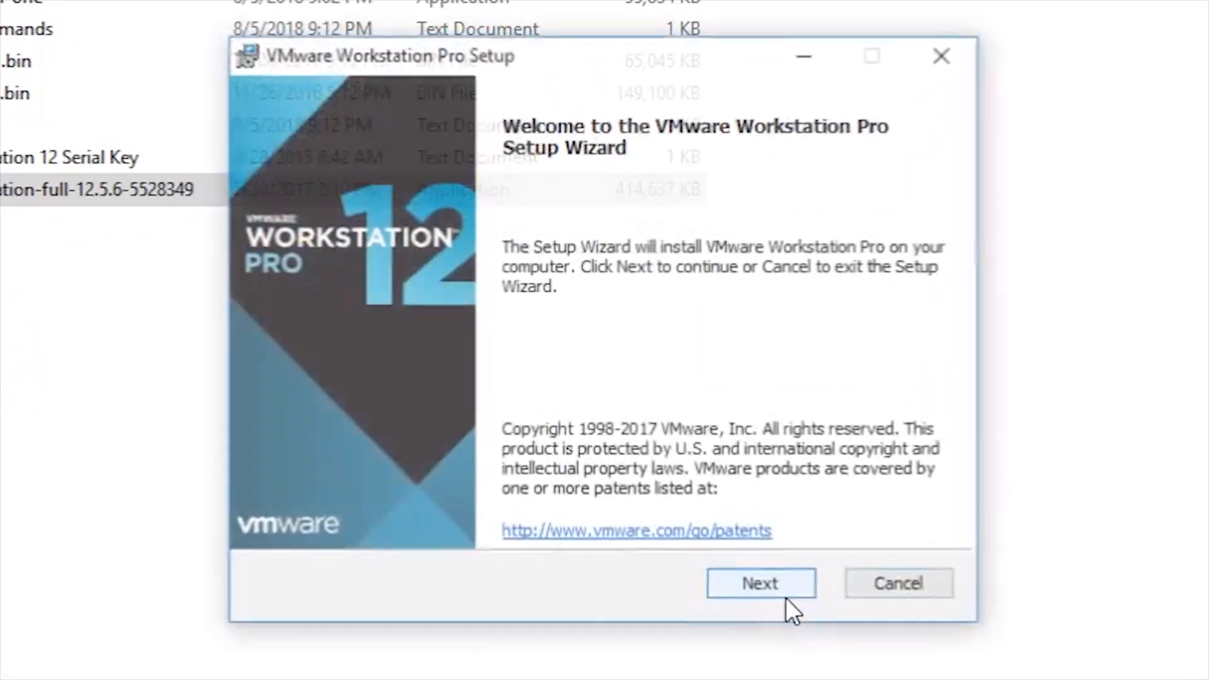
{"action": "left_click", "coordinate": [786, 598]}
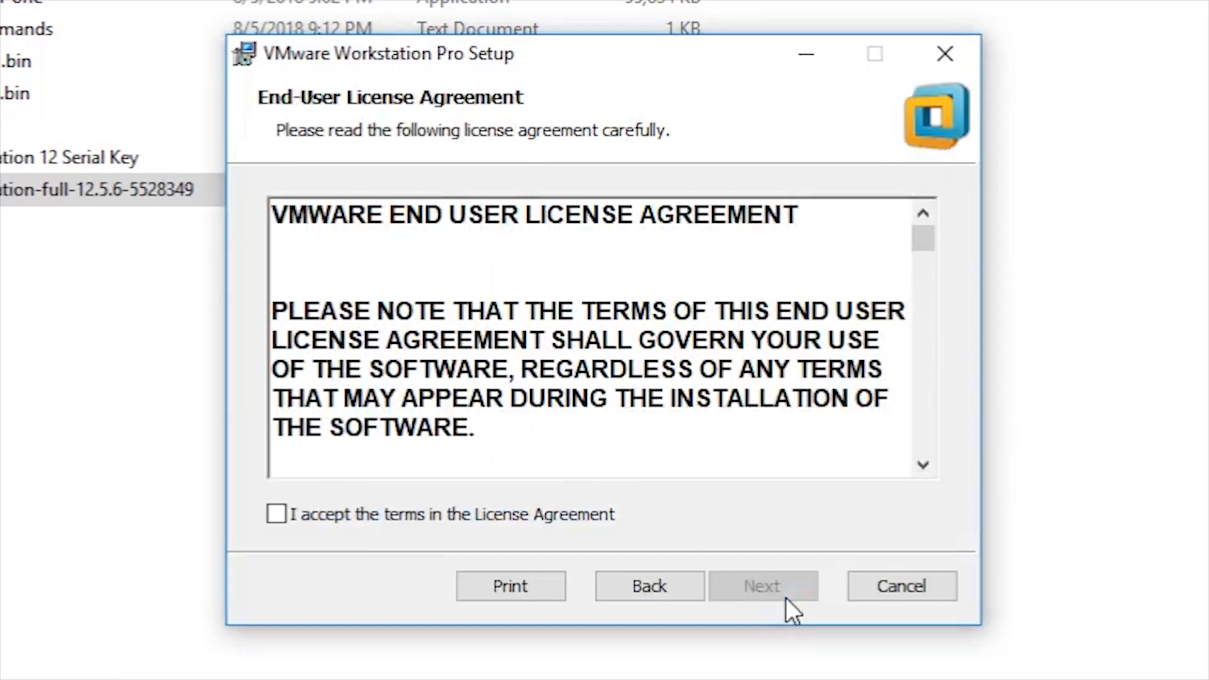
{"action": "left_click", "coordinate": [557, 517]}
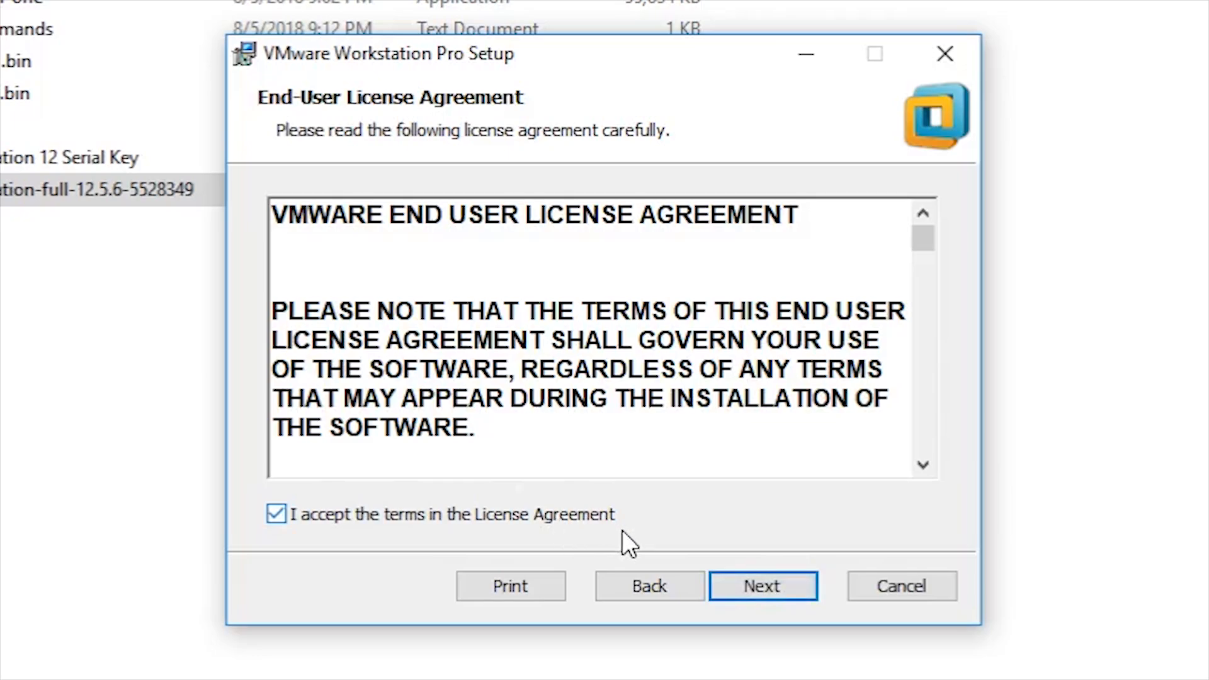
{"action": "left_click", "coordinate": [763, 594]}
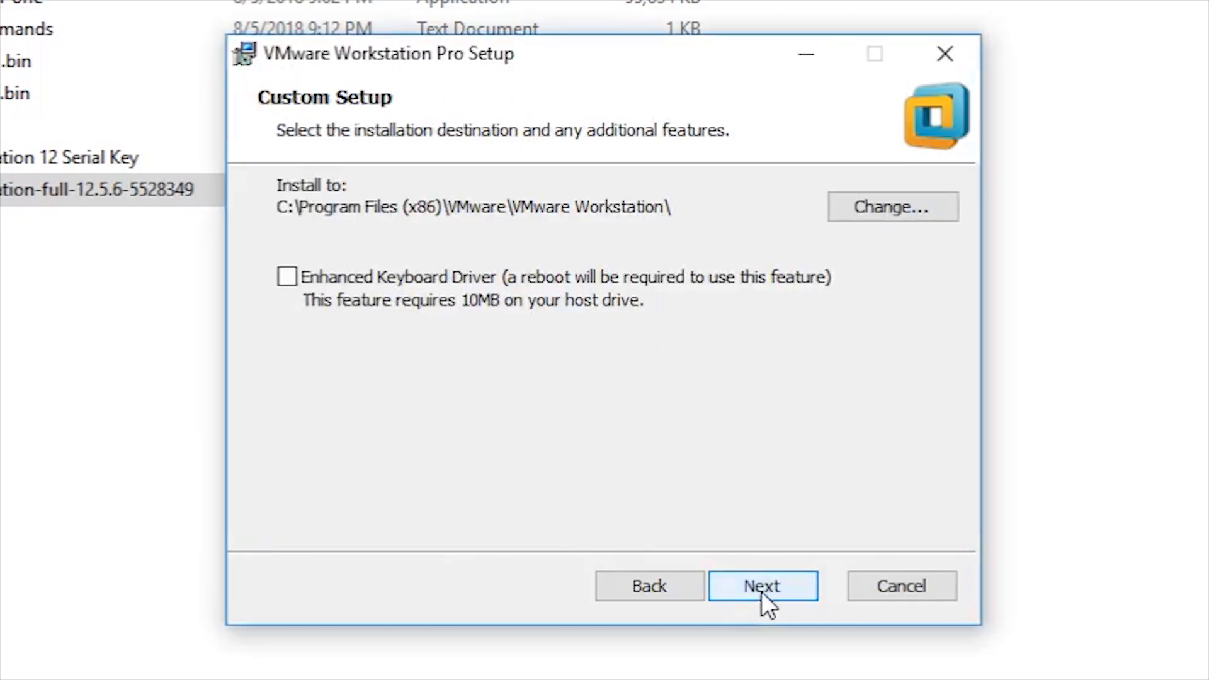
{"action": "left_click", "coordinate": [762, 591]}
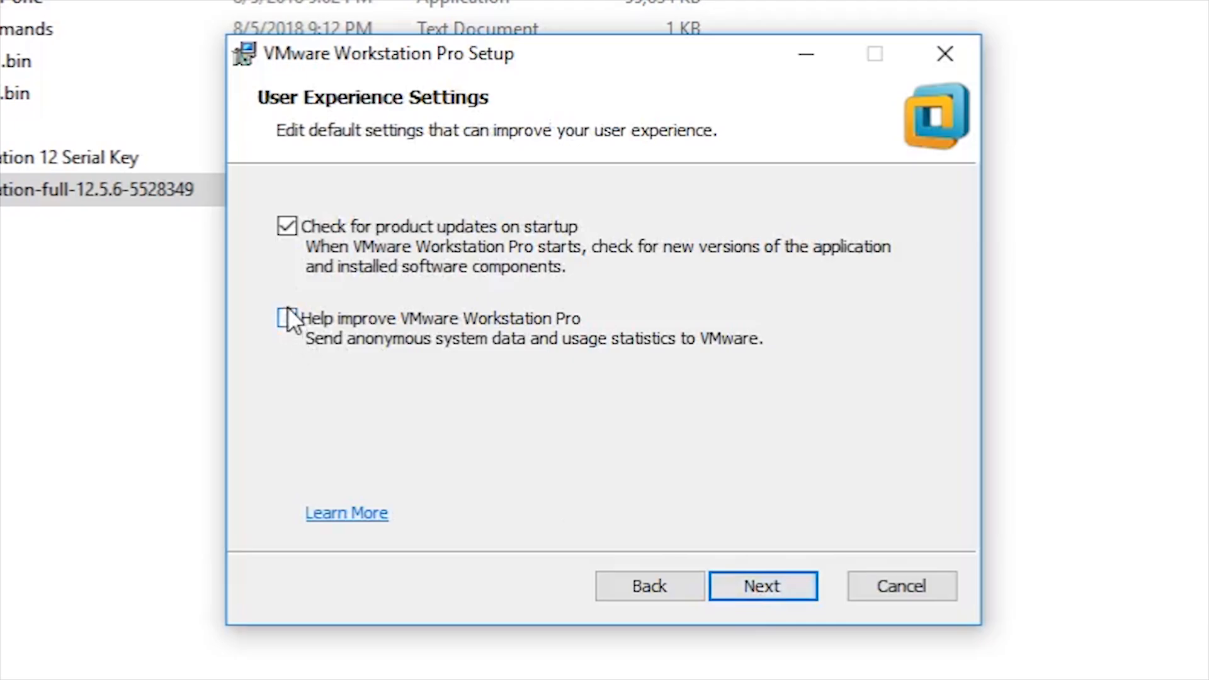
{"action": "left_click", "coordinate": [739, 574]}
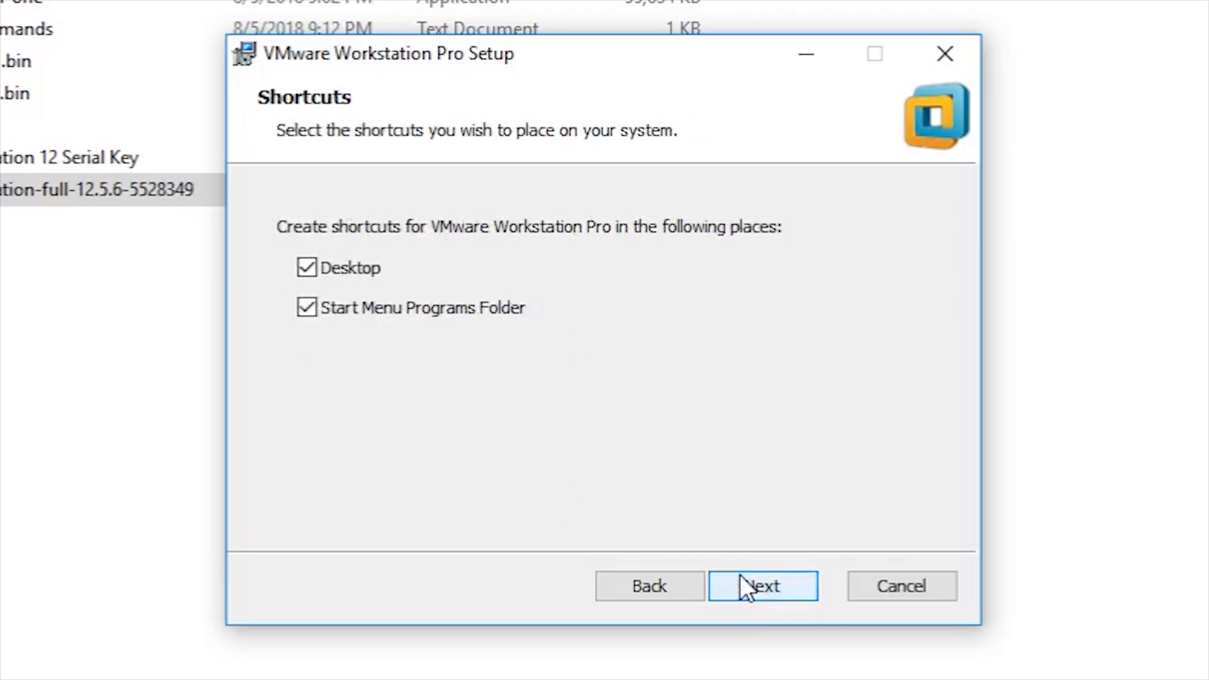
{"action": "left_click", "coordinate": [740, 574]}
{"action": "left_click", "coordinate": [759, 587]}
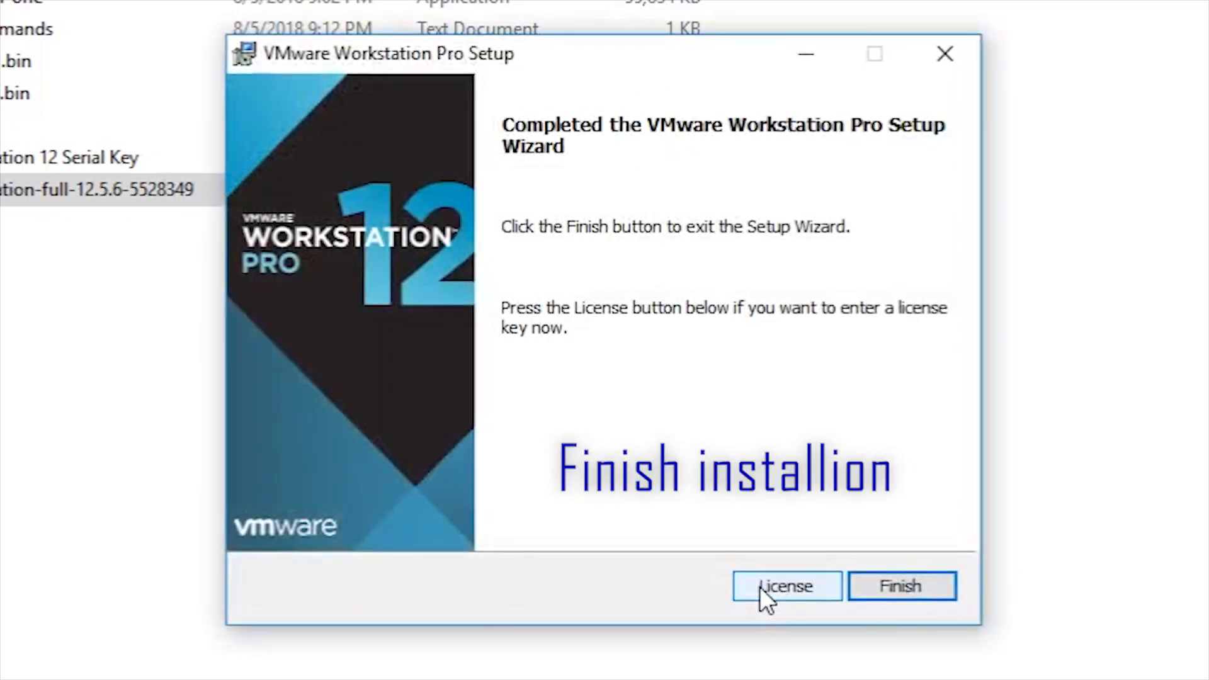
{"action": "left_click", "coordinate": [898, 592]}
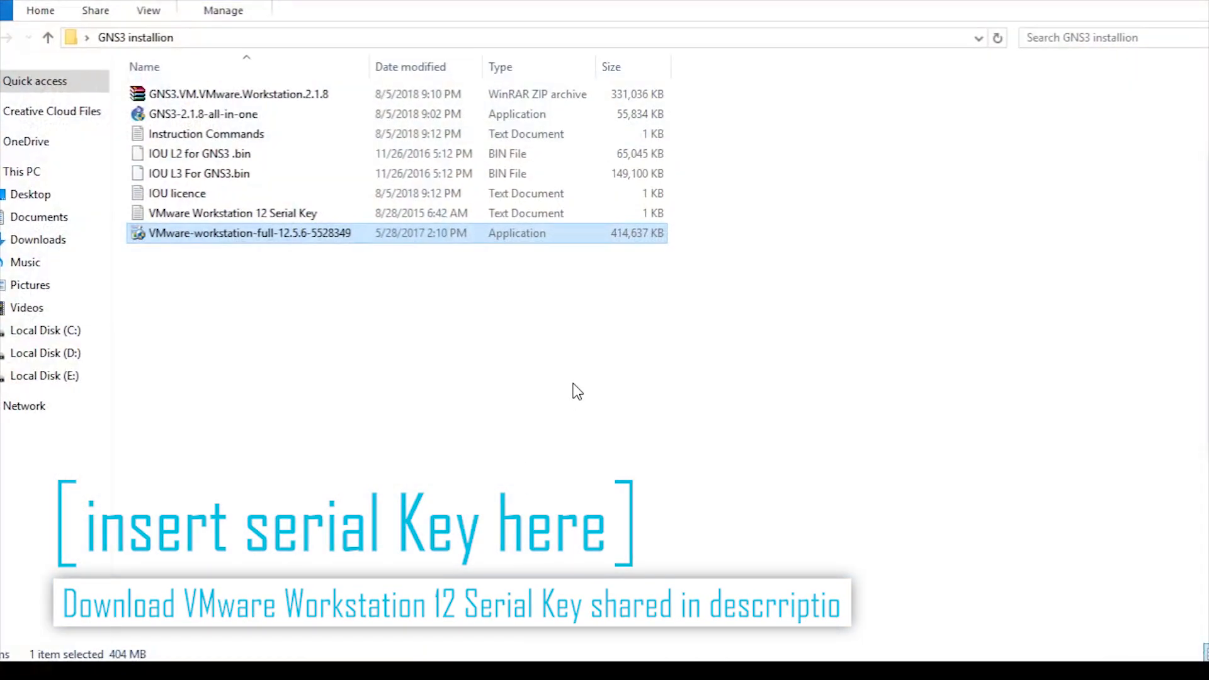
Step: Copy the key from the VMware Workstation 12 Serial Key file into the licence key field
{"action": "double_click", "coordinate": [199, 213]}
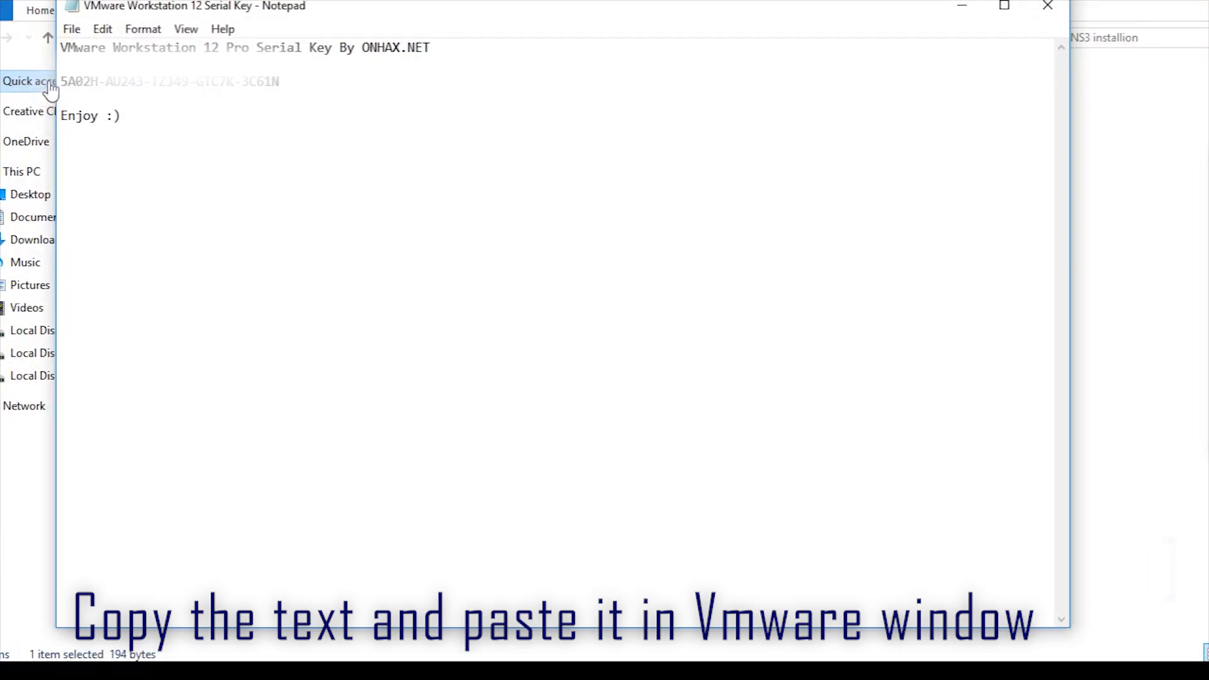
{"action": "left_click_drag", "start_coordinate": [61, 82], "coordinate": [297, 81]}
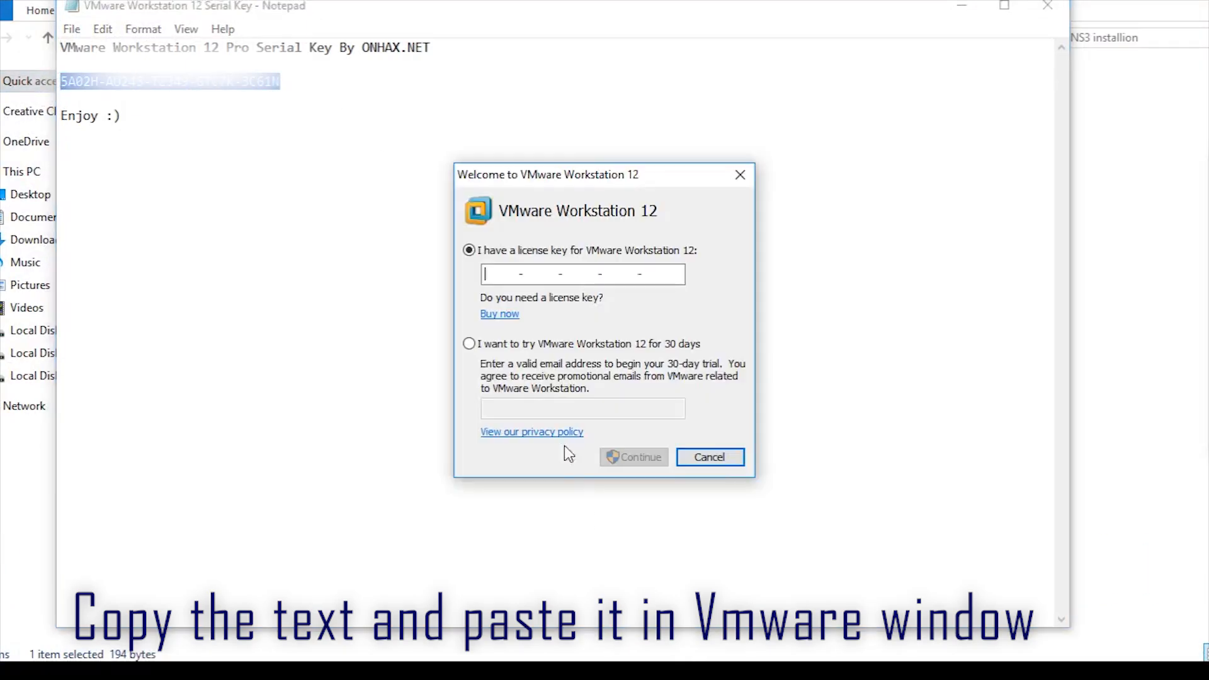
{"action": "key", "text": "ctrl+v"}
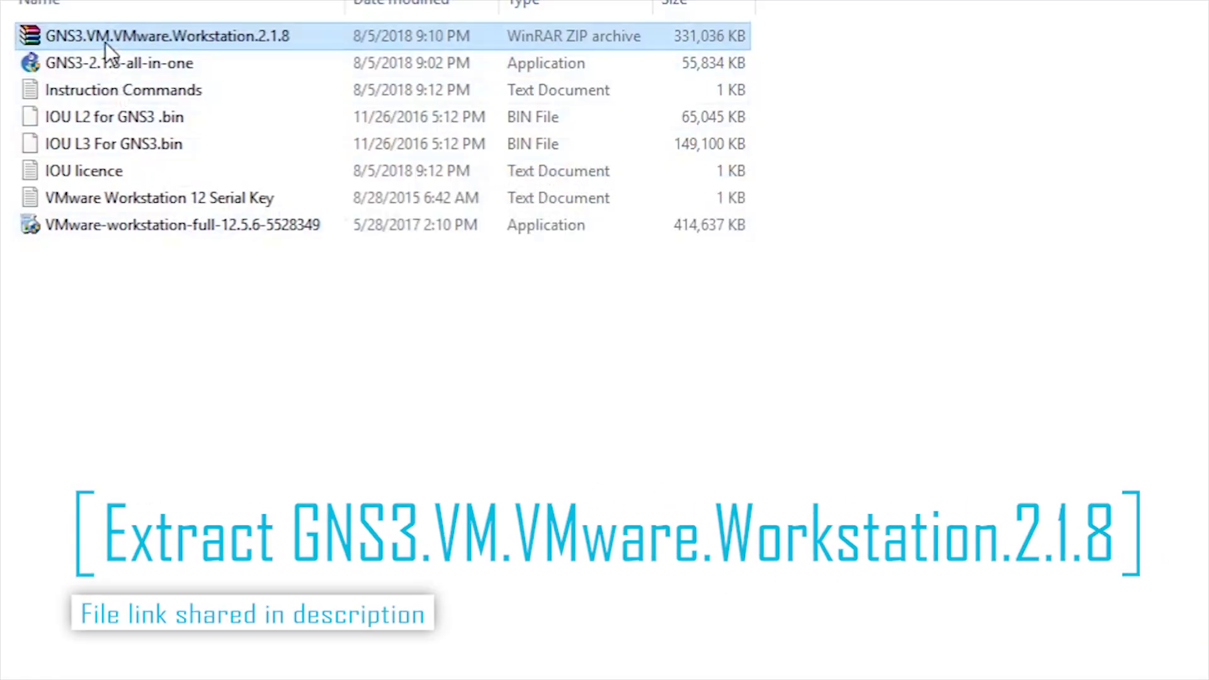
Step: Extract GNS3.VM.VMware.Workstation.2.1.8 into the current folder to get the GNS3 VM OVA
{"action": "right_click", "coordinate": [105, 43]}
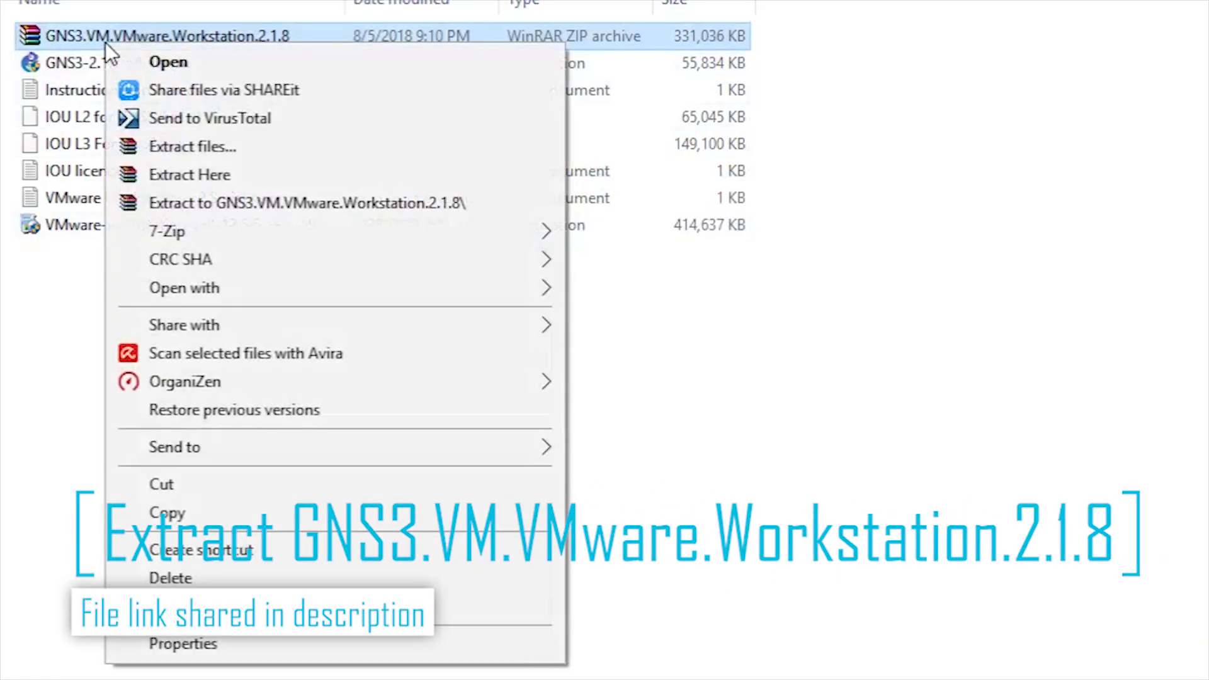
{"action": "left_click", "coordinate": [287, 177]}
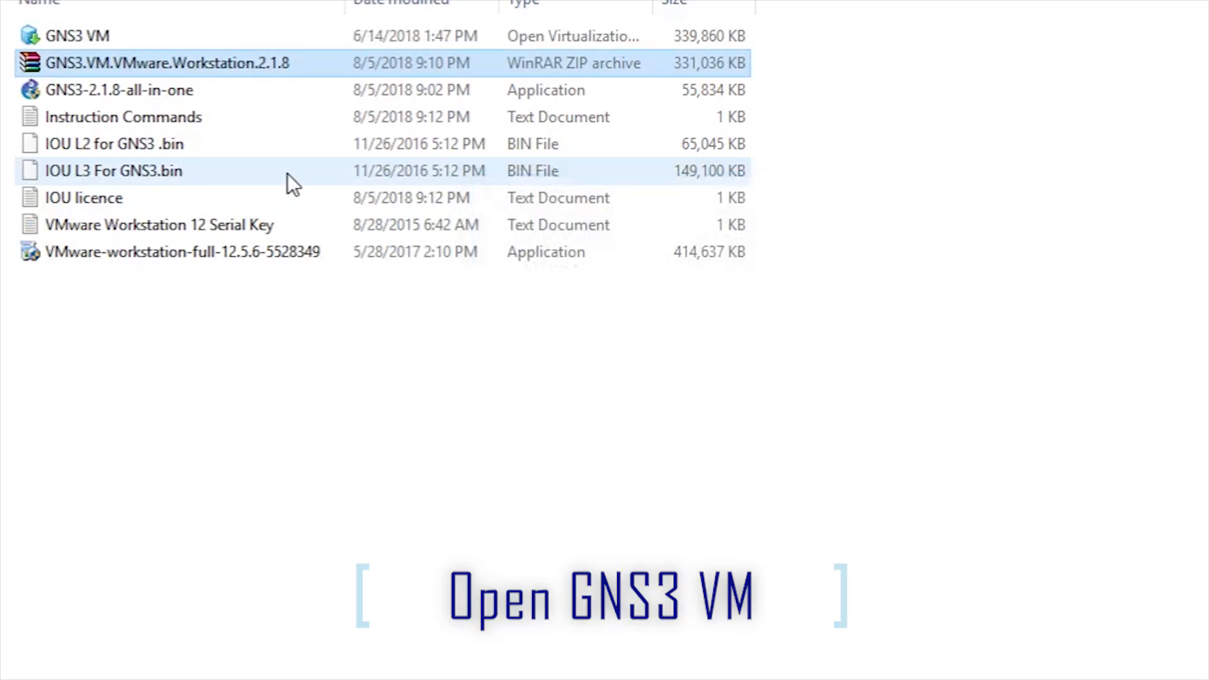
Step: Import the GNS3 VM .ova under the name 'GNS3 VM' and enlarge the VMware window while it boots
{"action": "double_click", "coordinate": [142, 33]}
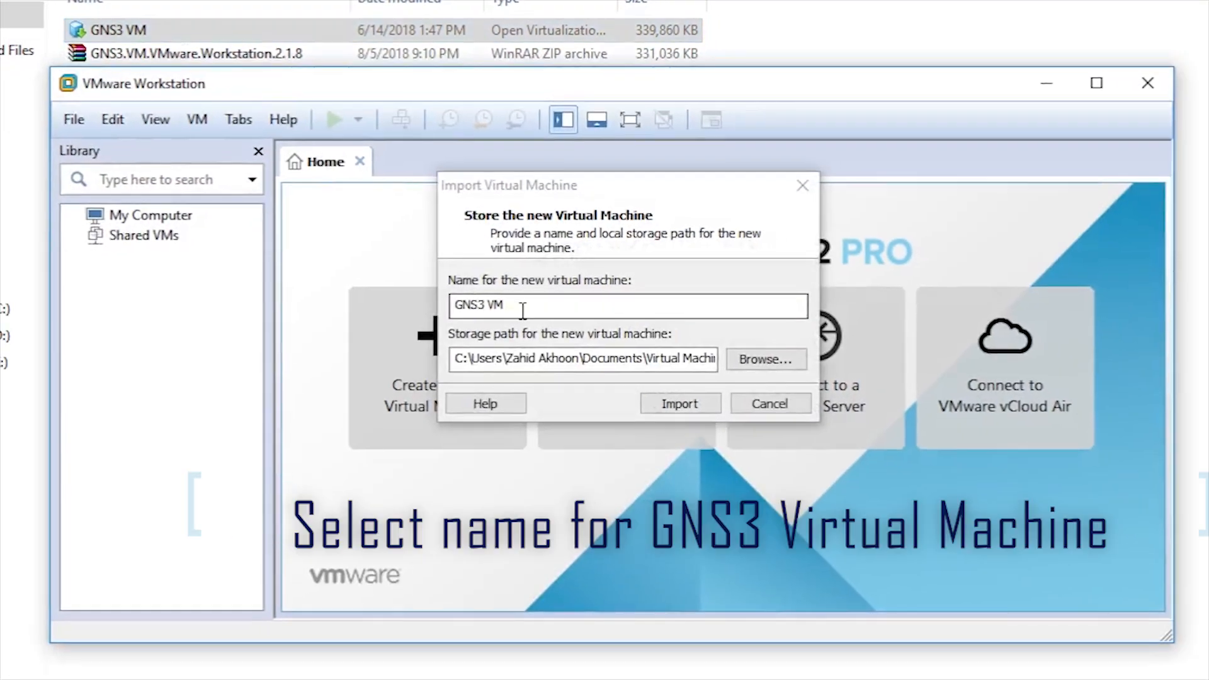
{"action": "left_click_drag", "start_coordinate": [509, 305], "coordinate": [437, 295]}
{"action": "left_click", "coordinate": [558, 305]}
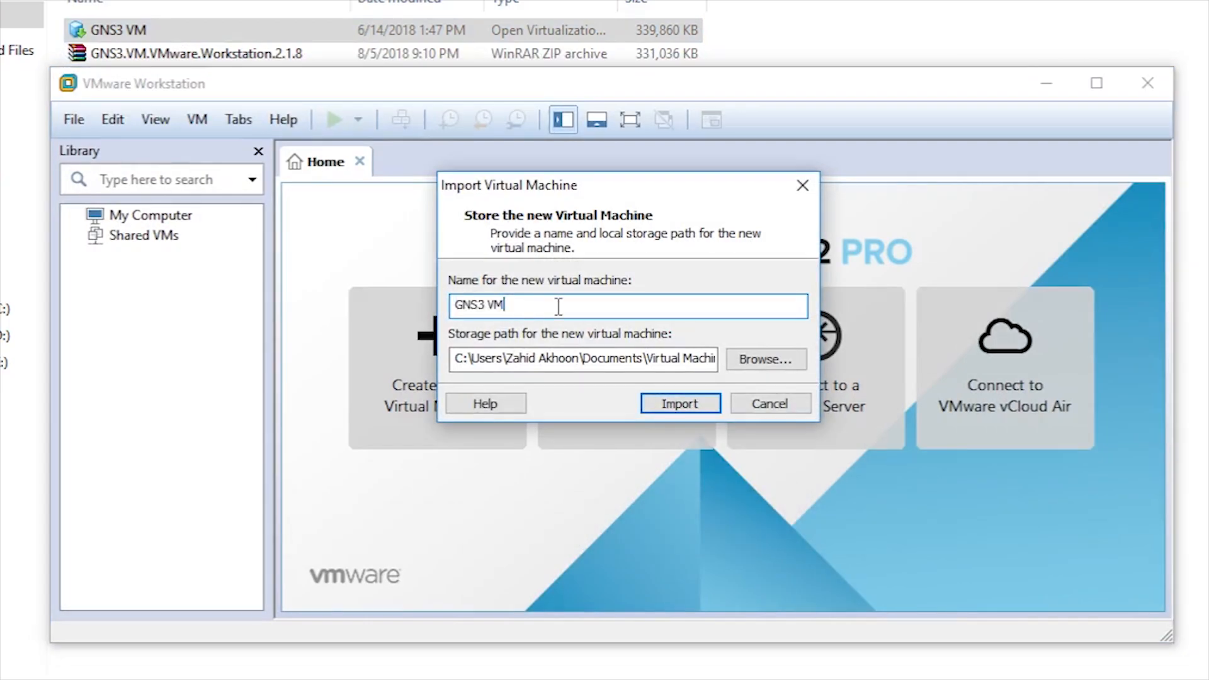
{"action": "left_click", "coordinate": [673, 404]}
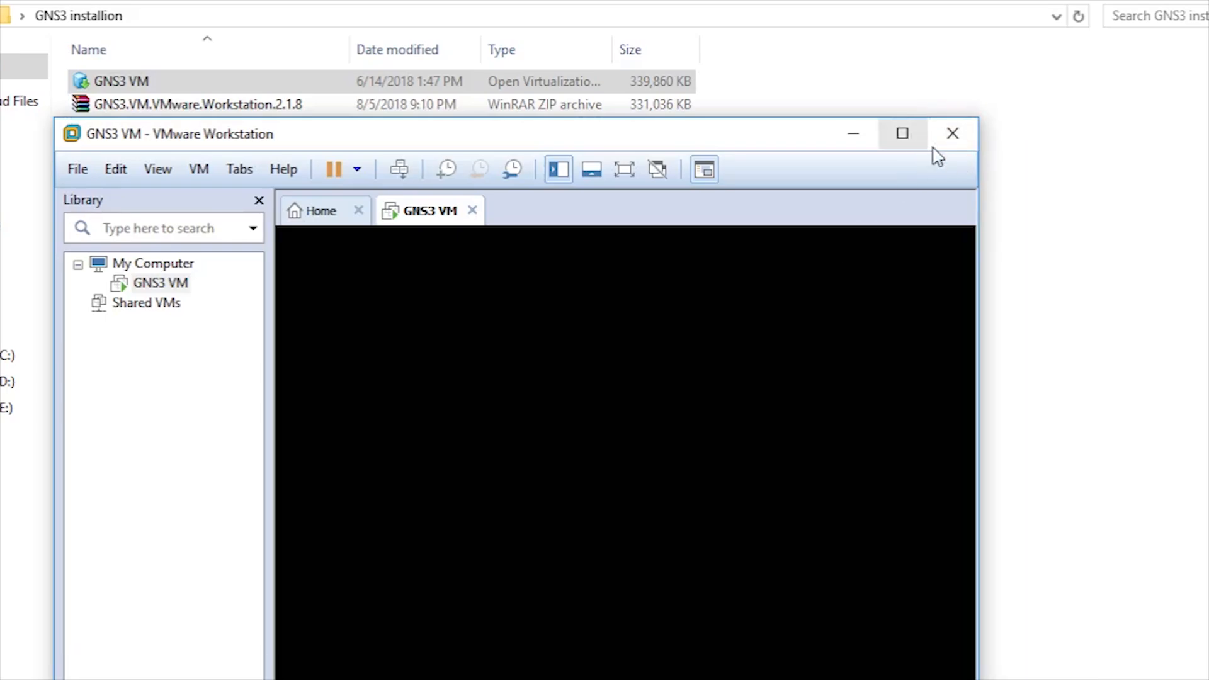
{"action": "left_click_drag", "start_coordinate": [1020, 223], "coordinate": [1188, 208]}
{"action": "left_click_drag", "start_coordinate": [993, 143], "coordinate": [958, 30]}
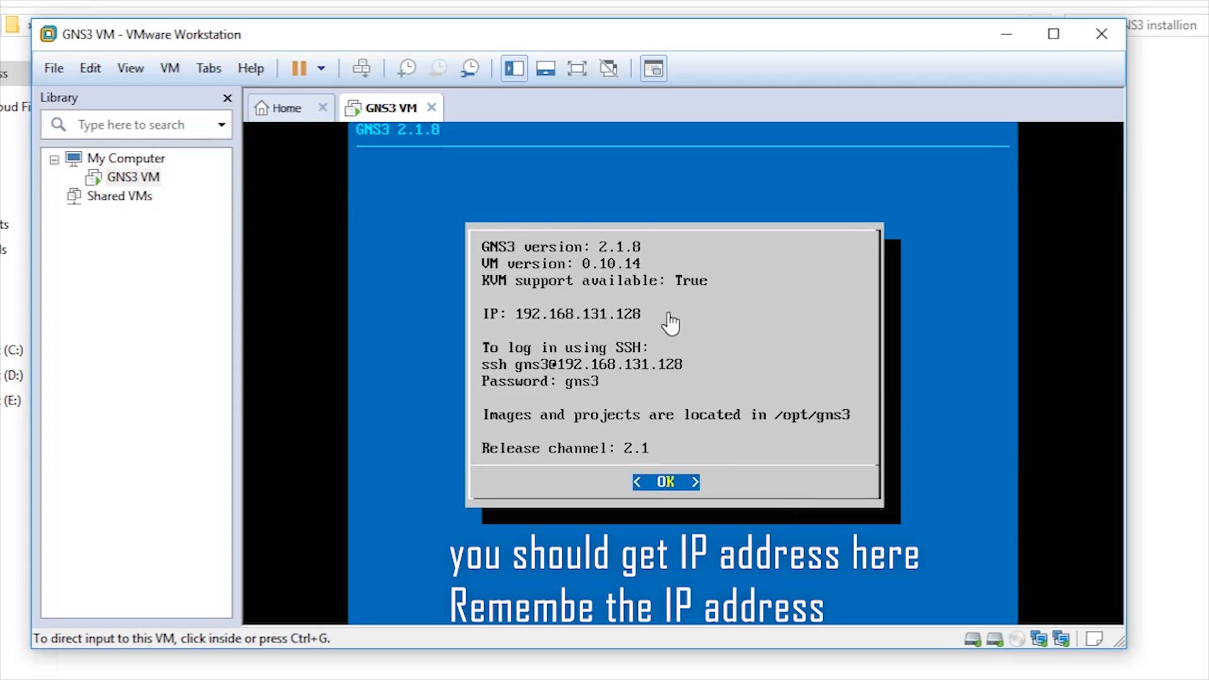
Step: From a GNS3 VM shell, set the hostname to gns3-iouvm with sudo hostnamectl
{"action": "left_click", "coordinate": [687, 495]}
{"action": "key", "text": "Return"}
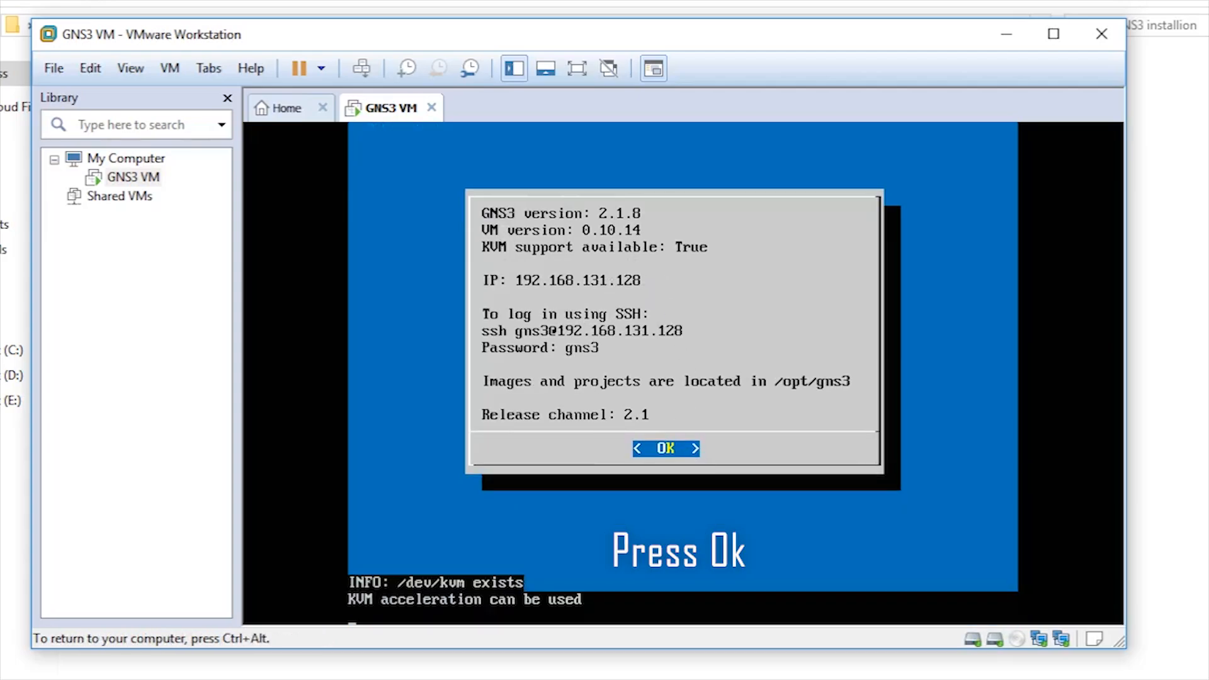
{"action": "key", "text": "Down"}
{"action": "key", "text": "Down"}
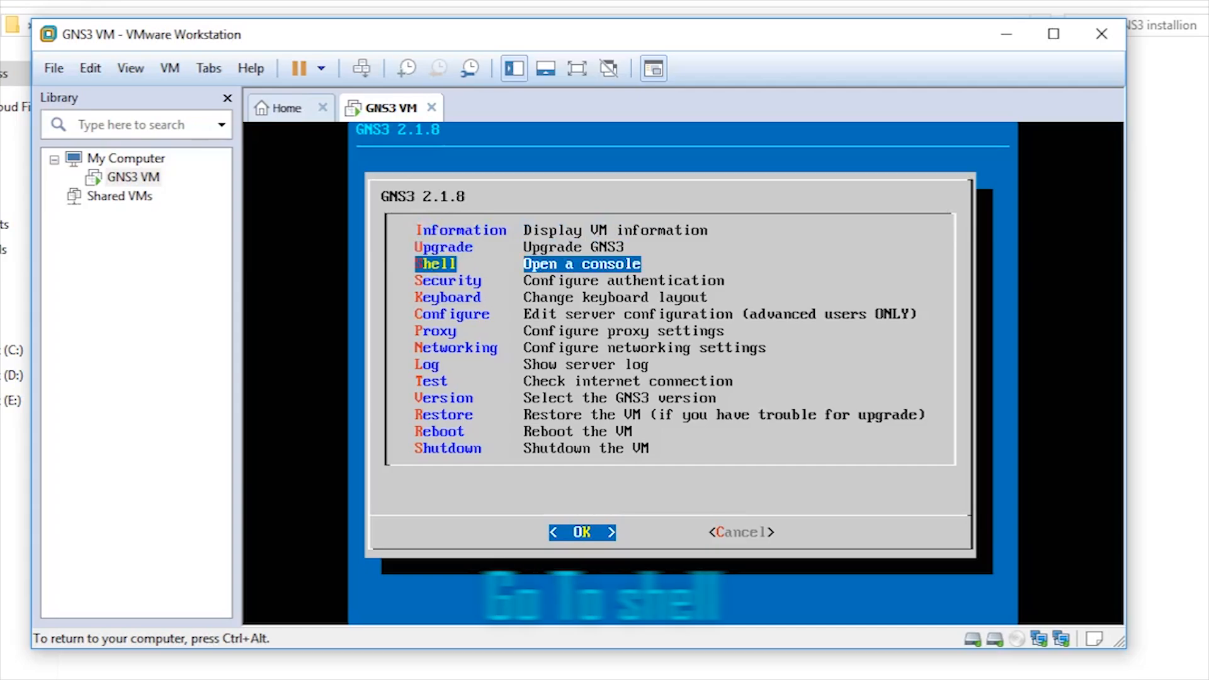
{"action": "key", "text": "Return"}
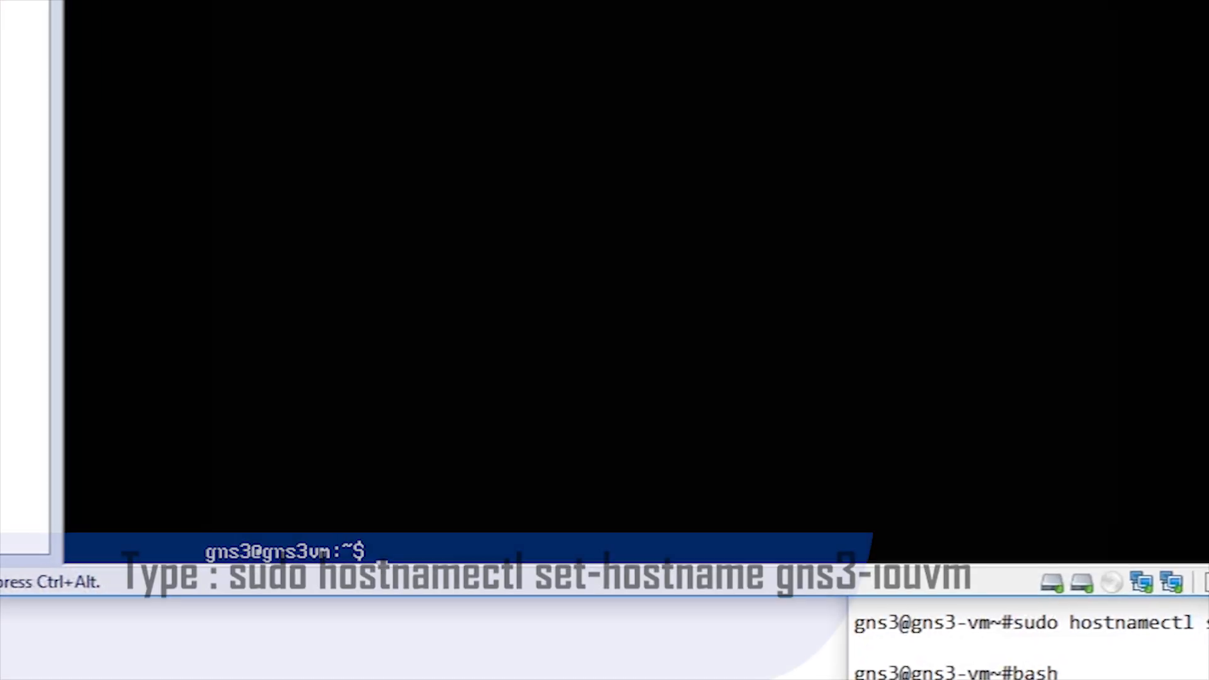
{"action": "type", "text": "sud"}
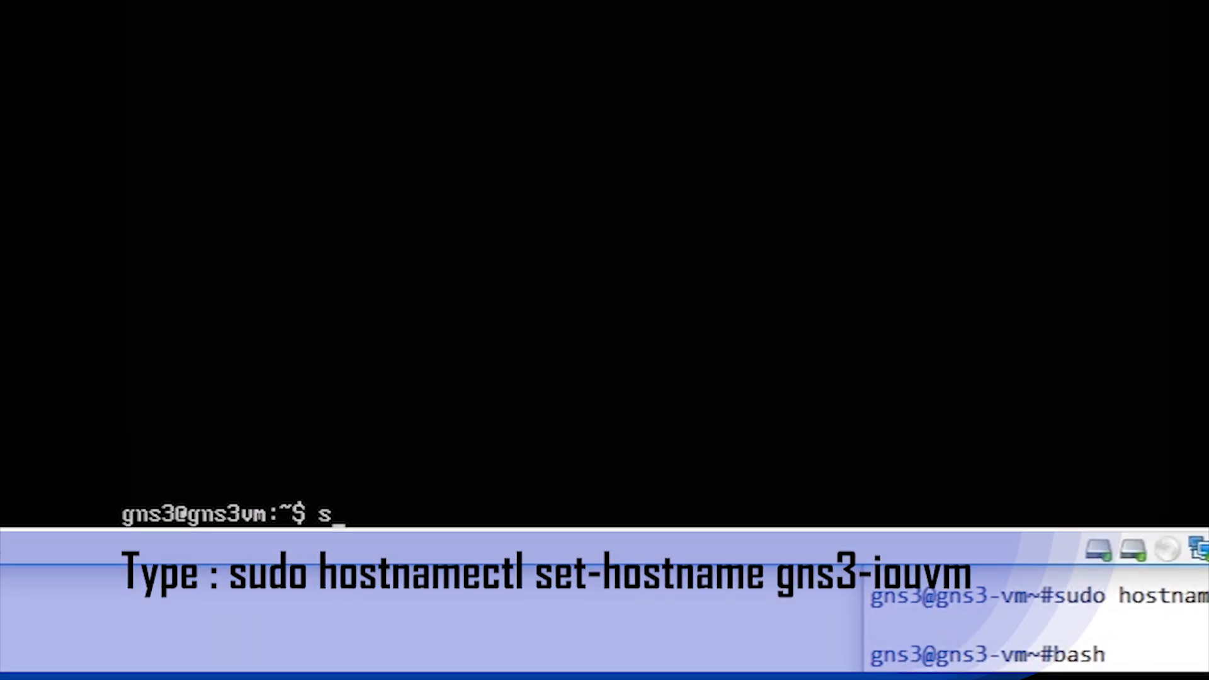
{"action": "type", "text": "o hostnamectl s"}
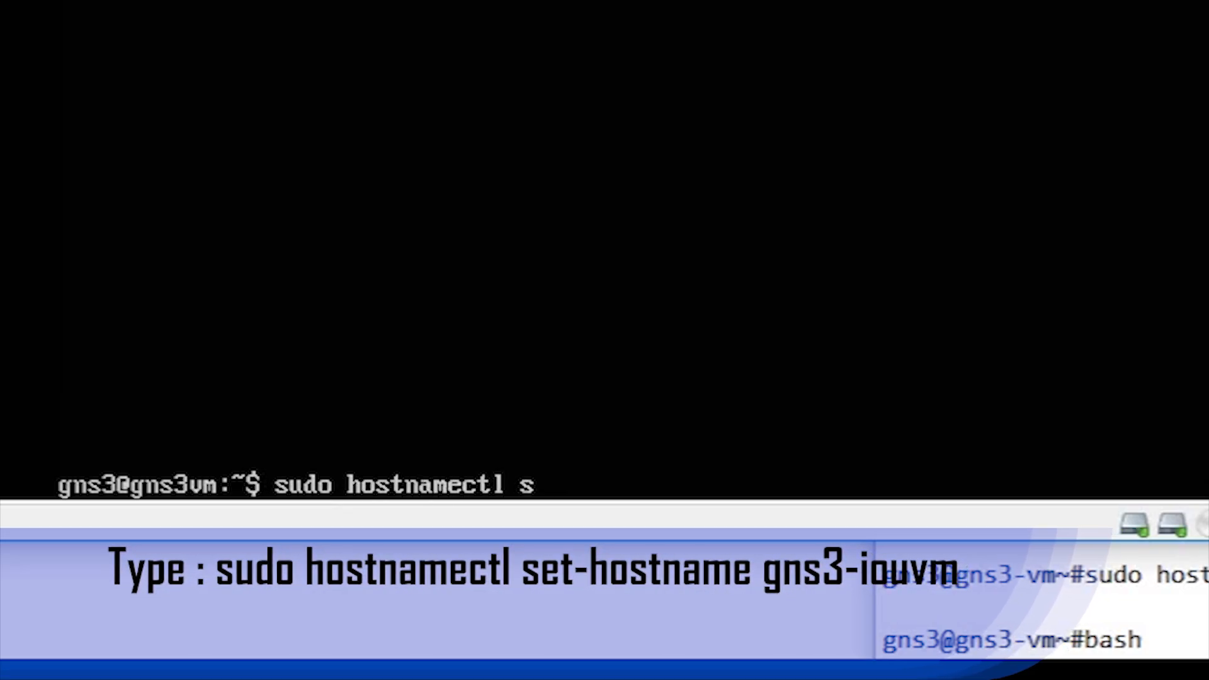
{"action": "type", "text": "et-host"}
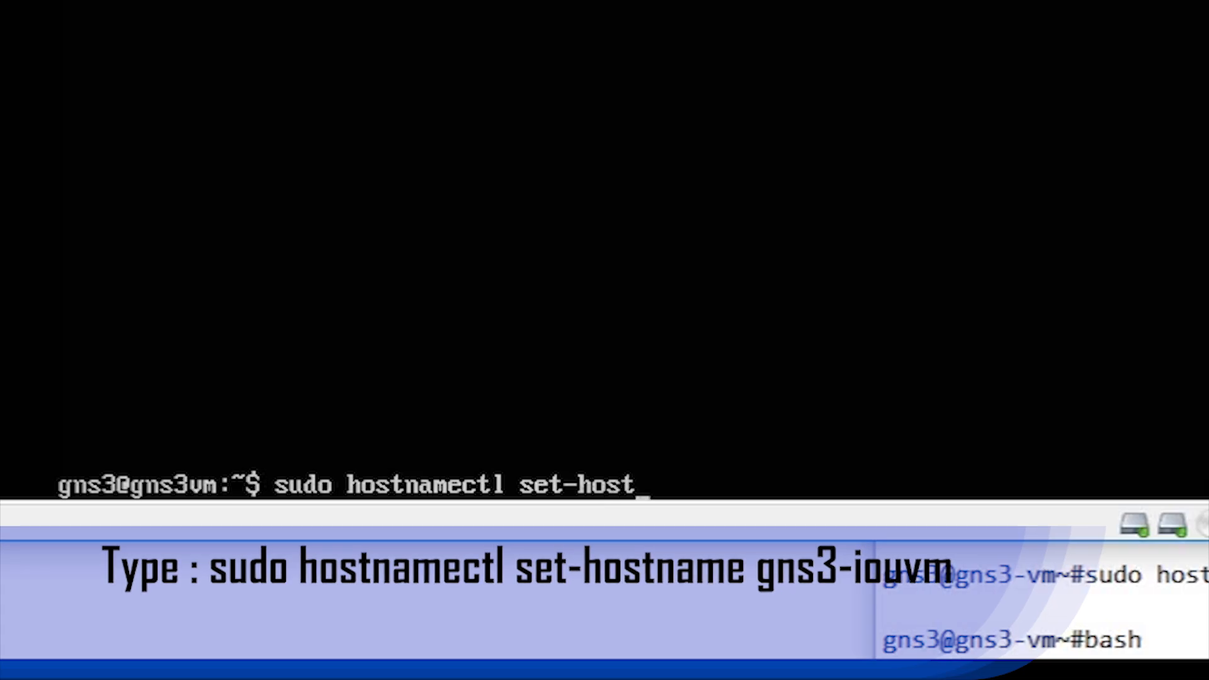
{"action": "type", "text": "name gns3"}
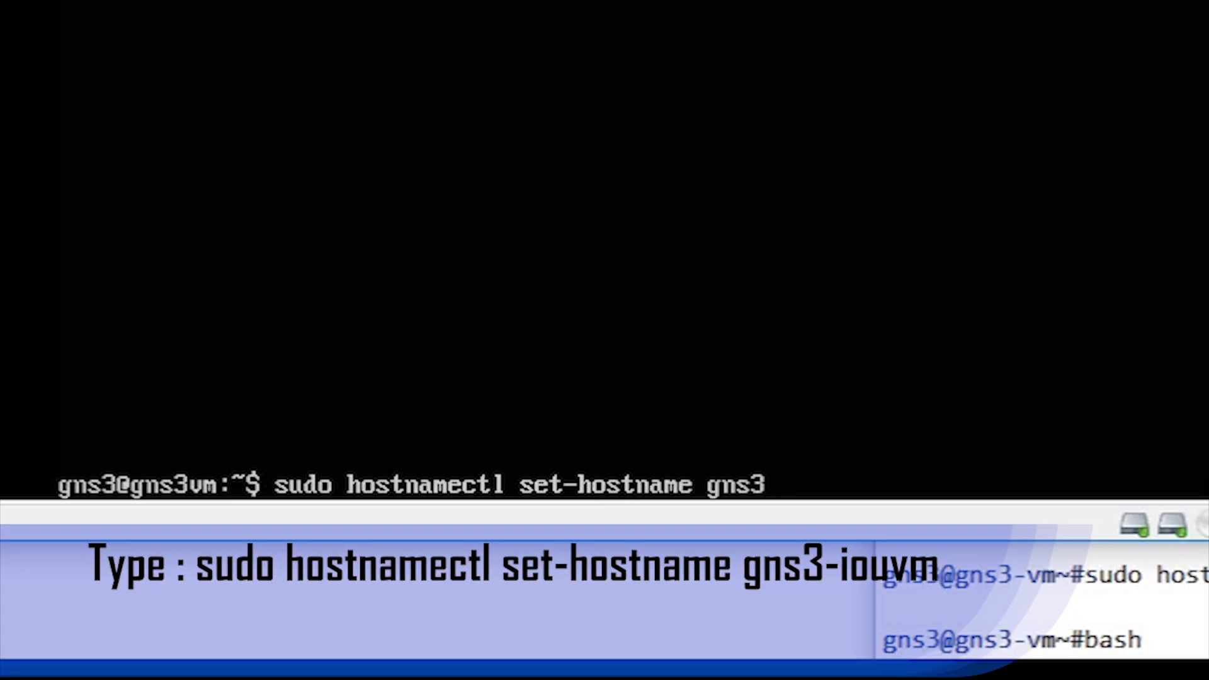
{"action": "type", "text": "-iouvm"}
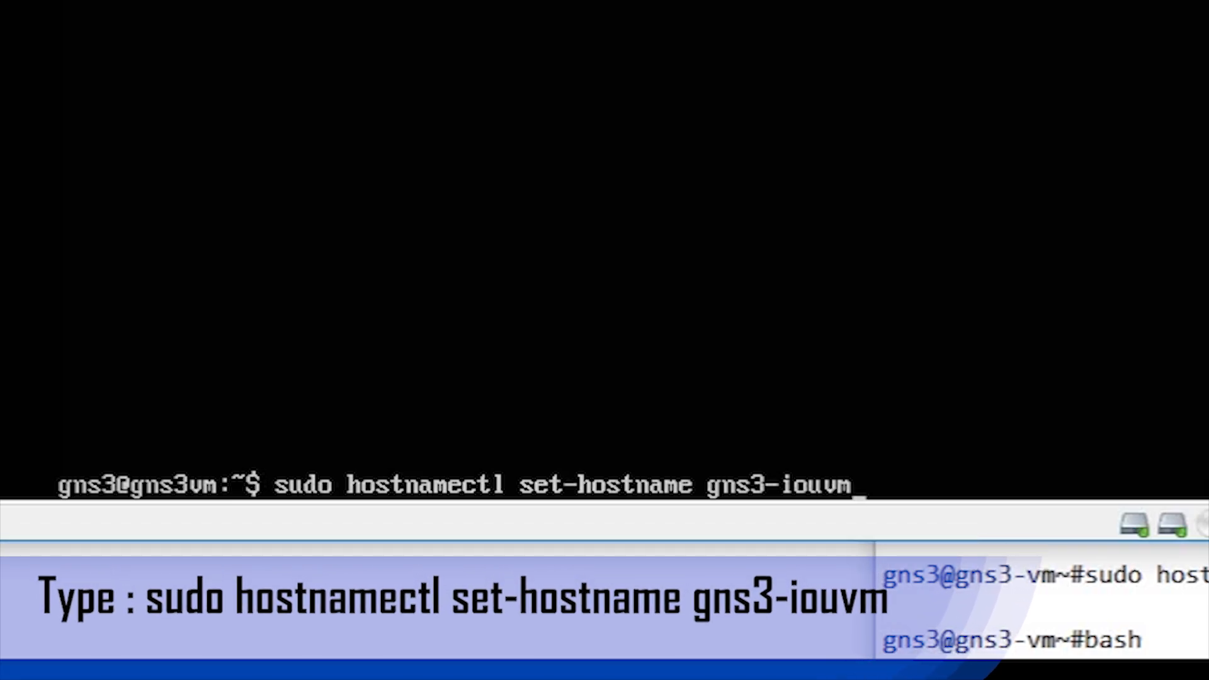
{"action": "key", "text": "Return"}
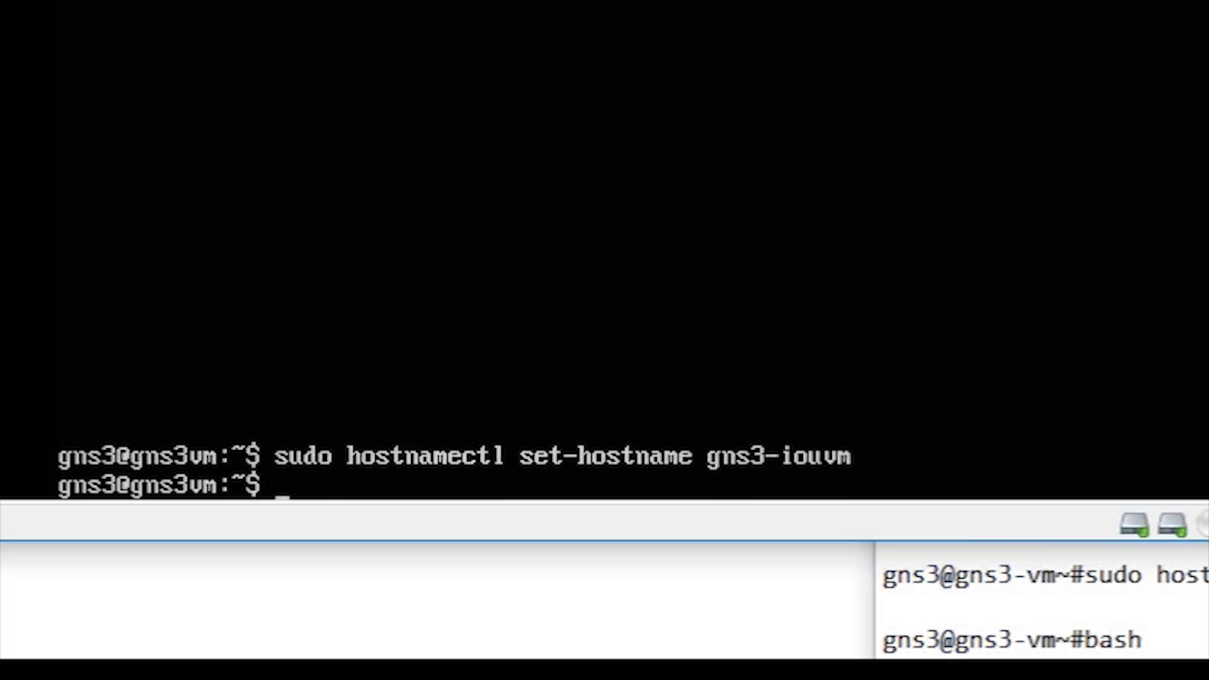
Step: Start bash to confirm the new hostname, exit back to the info screen, and minimize VMware
{"action": "type", "text": "bash"}
{"action": "key", "text": "Return"}
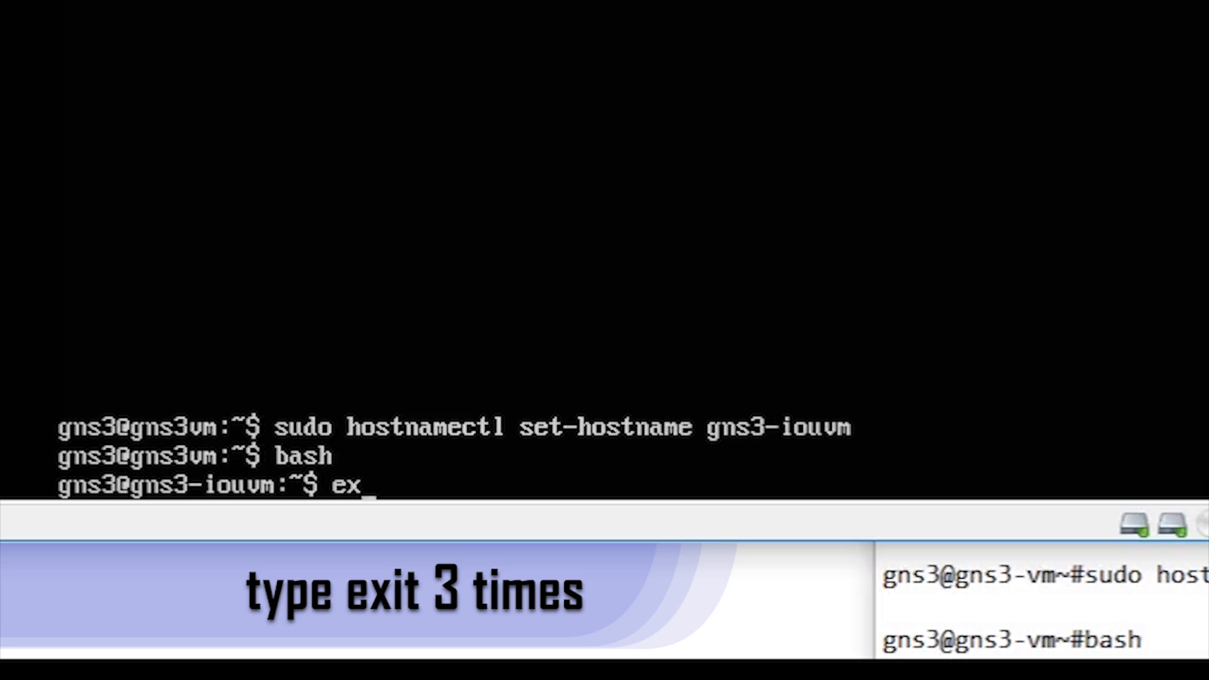
{"action": "key", "text": "Return"}
{"action": "type", "text": "exit"}
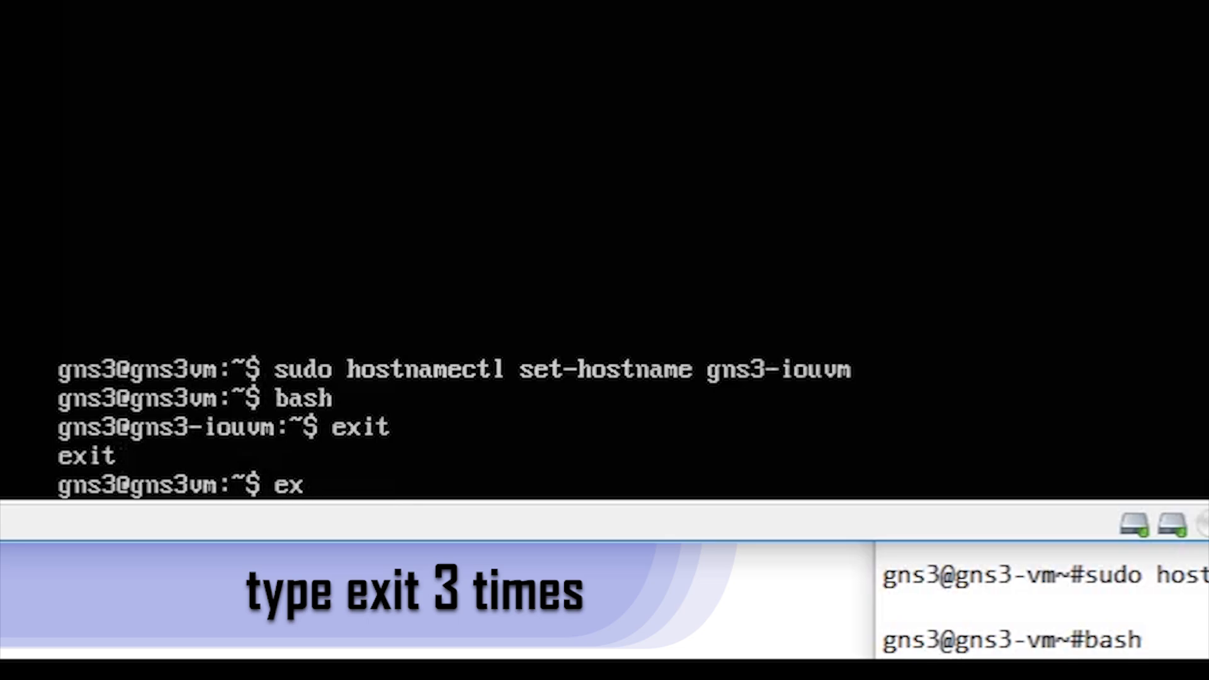
{"action": "key", "text": "Return"}
{"action": "type", "text": "exit"}
{"action": "key", "text": "Return"}
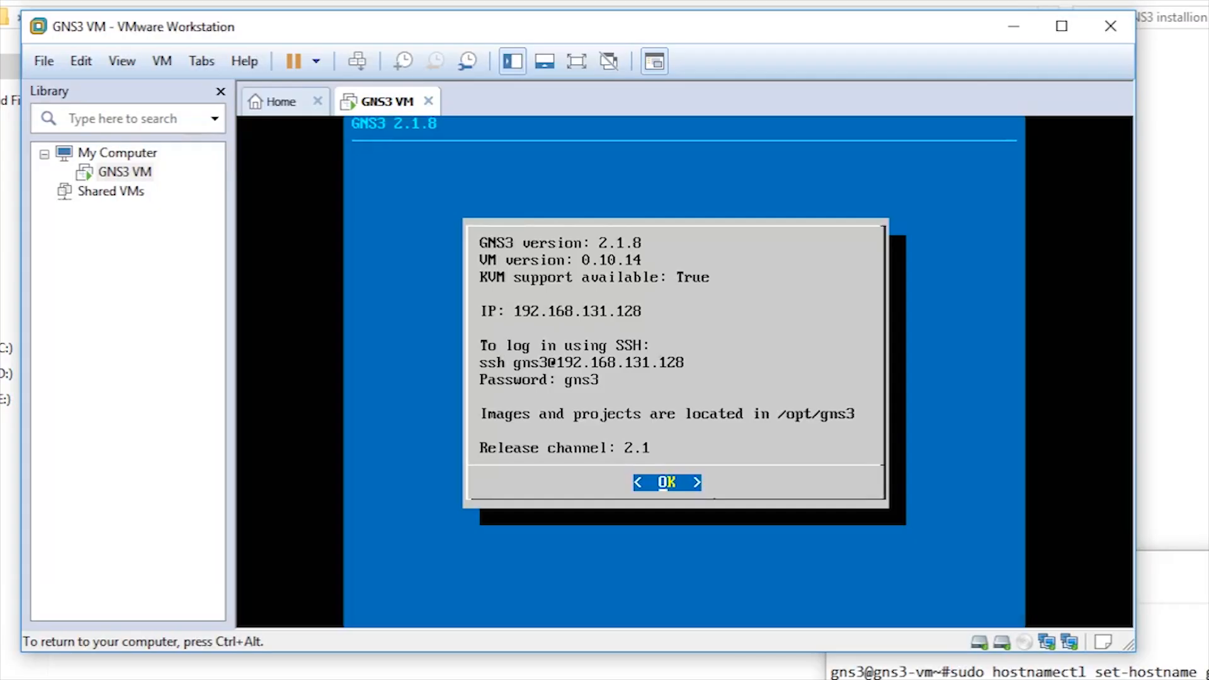
{"action": "key", "text": "ctrl+alt"}
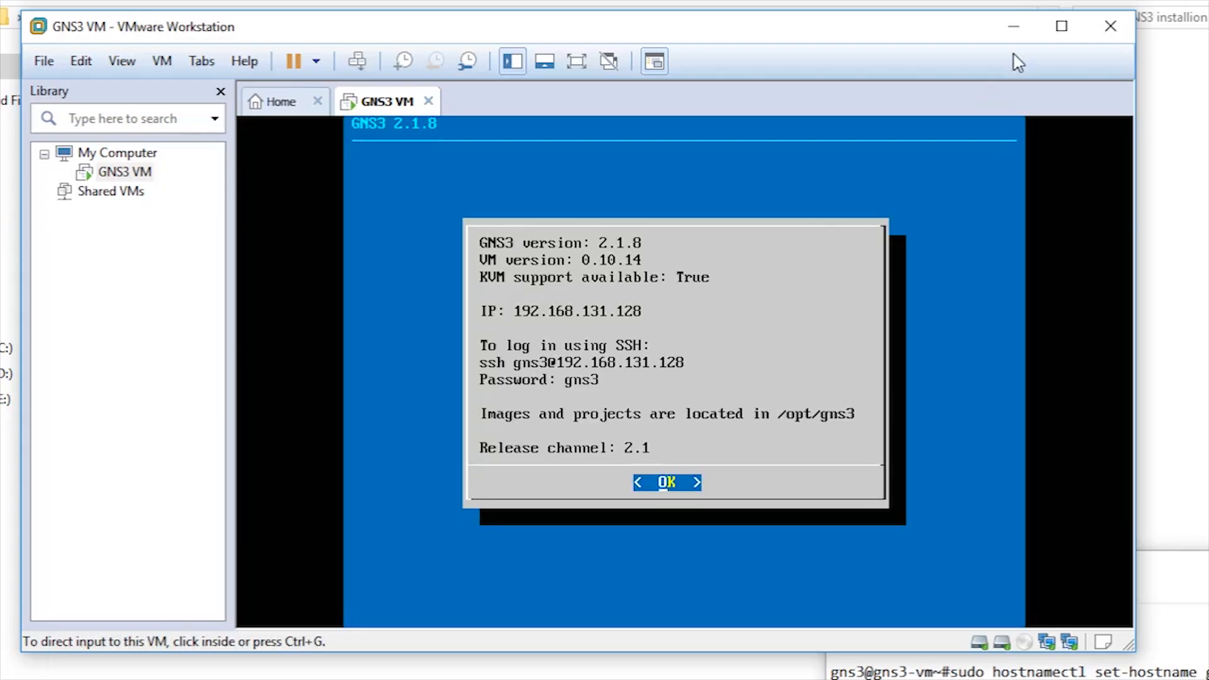
{"action": "left_click", "coordinate": [1016, 34]}
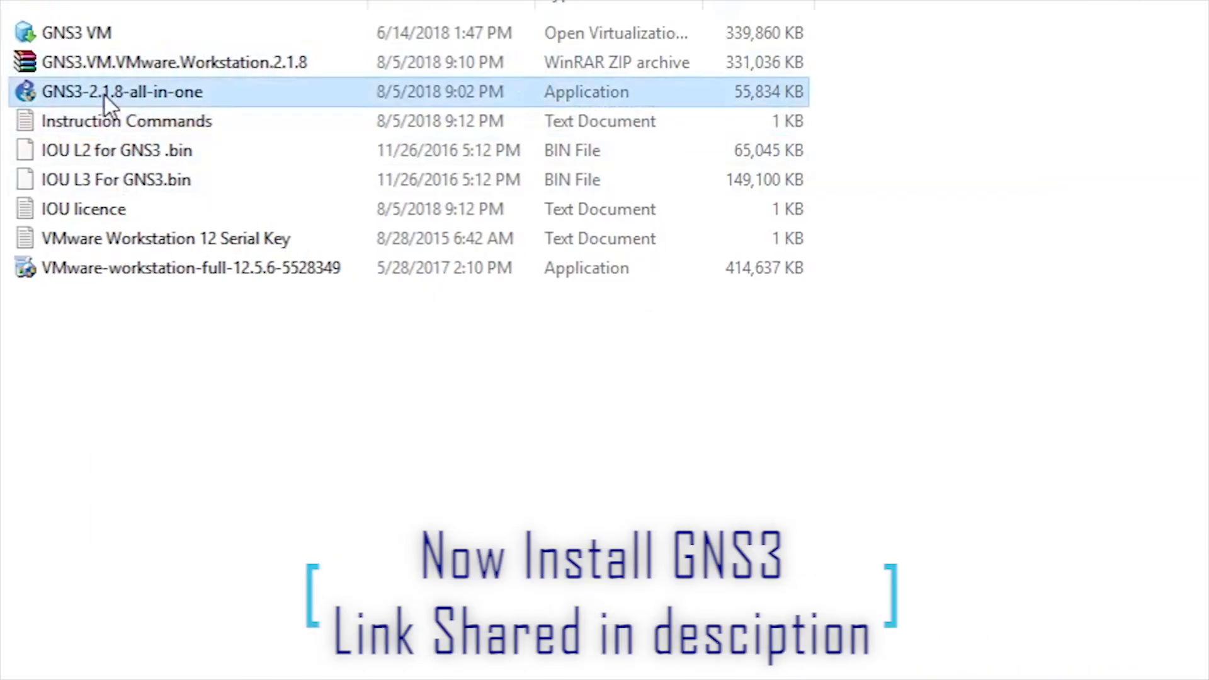
Step: Run the GNS3-2.1.8-all-in-one installer, accepting the licence and keeping default folder and components
{"action": "double_click", "coordinate": [104, 96]}
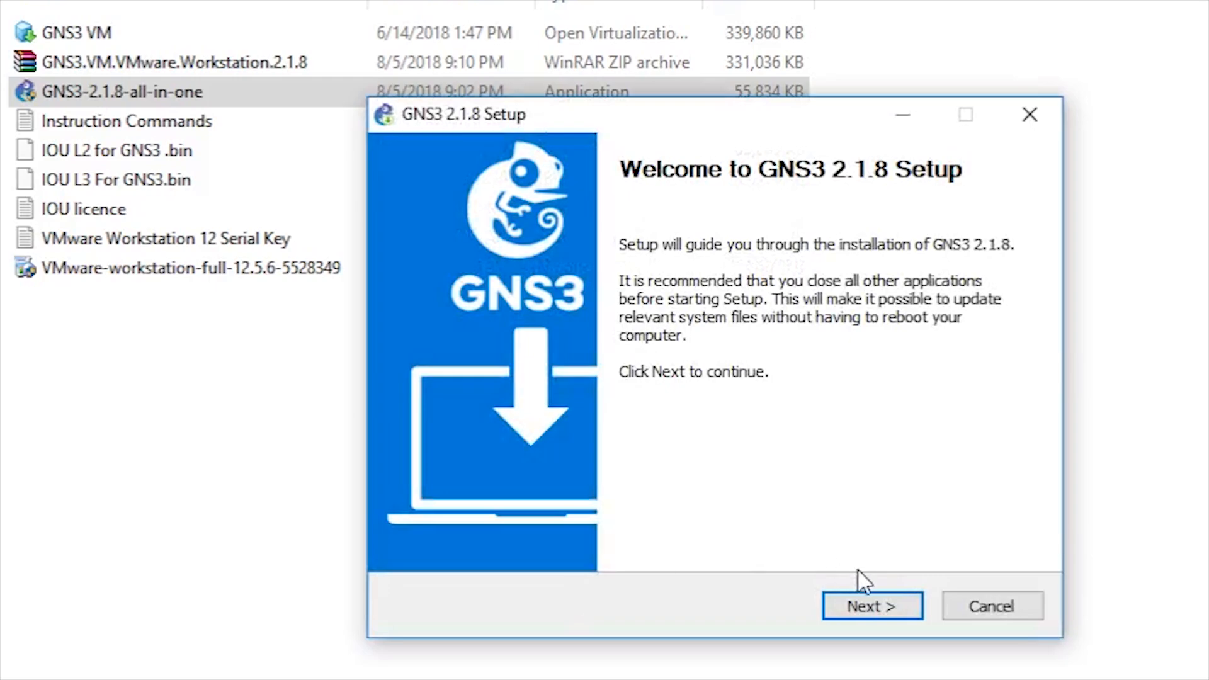
{"action": "left_click", "coordinate": [865, 608]}
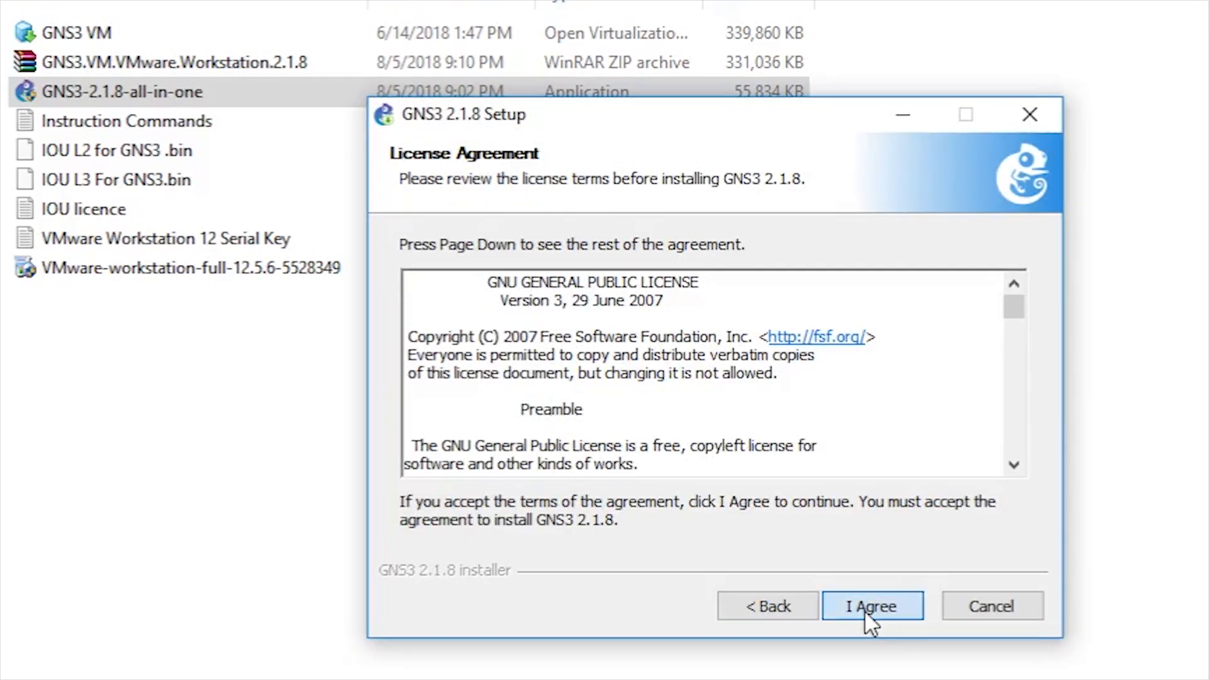
{"action": "left_click", "coordinate": [905, 609]}
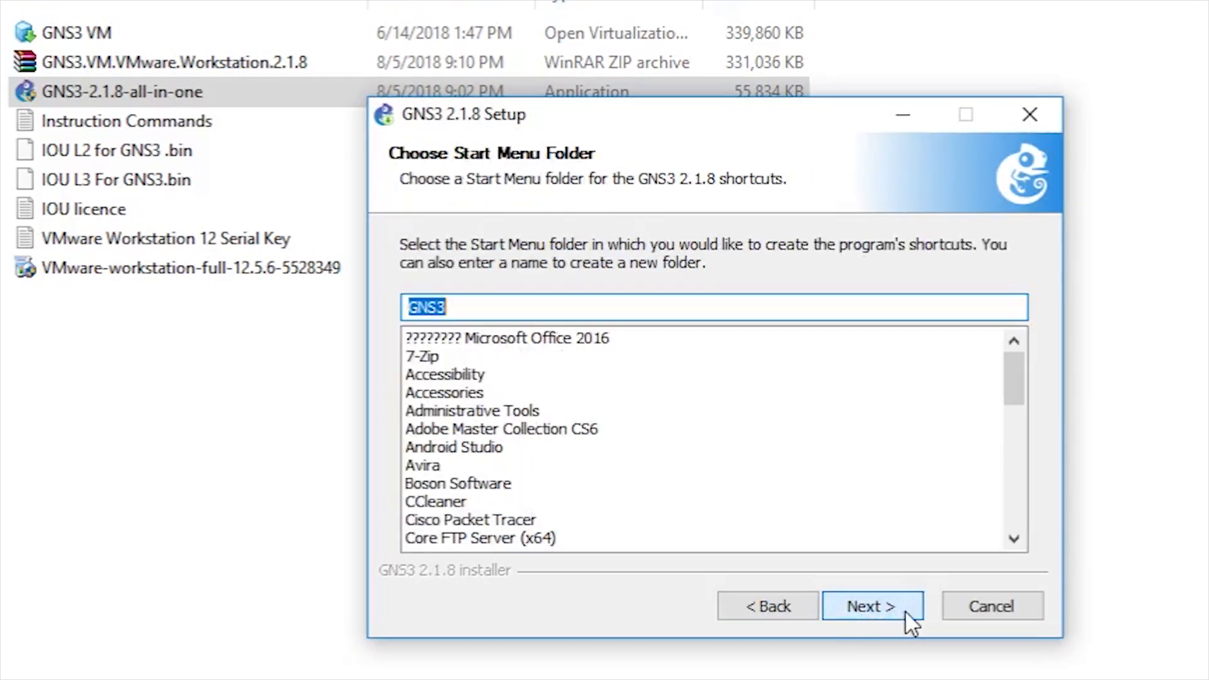
{"action": "left_click", "coordinate": [905, 610]}
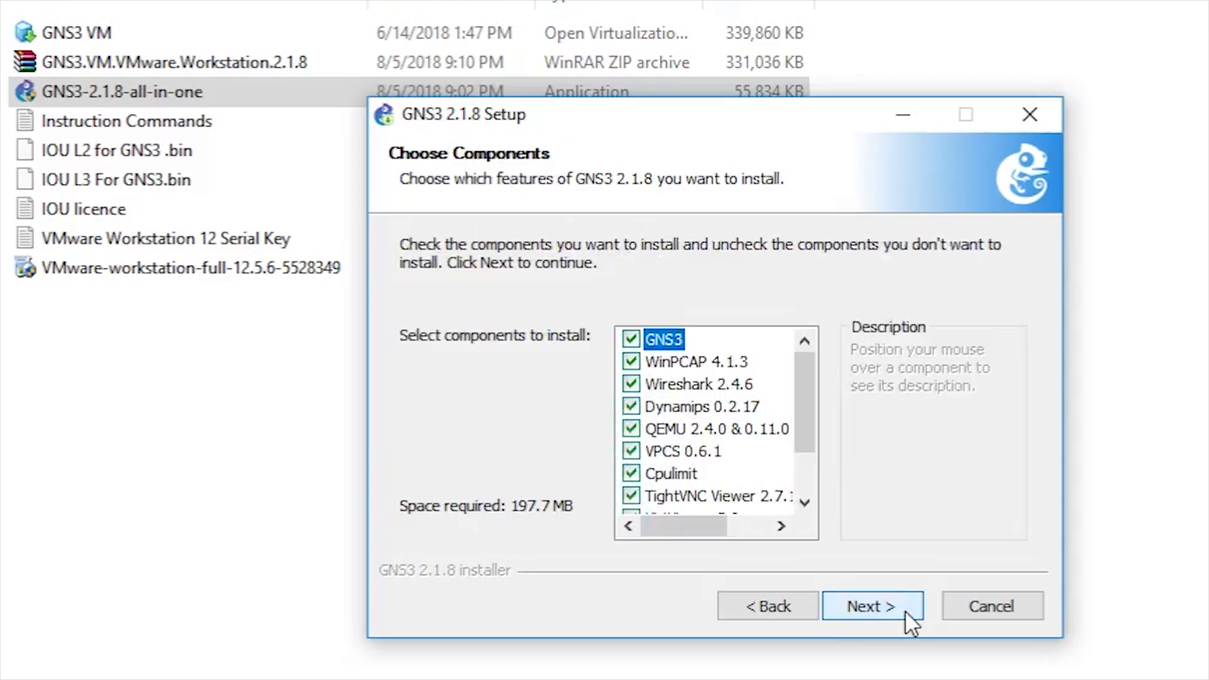
{"action": "left_click", "coordinate": [905, 610]}
{"action": "left_click", "coordinate": [905, 611]}
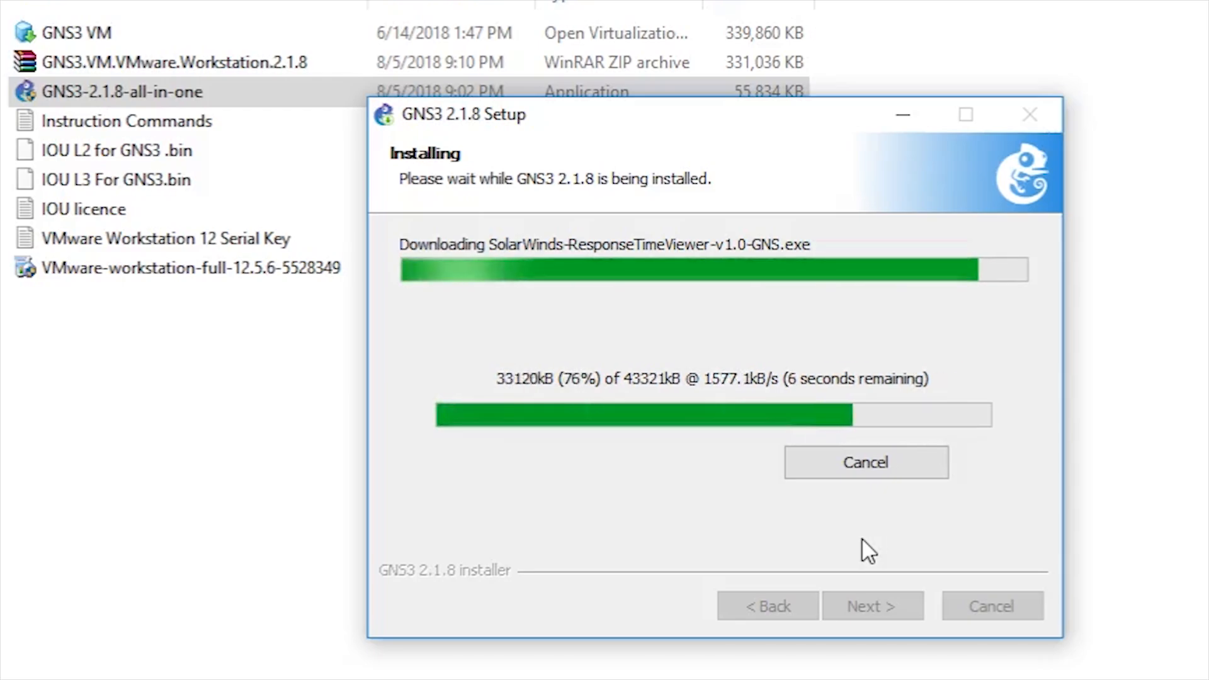
Step: Submit a registration e-mail address so the SolarWinds setup starts
{"action": "key", "text": "Return"}
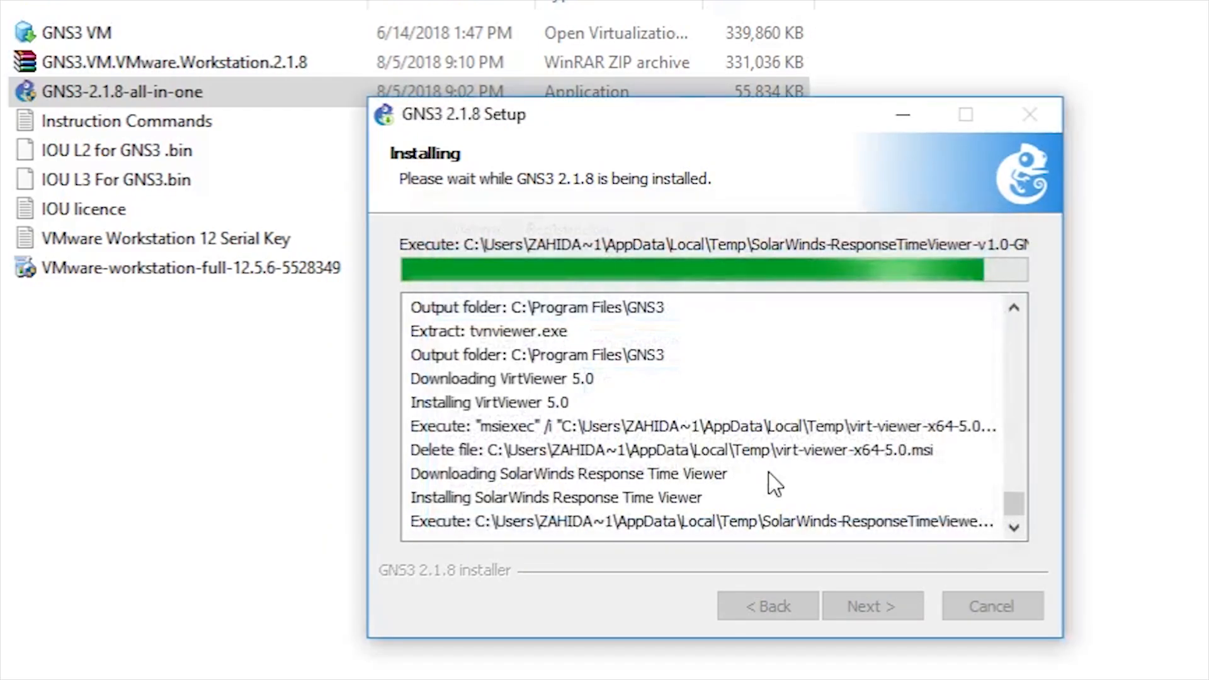
{"action": "left_click", "coordinate": [383, 422]}
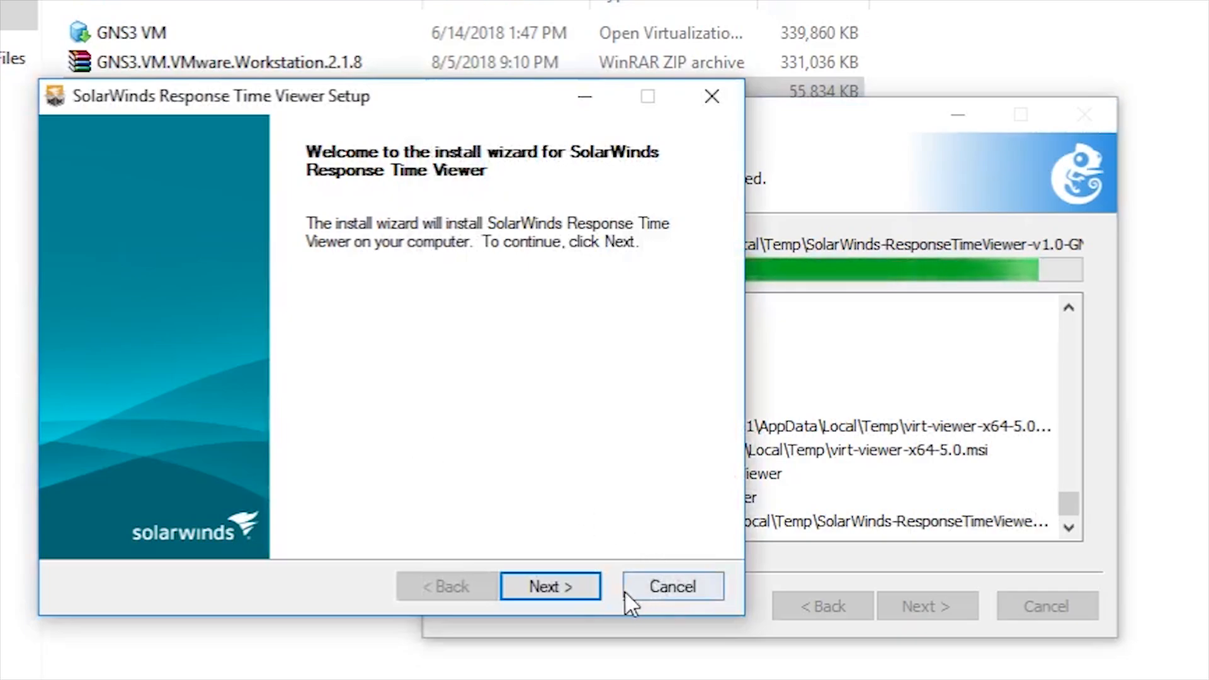
Step: Install SolarWinds Response Time Viewer to its default folder with the licence terms accepted
{"action": "left_click", "coordinate": [566, 587]}
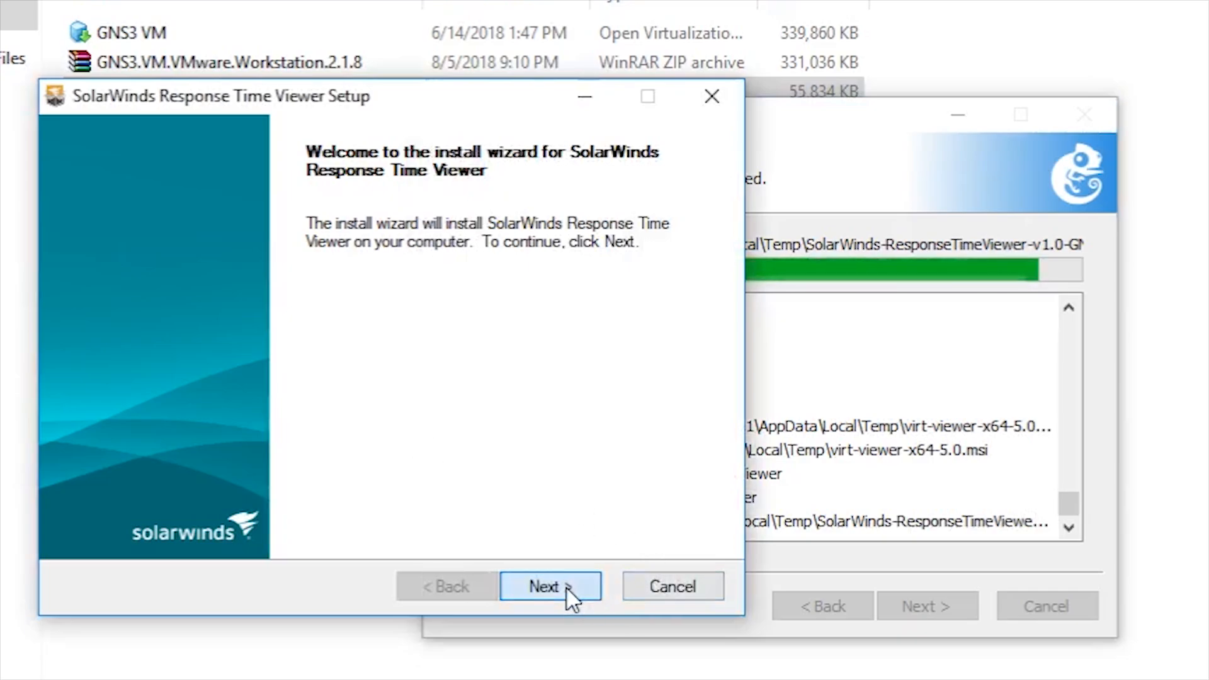
{"action": "left_click", "coordinate": [338, 518]}
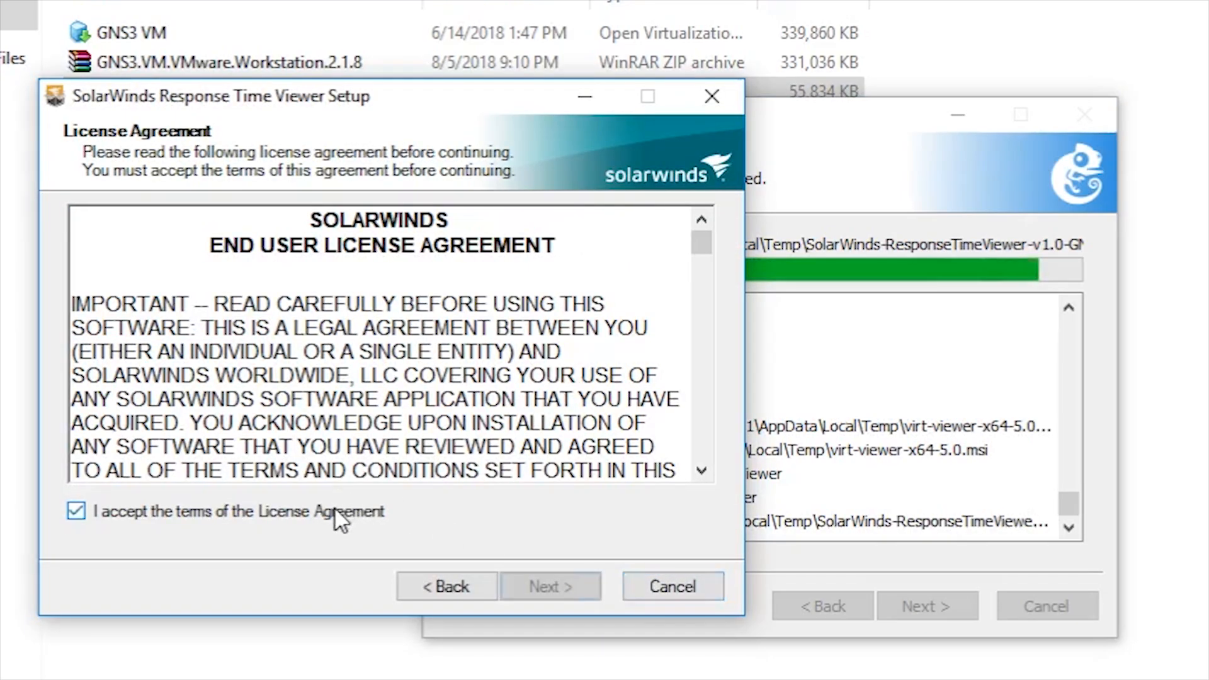
{"action": "left_click", "coordinate": [558, 573]}
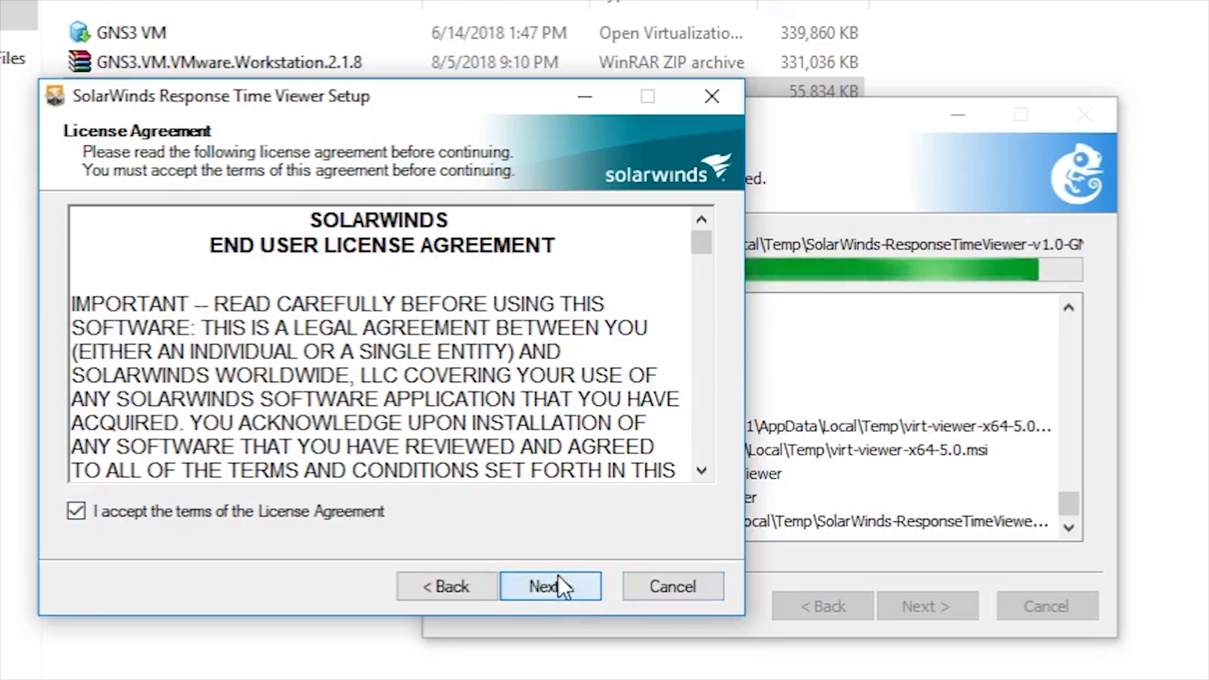
{"action": "left_click", "coordinate": [572, 584]}
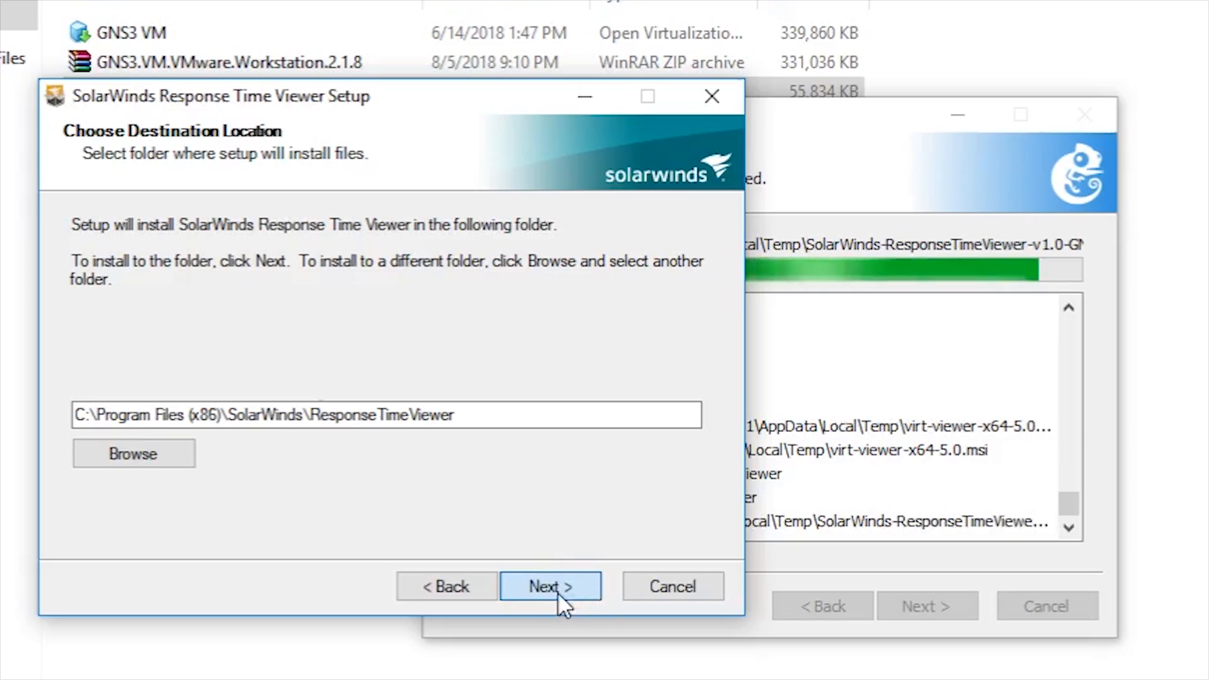
{"action": "left_click", "coordinate": [558, 594]}
{"action": "left_click", "coordinate": [559, 594]}
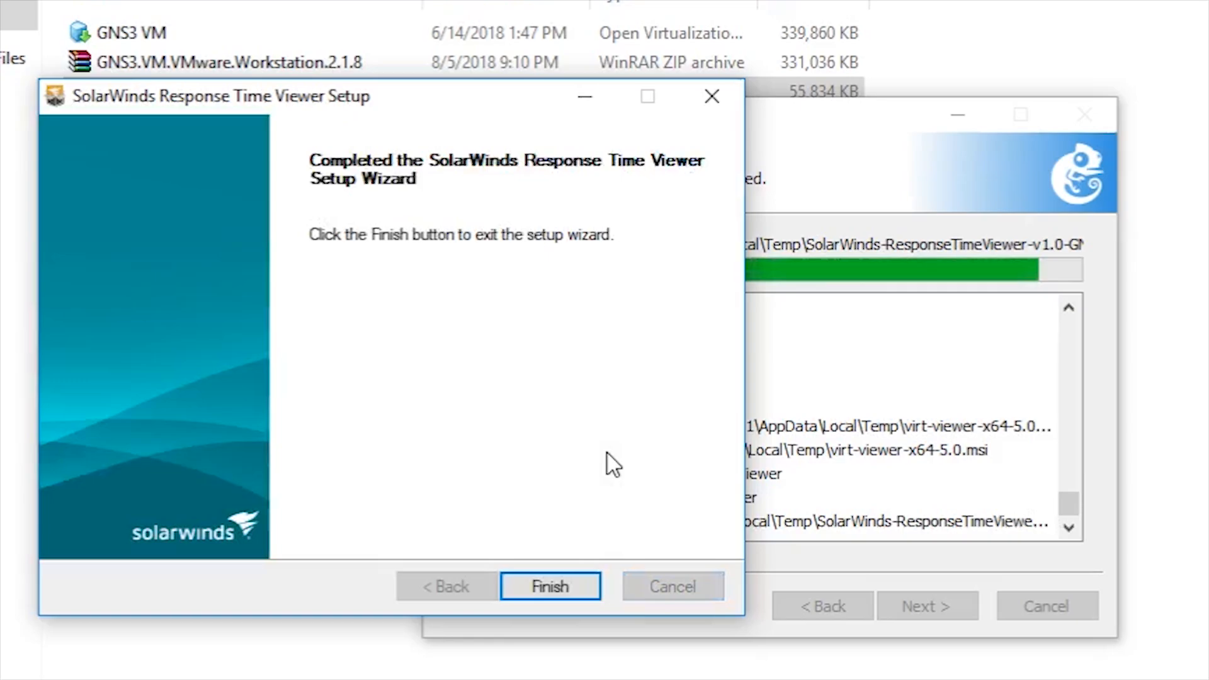
{"action": "left_click", "coordinate": [547, 579]}
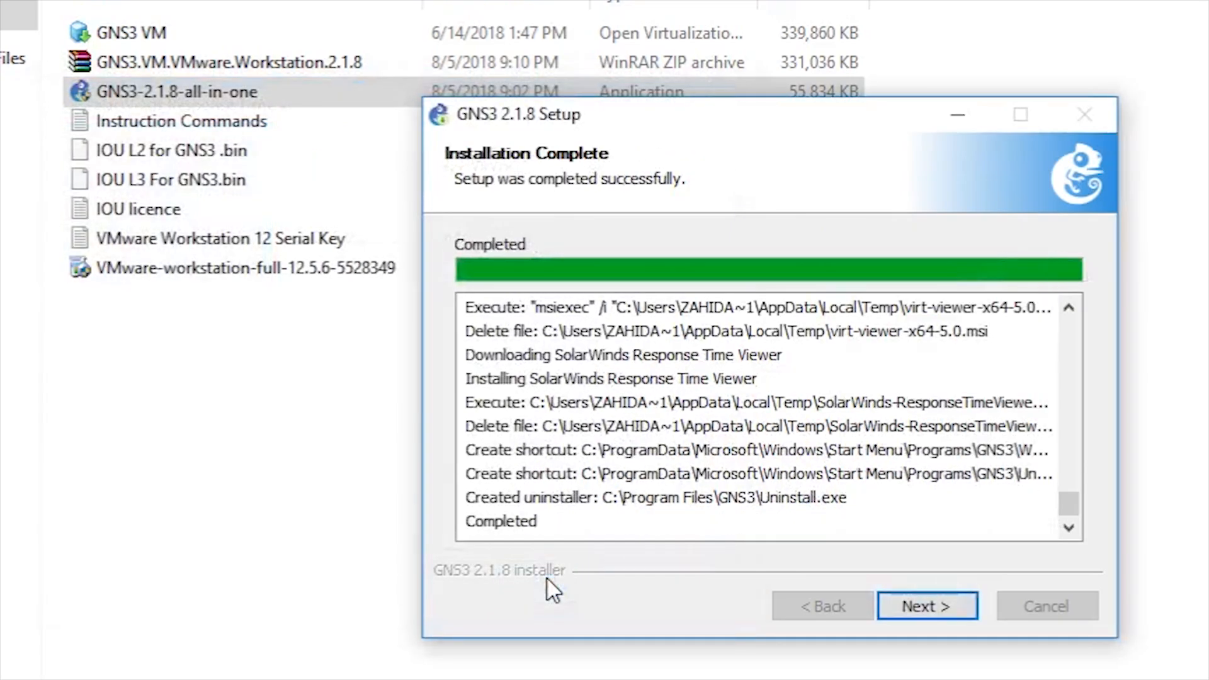
Step: Decline the Solarwinds Standard Toolset offer and finish GNS3 setup with Start GNS3 ticked
{"action": "left_click", "coordinate": [921, 610]}
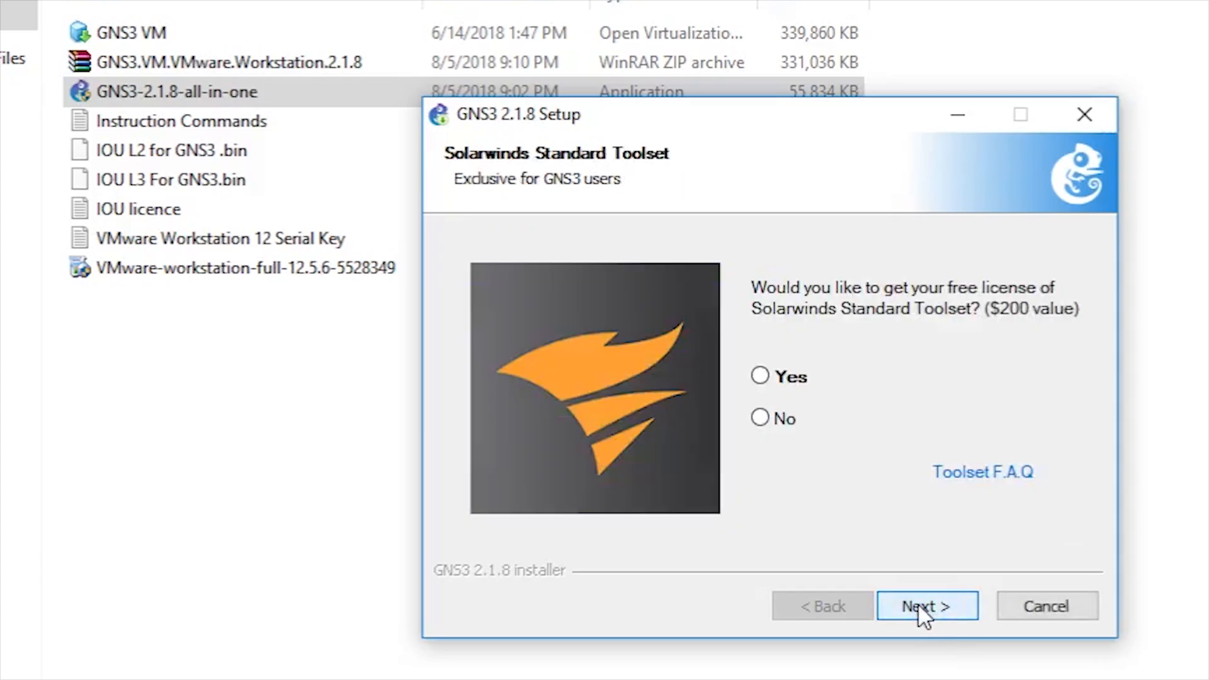
{"action": "left_click", "coordinate": [760, 419]}
{"action": "left_click", "coordinate": [926, 606]}
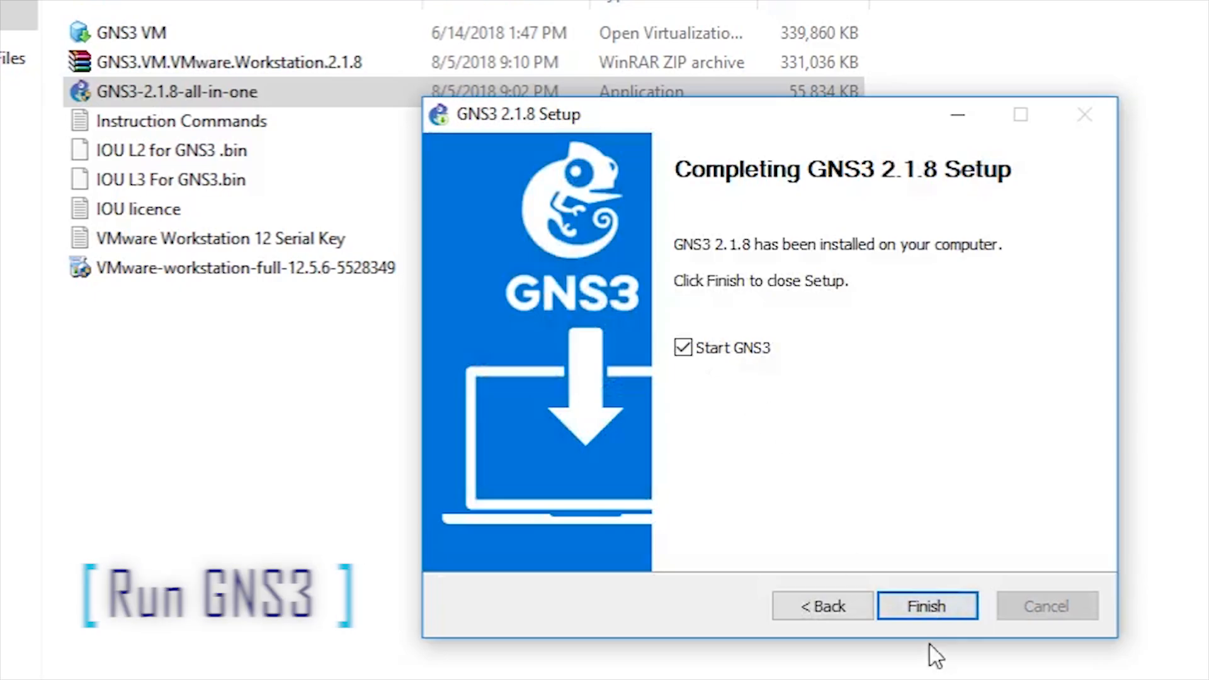
{"action": "left_click", "coordinate": [921, 606]}
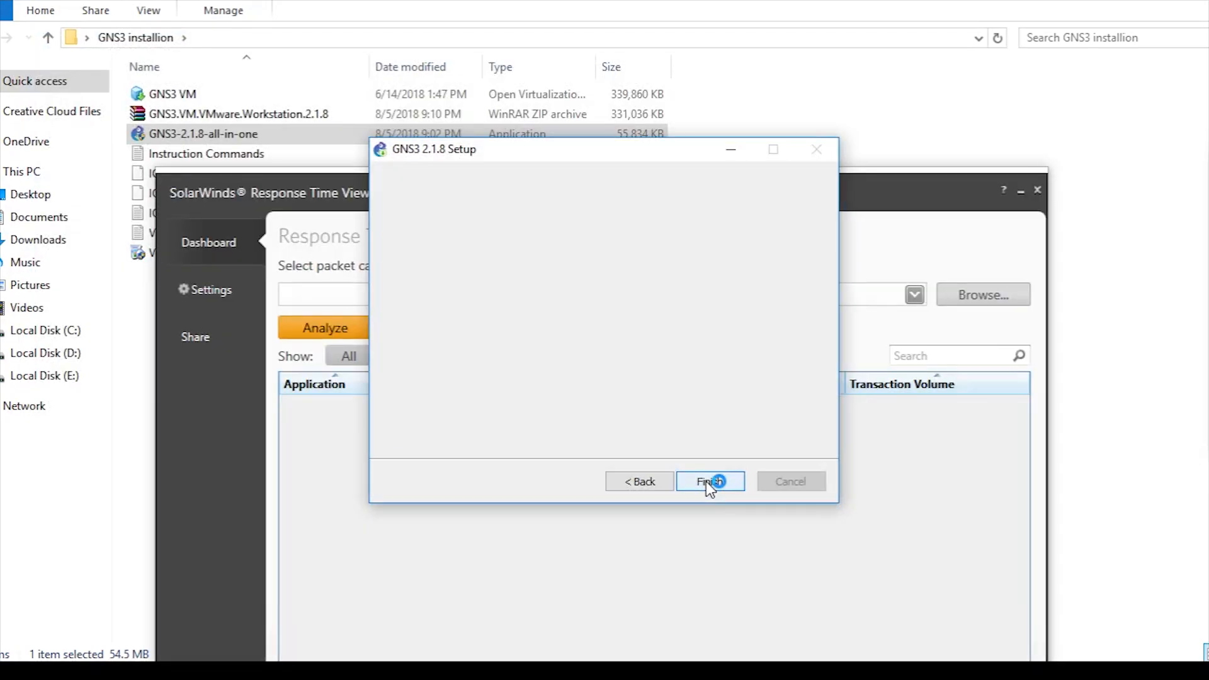
{"action": "left_click", "coordinate": [709, 483]}
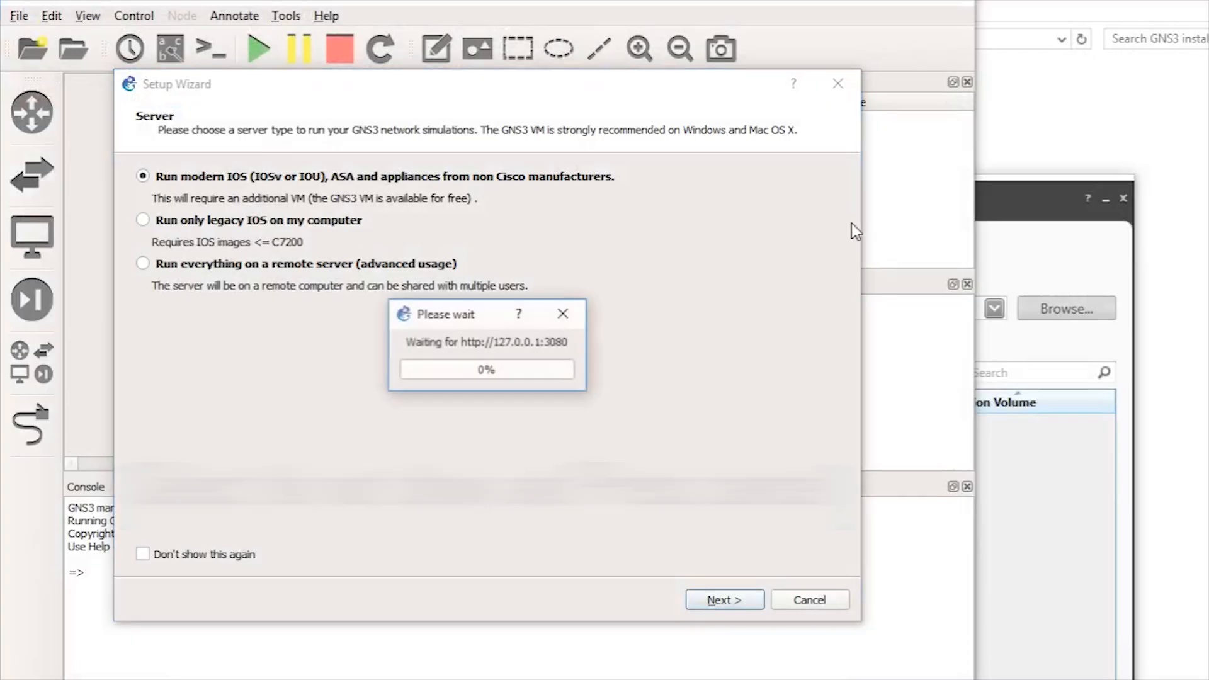
Step: Tick 'Don't show this again' and cancel the GNS3 server Setup Wizard
{"action": "left_click", "coordinate": [562, 313]}
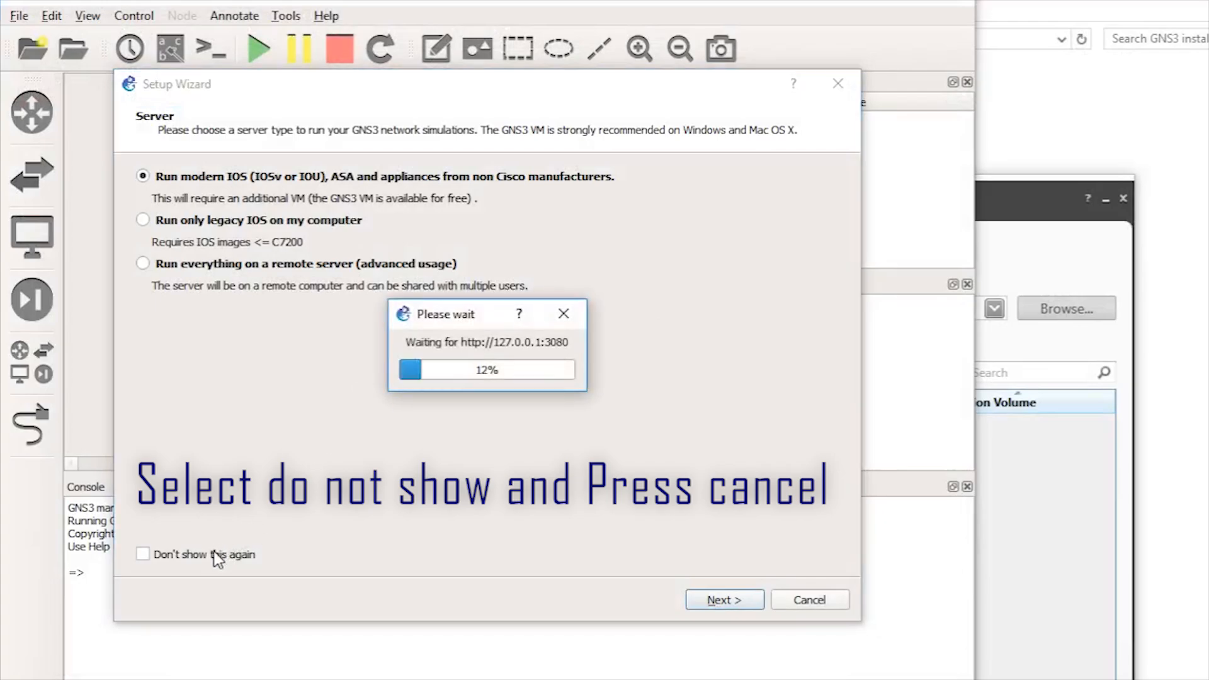
{"action": "left_click", "coordinate": [198, 554]}
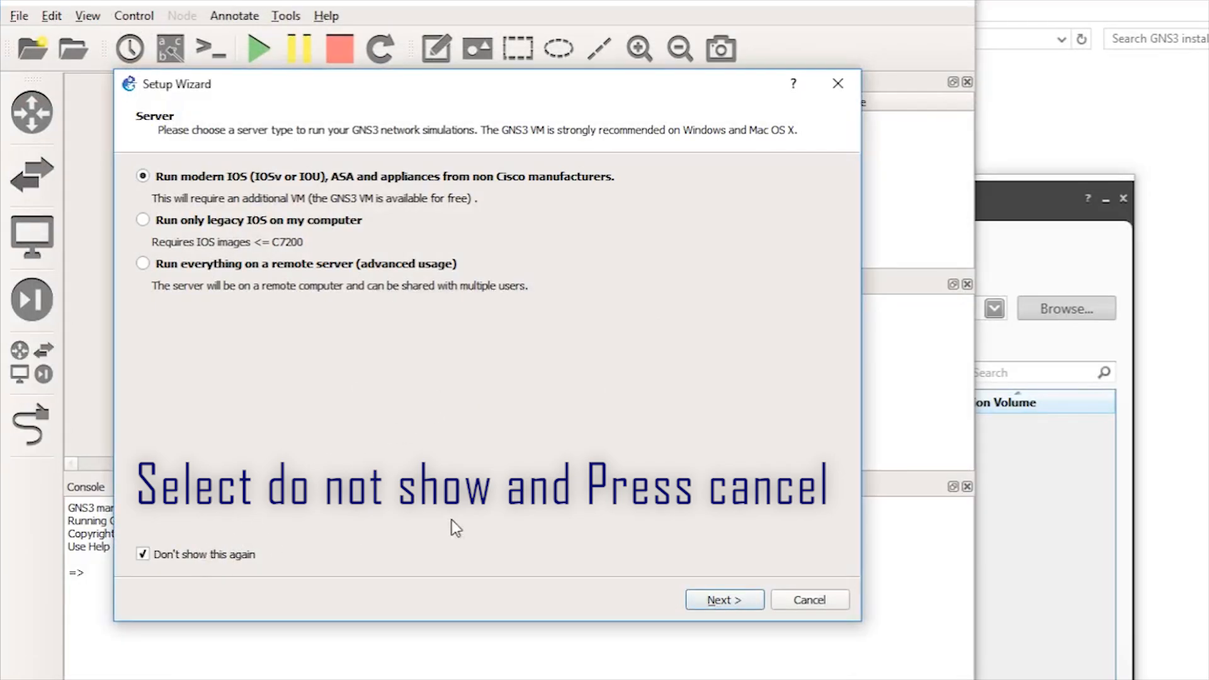
{"action": "left_click", "coordinate": [799, 603]}
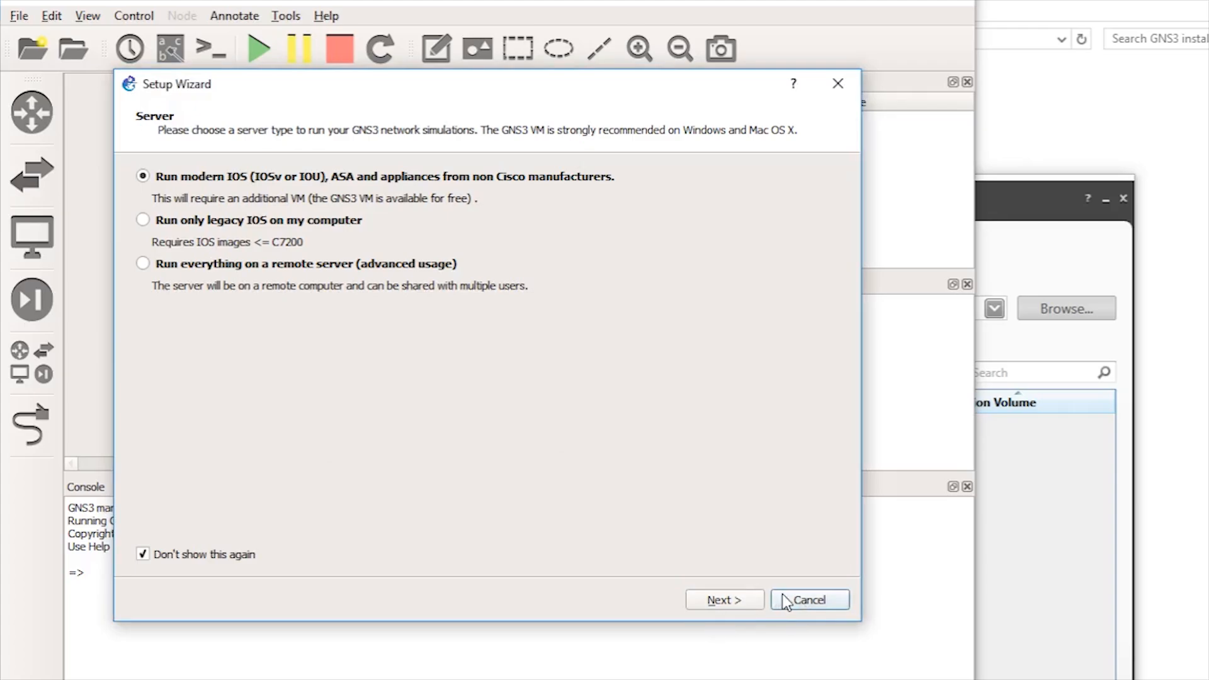
{"action": "left_click", "coordinate": [800, 606]}
{"action": "left_click", "coordinate": [804, 595]}
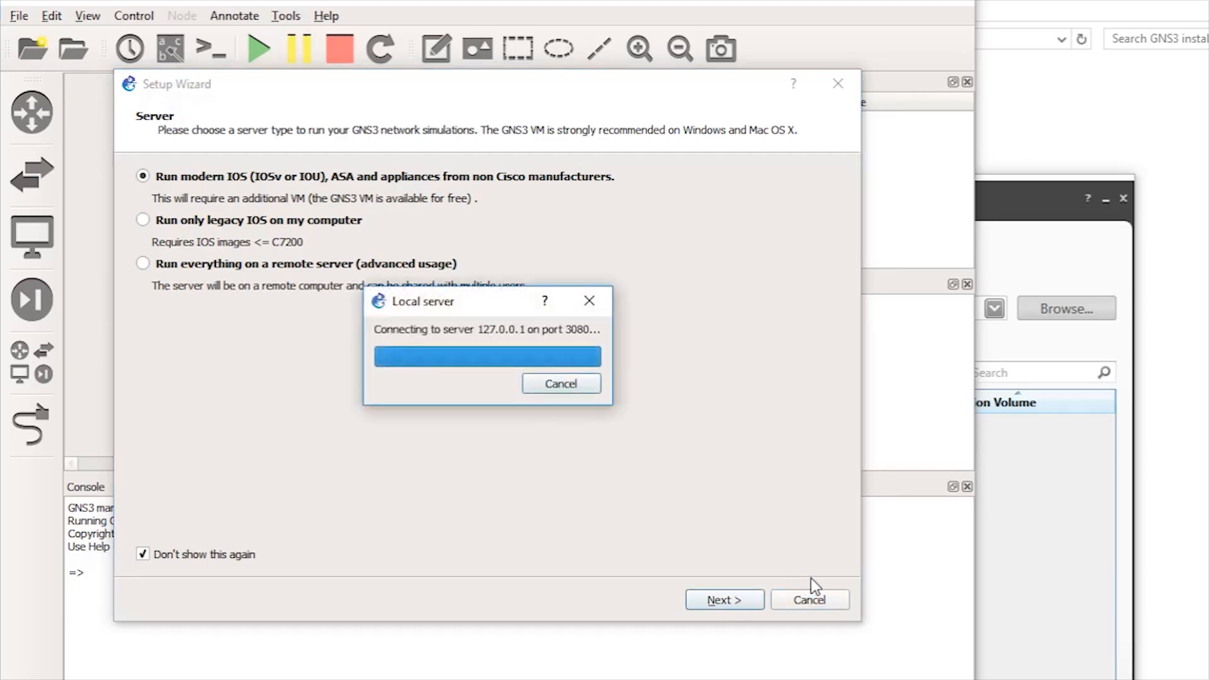
{"action": "left_click", "coordinate": [1078, 466]}
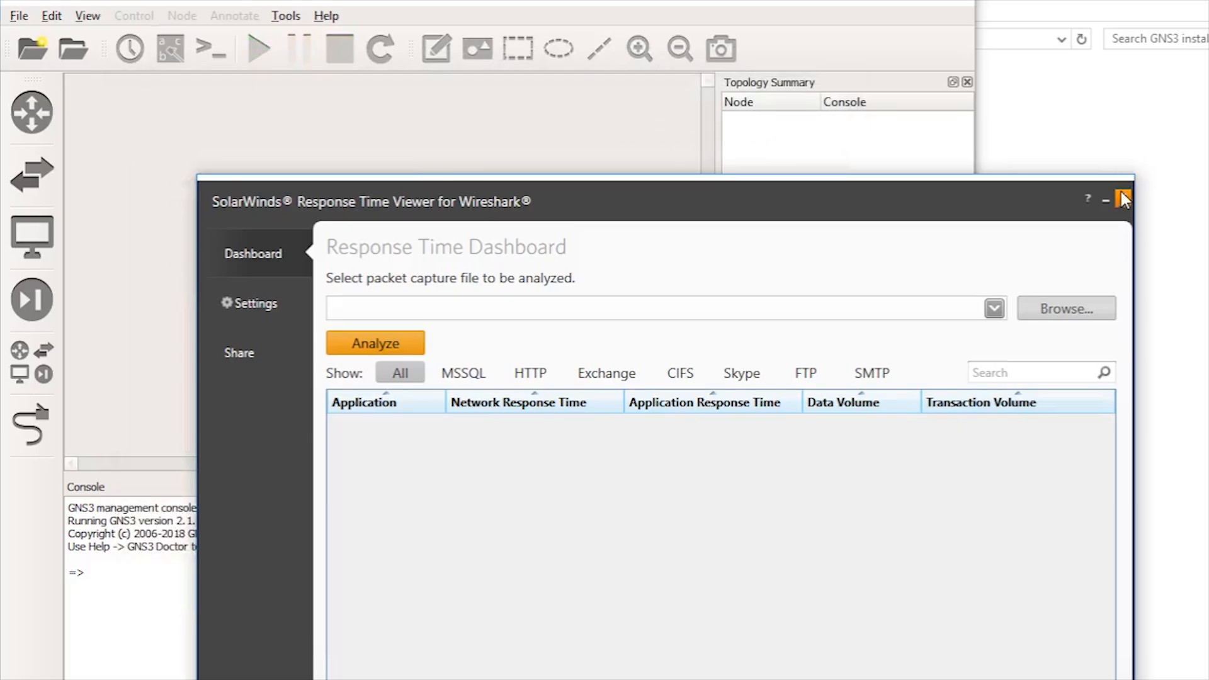
Step: Close the SolarWinds viewer and show the IOS on UNIX page of GNS3 Preferences
{"action": "left_click", "coordinate": [1121, 198]}
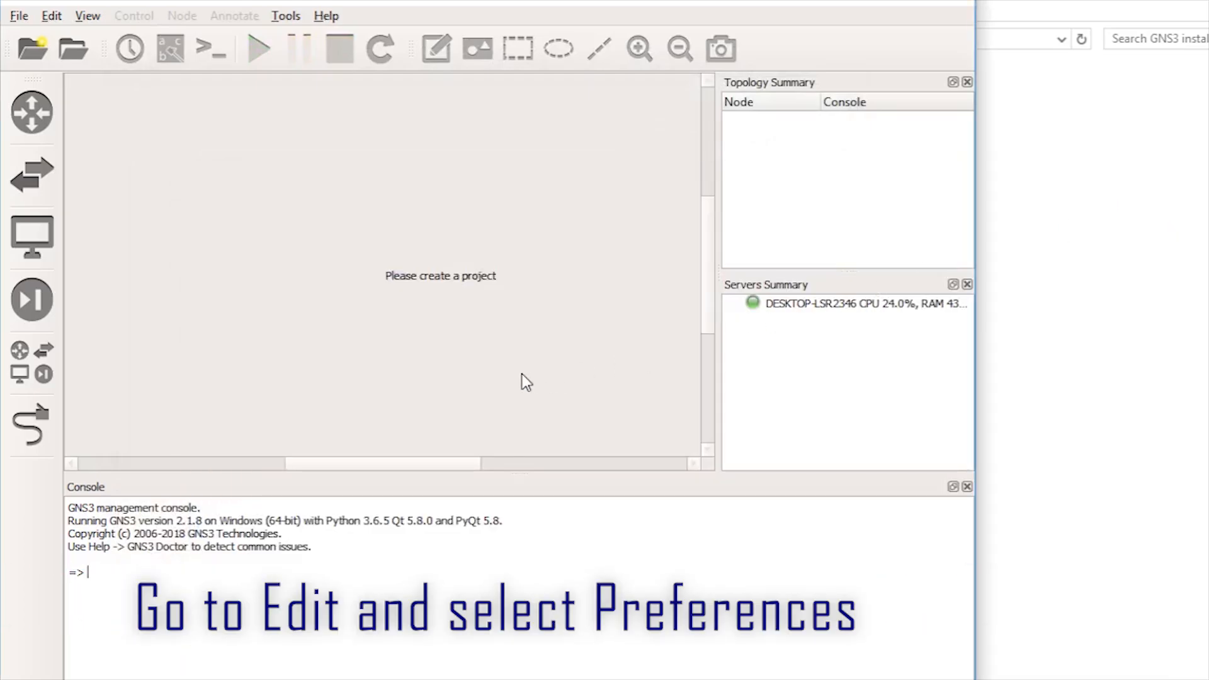
{"action": "left_click", "coordinate": [50, 16]}
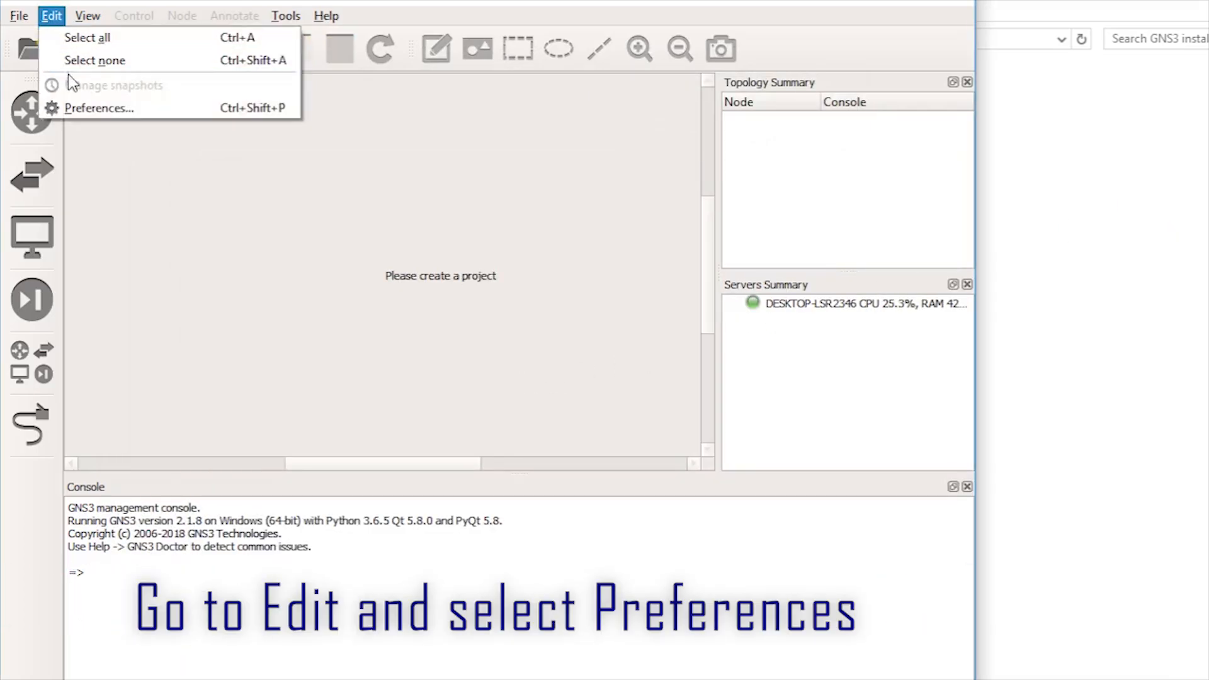
{"action": "left_click", "coordinate": [81, 112]}
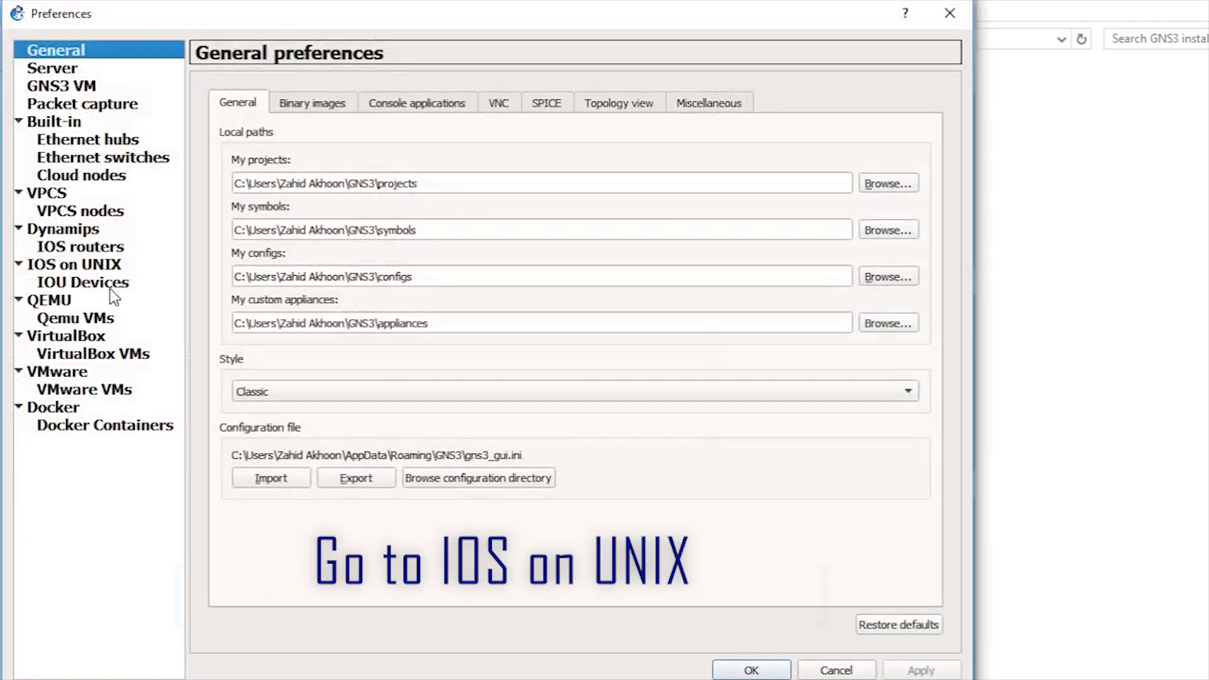
{"action": "left_click", "coordinate": [88, 265]}
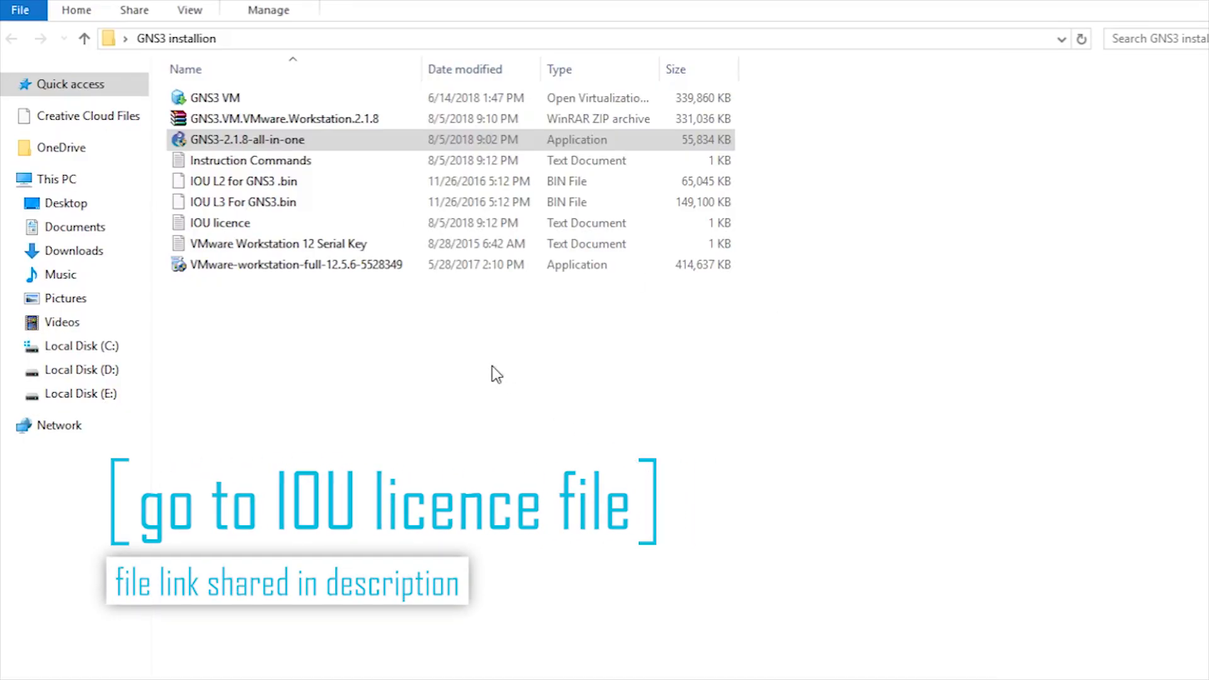
Step: Open the IOU licence file in Notepad, copy all its text, close it and return to GNS3
{"action": "left_click", "coordinate": [406, 362]}
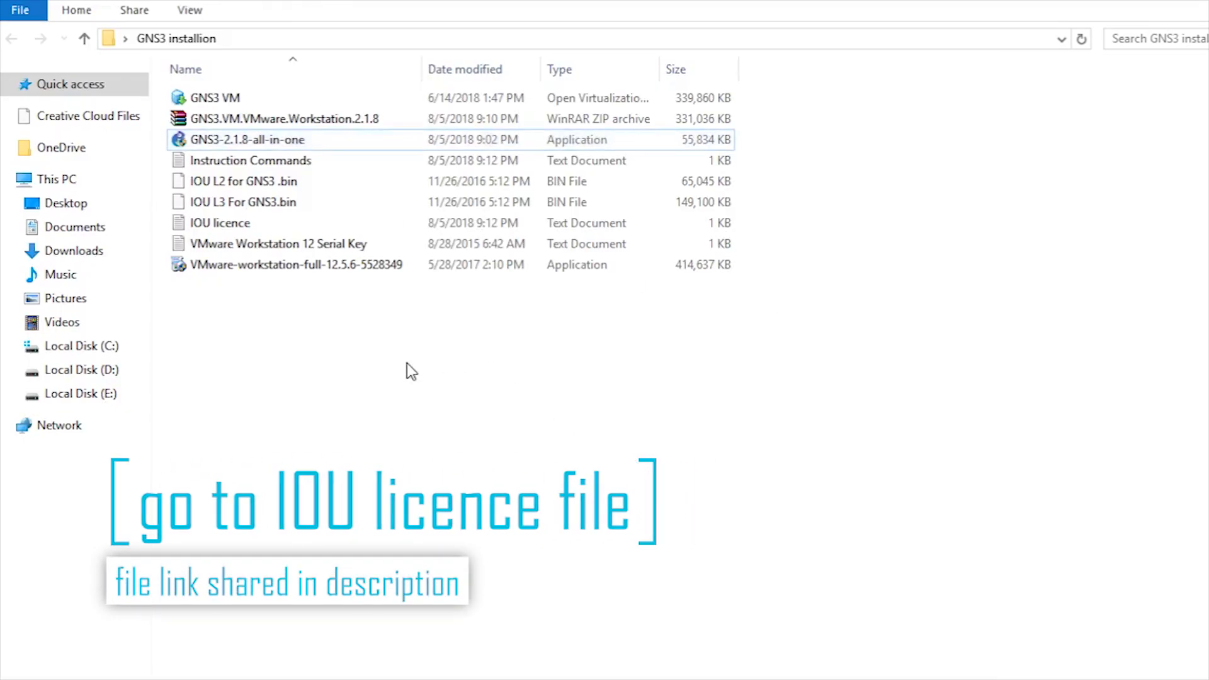
{"action": "double_click", "coordinate": [250, 228]}
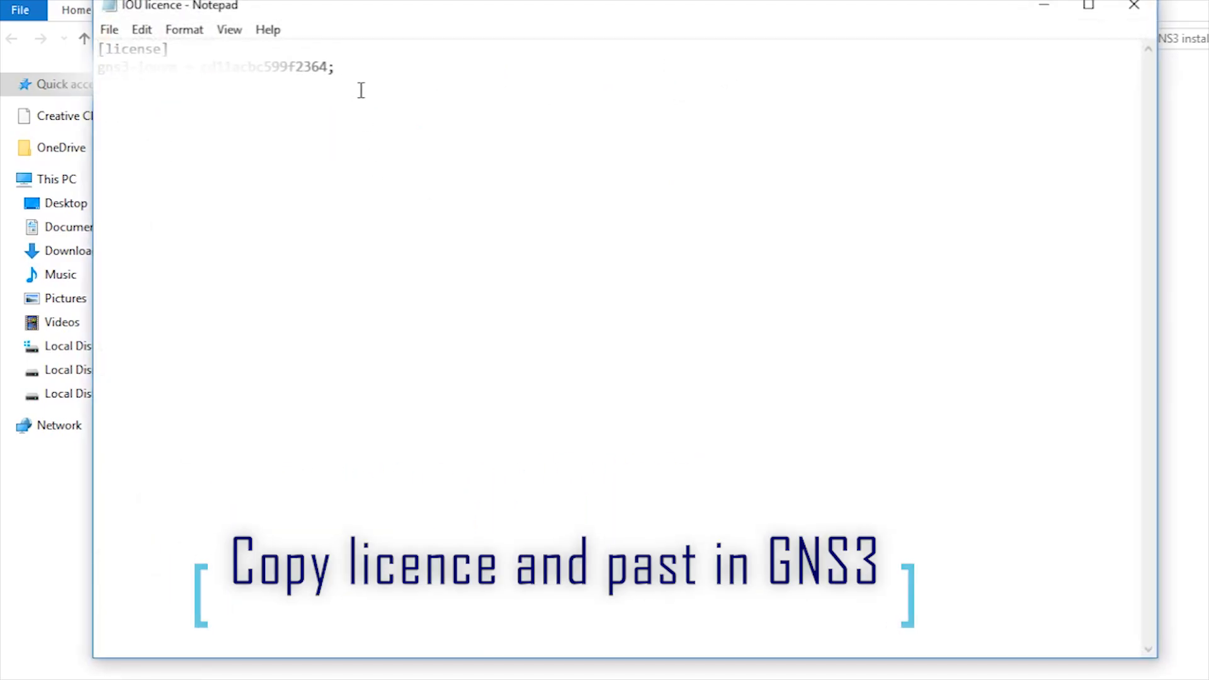
{"action": "key", "text": "ctrl+a"}
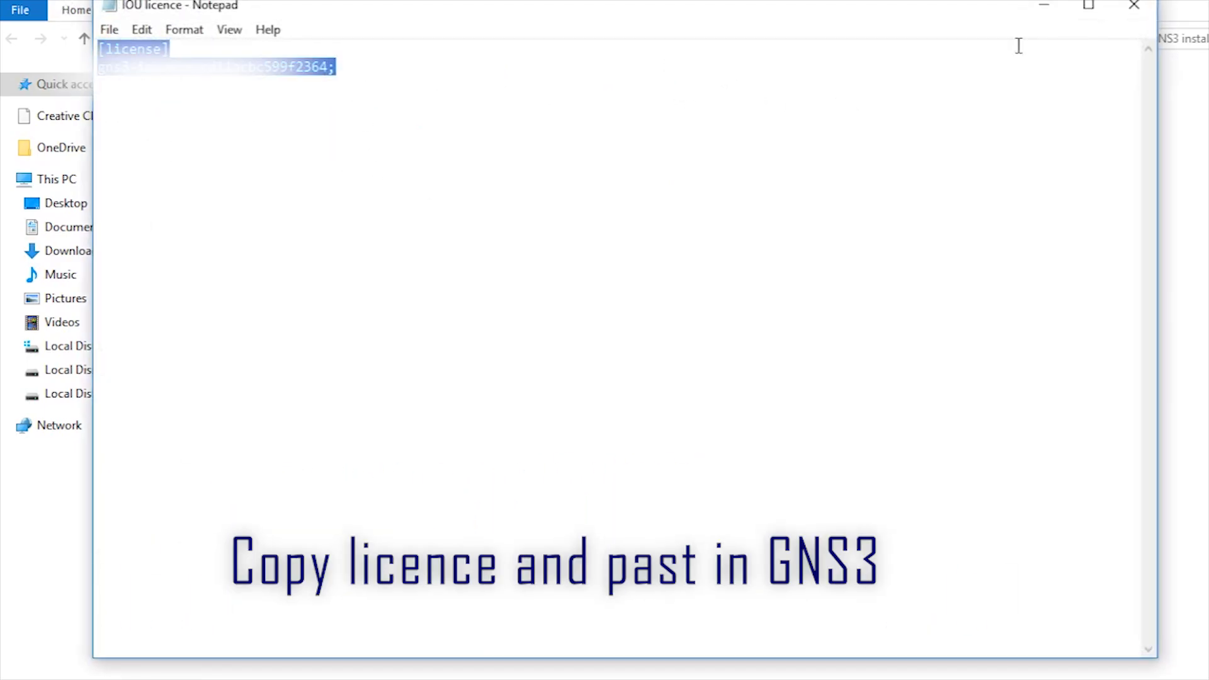
{"action": "left_click", "coordinate": [1119, 11]}
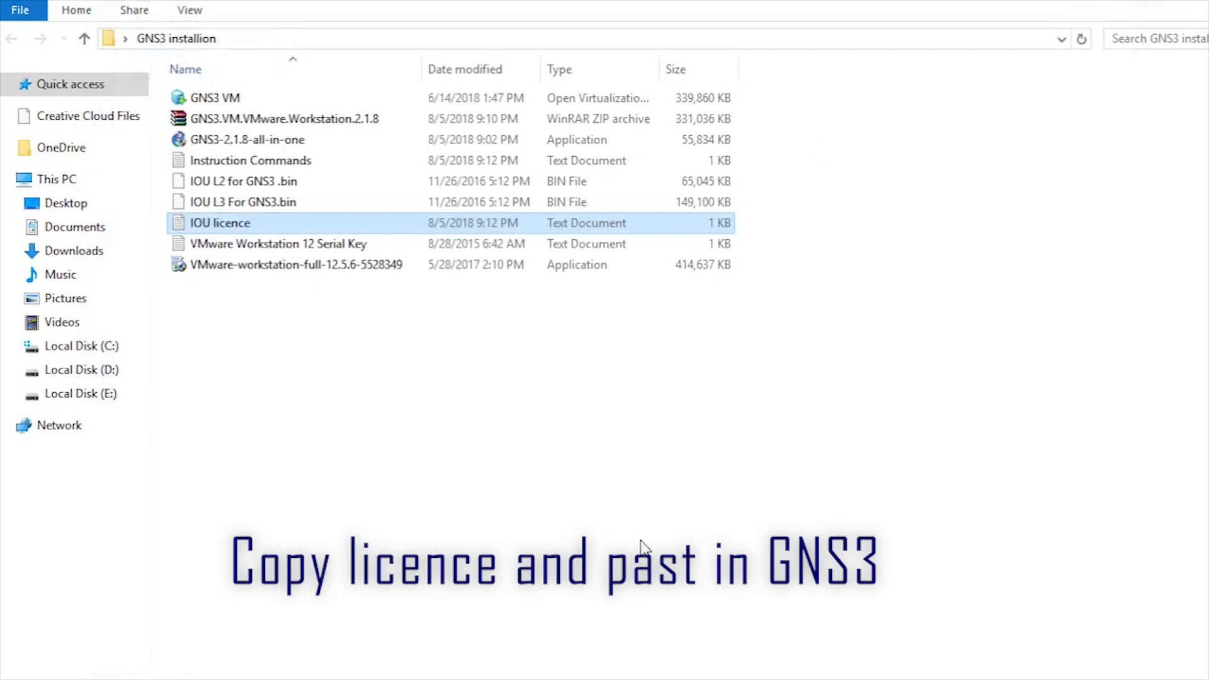
{"action": "left_click", "coordinate": [845, 679]}
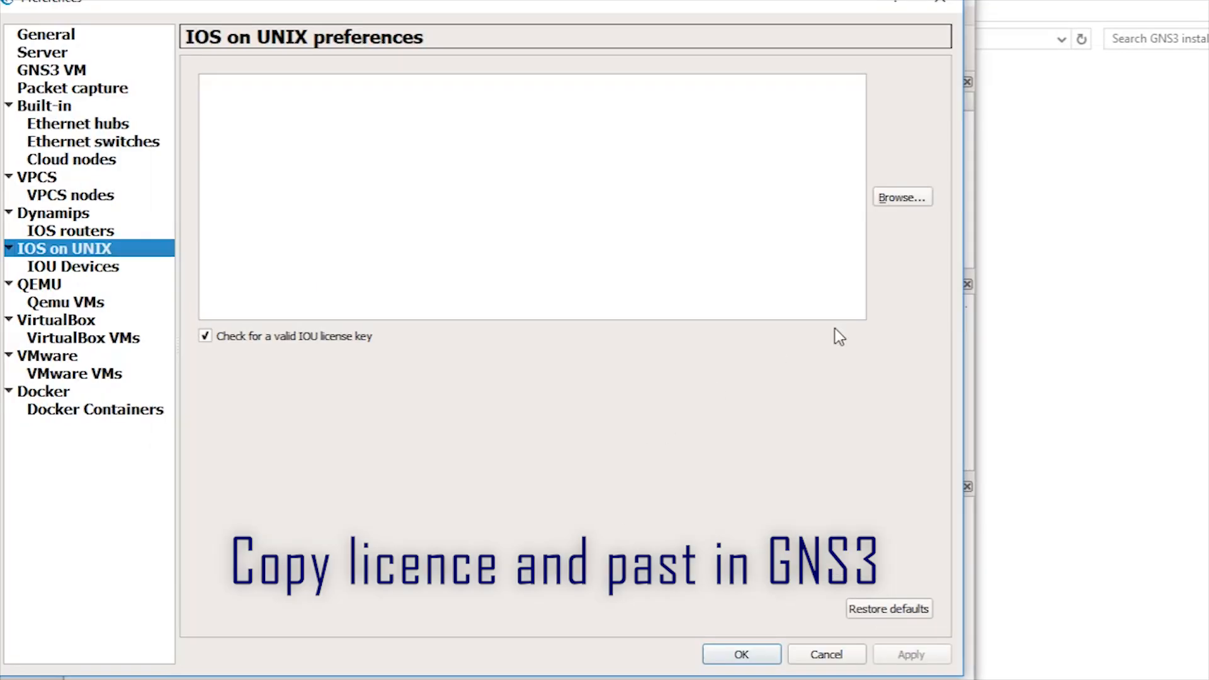
Step: Paste the IOU licence into the IOS on UNIX licence box, apply it, and go to Server preferences
{"action": "key", "text": "ctrl+v"}
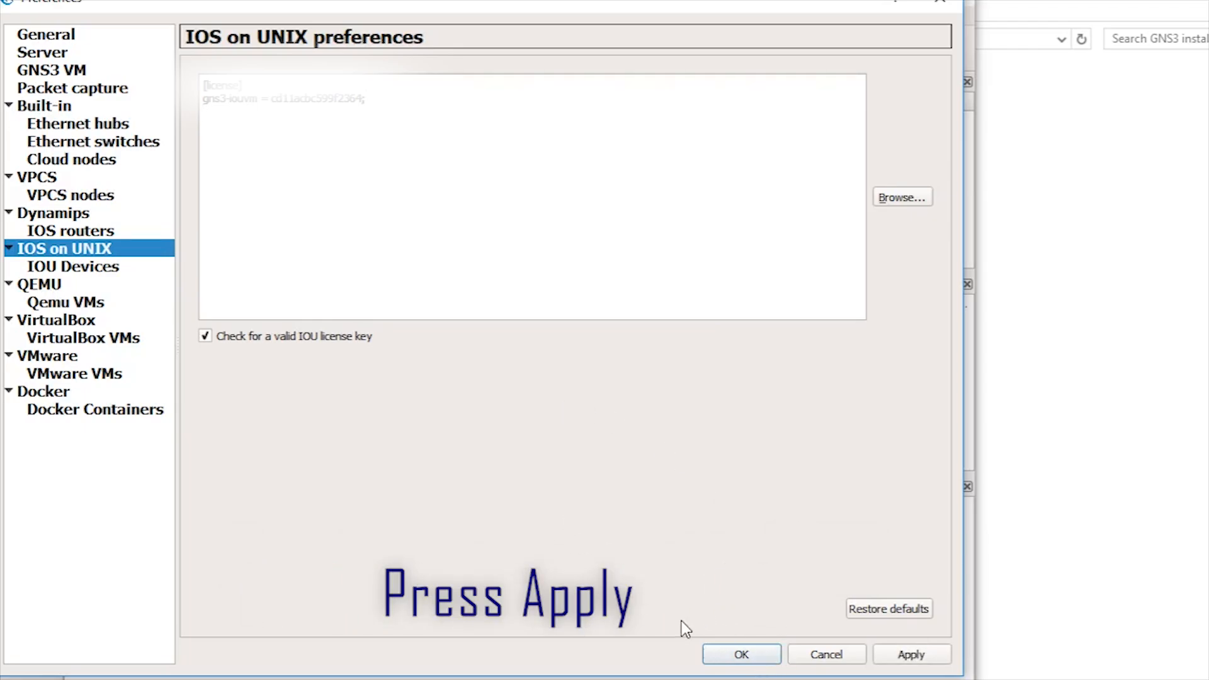
{"action": "left_click", "coordinate": [907, 657]}
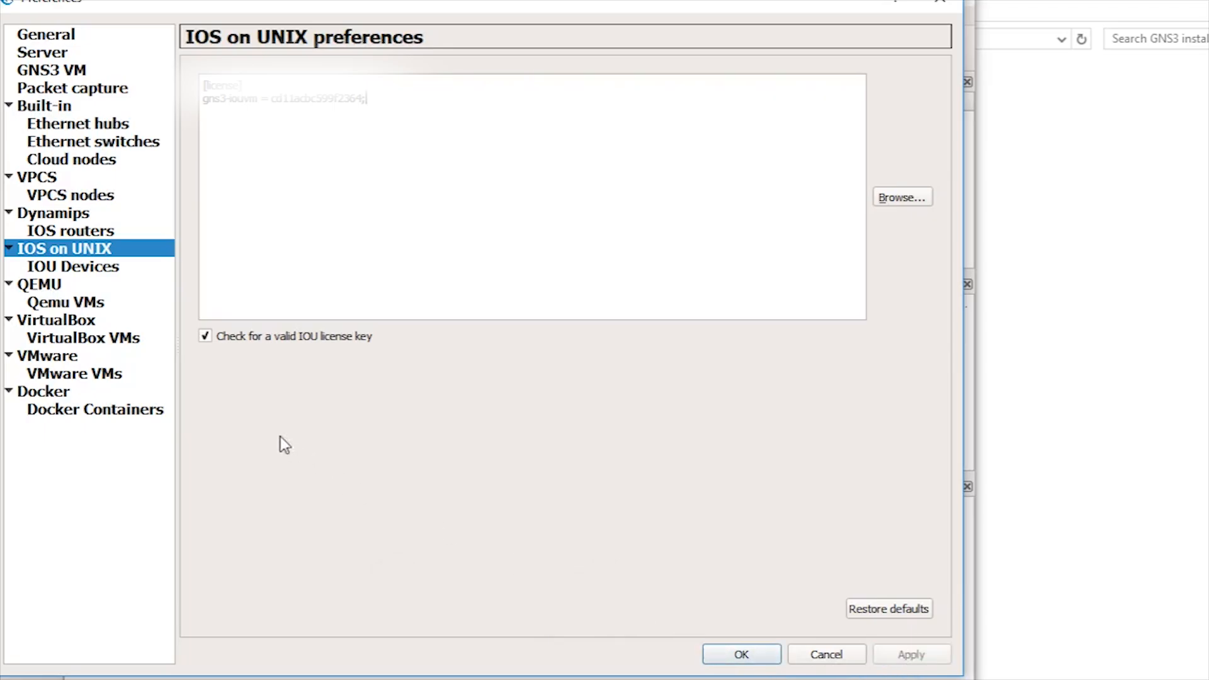
{"action": "left_click", "coordinate": [99, 271]}
{"action": "left_click", "coordinate": [42, 53]}
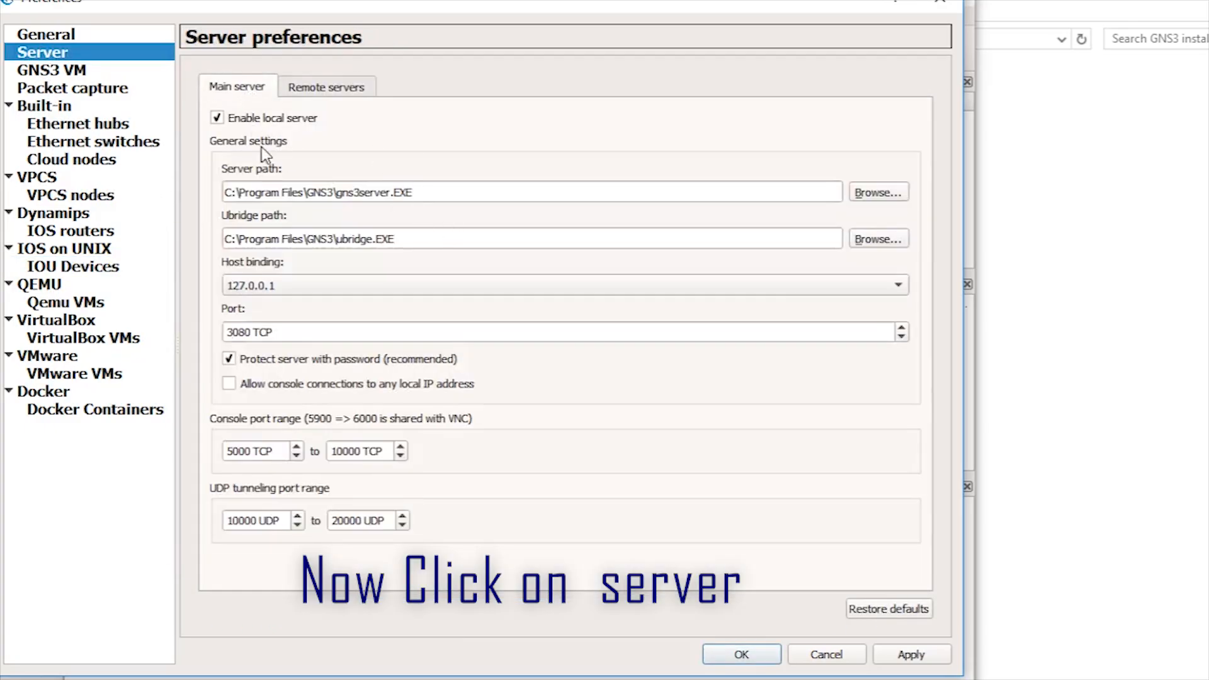
Step: Check the GNS3 VM's IP, then set the local server's host binding to 192.168.131.1
{"action": "left_click", "coordinate": [305, 285]}
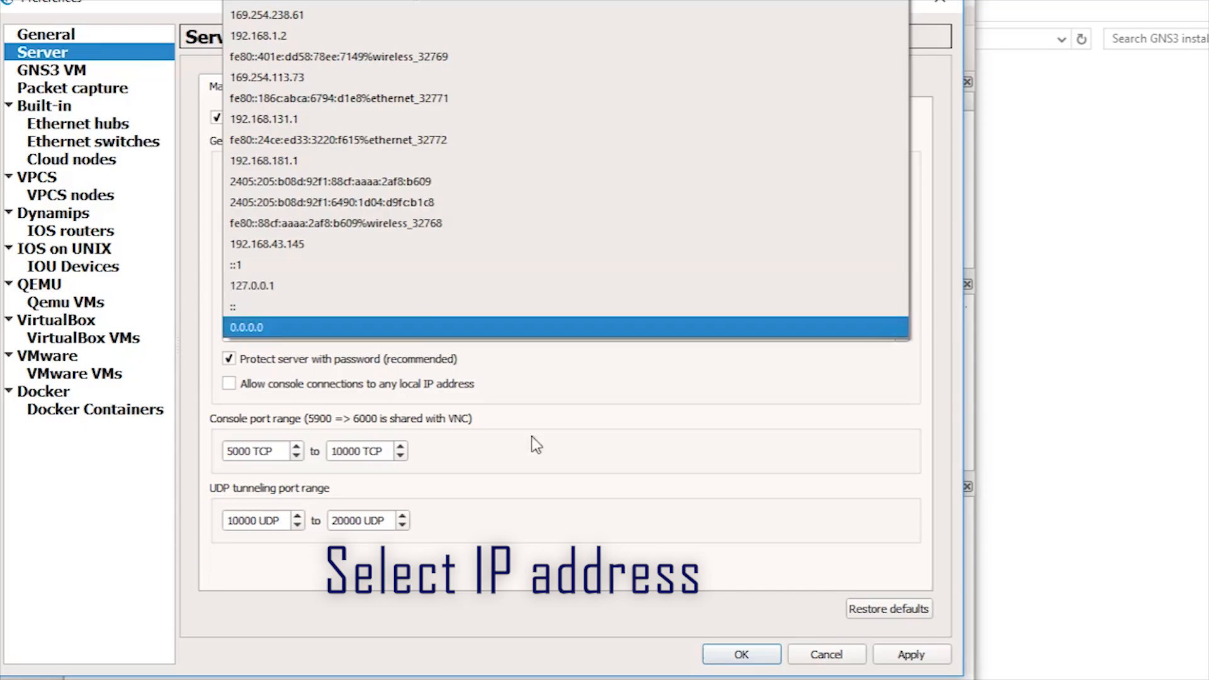
{"action": "left_click", "coordinate": [759, 679]}
{"action": "left_click", "coordinate": [784, 648]}
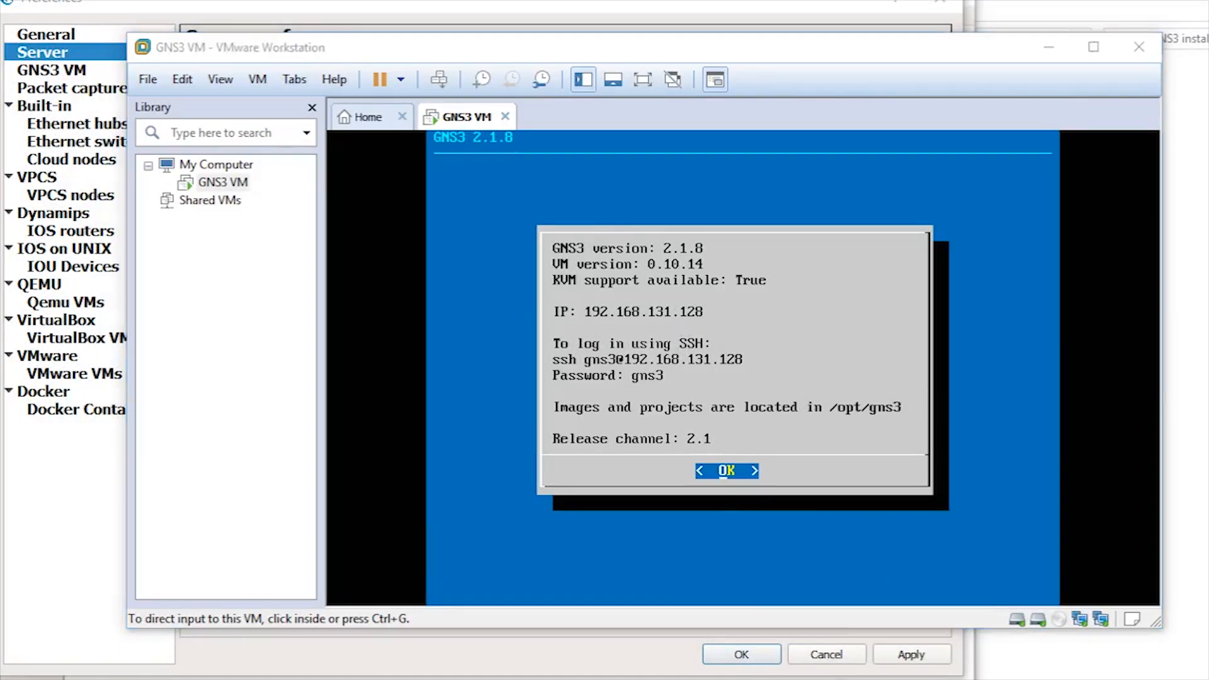
{"action": "left_click", "coordinate": [724, 678]}
{"action": "left_click", "coordinate": [378, 286]}
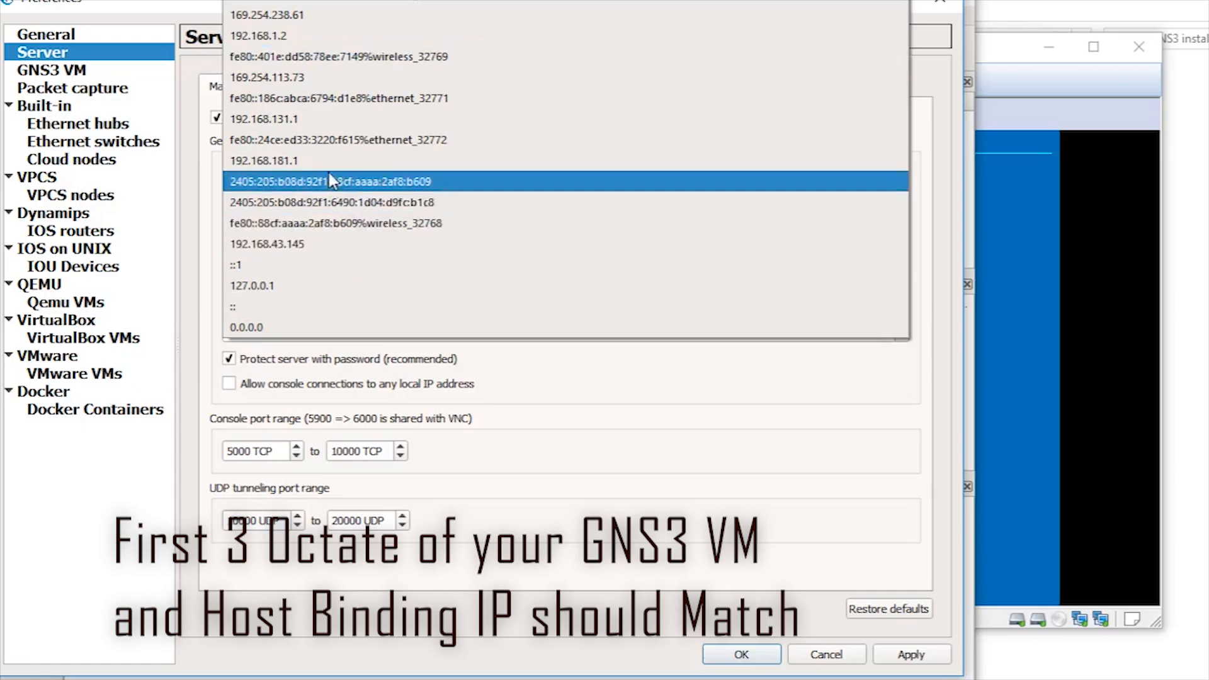
{"action": "left_click", "coordinate": [311, 118]}
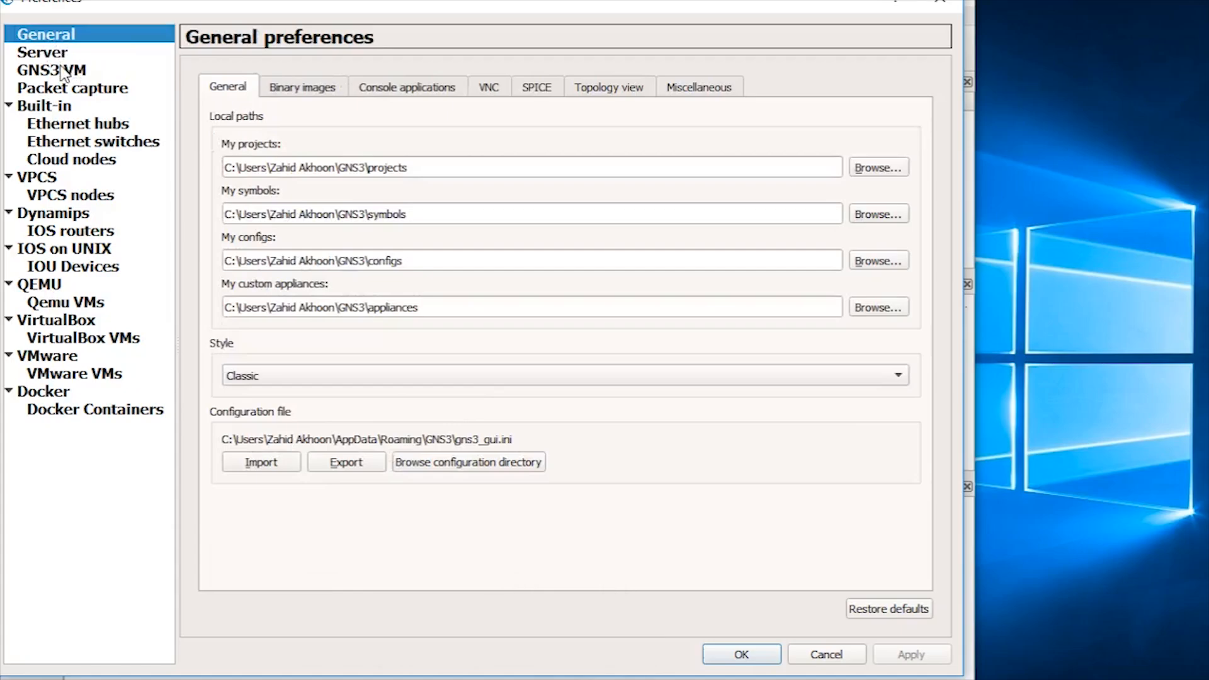
Step: Tick 'Enable the GNS3 VM' in the GNS3 VM preferences and save with OK
{"action": "left_click", "coordinate": [63, 71]}
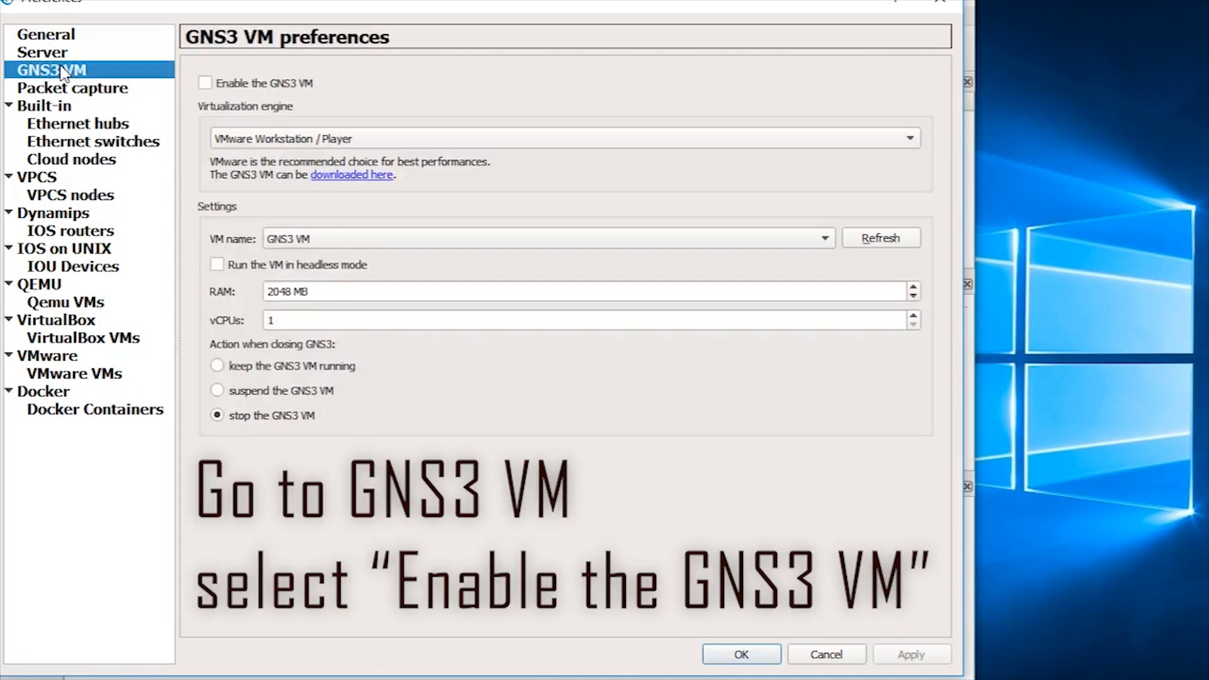
{"action": "left_click", "coordinate": [206, 85]}
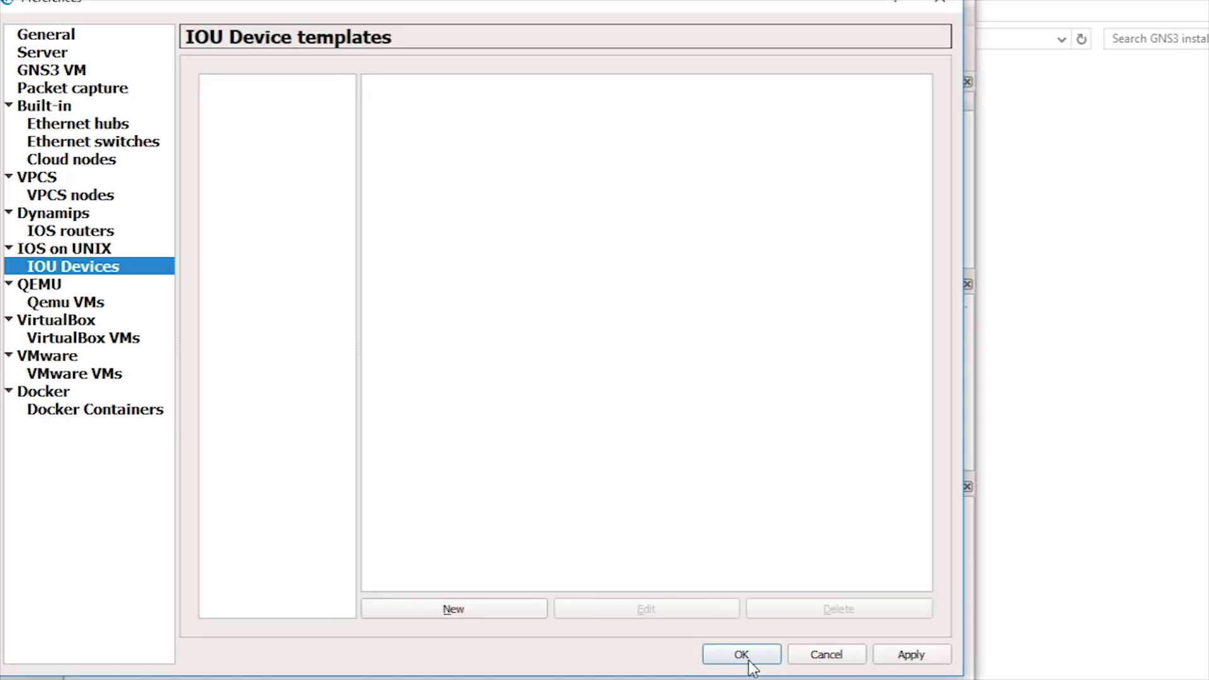
{"action": "left_click", "coordinate": [744, 655]}
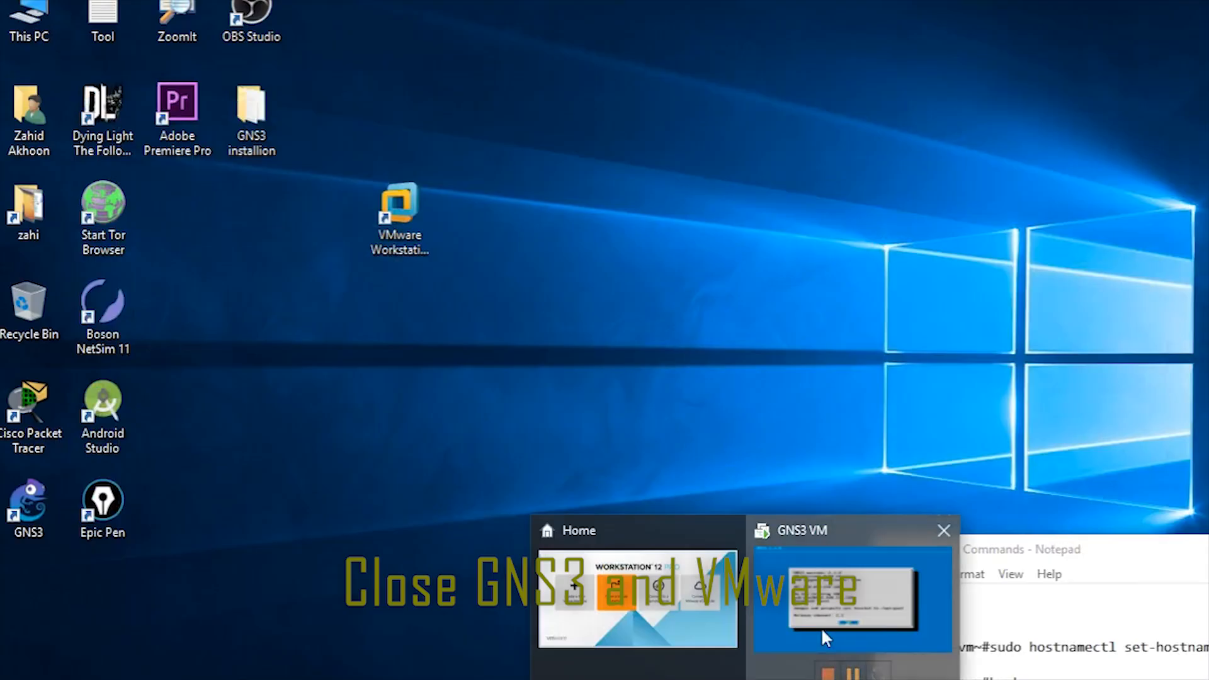
Step: Bring up the running GNS3 VM's console and release keyboard and mouse back to Windows
{"action": "left_click", "coordinate": [825, 624]}
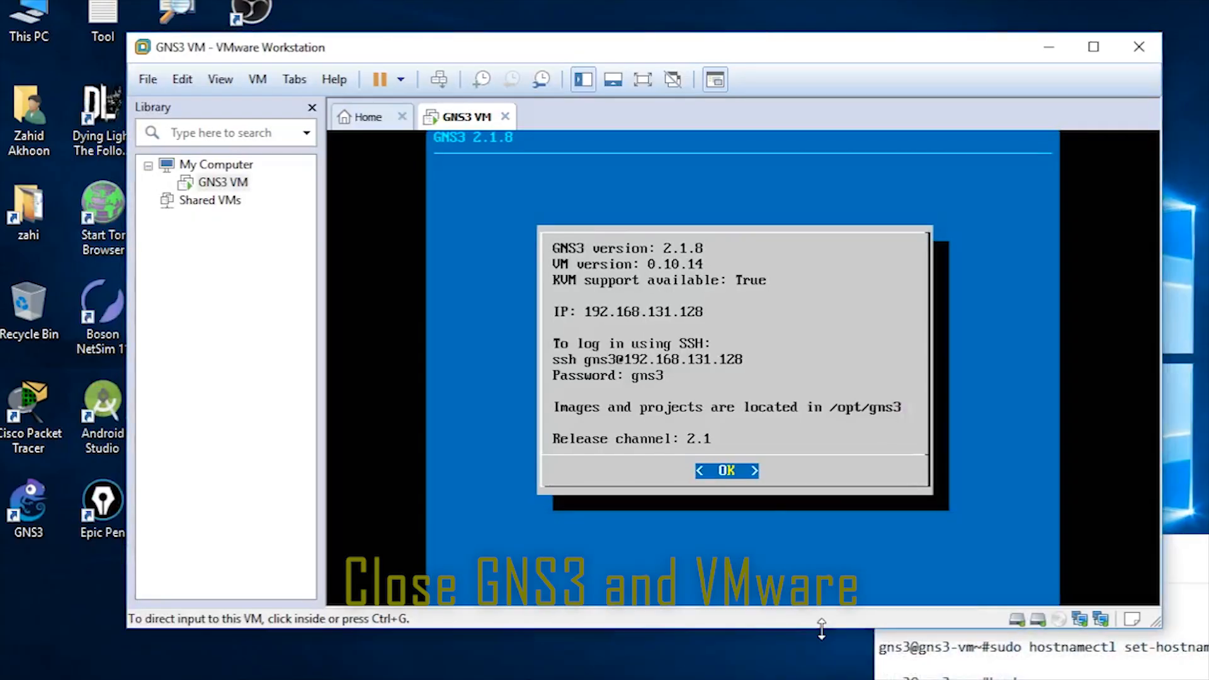
{"action": "left_click", "coordinate": [706, 495]}
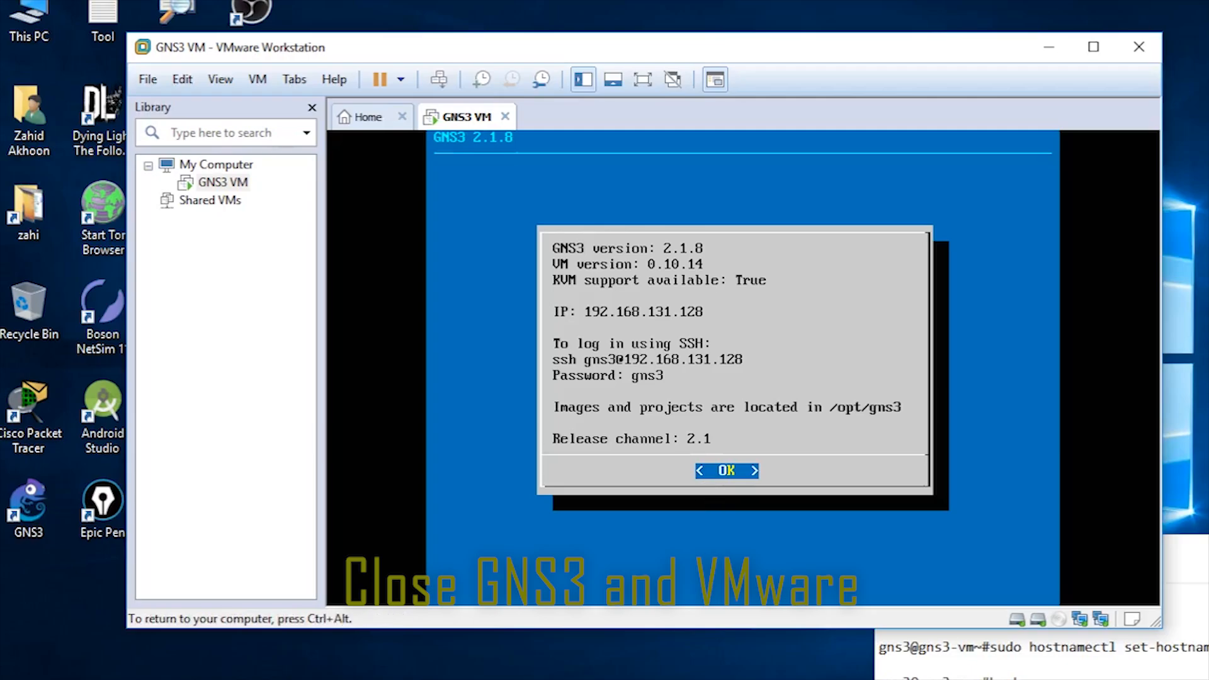
{"action": "key", "text": "Return"}
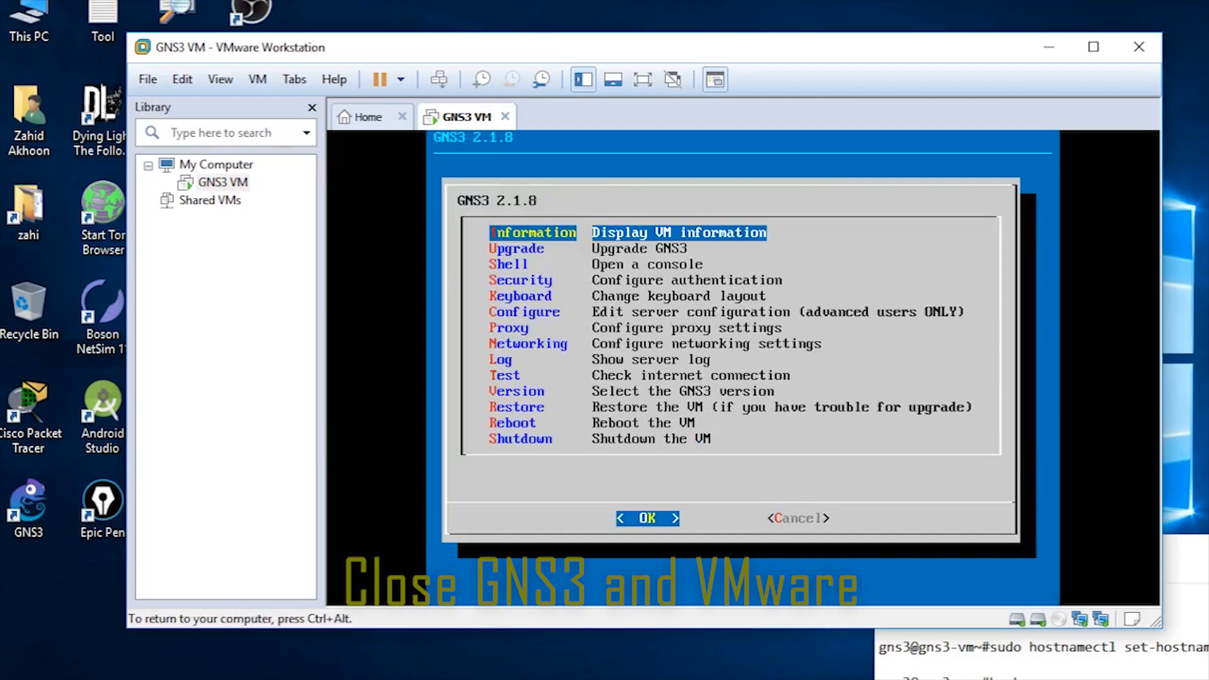
{"action": "key", "text": "Return"}
{"action": "key", "text": "ctrl+alt"}
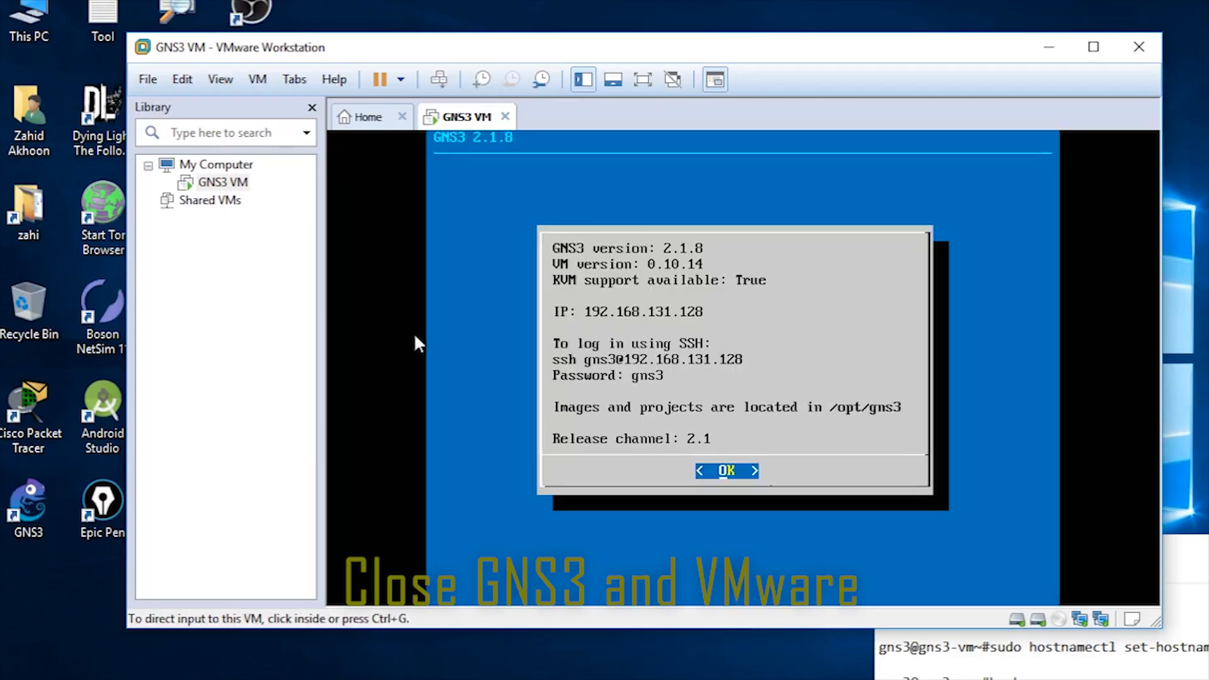
Step: Power off the GNS3 VM, confirm, and quit VMware Workstation, powering off on exit
{"action": "left_click", "coordinate": [401, 80]}
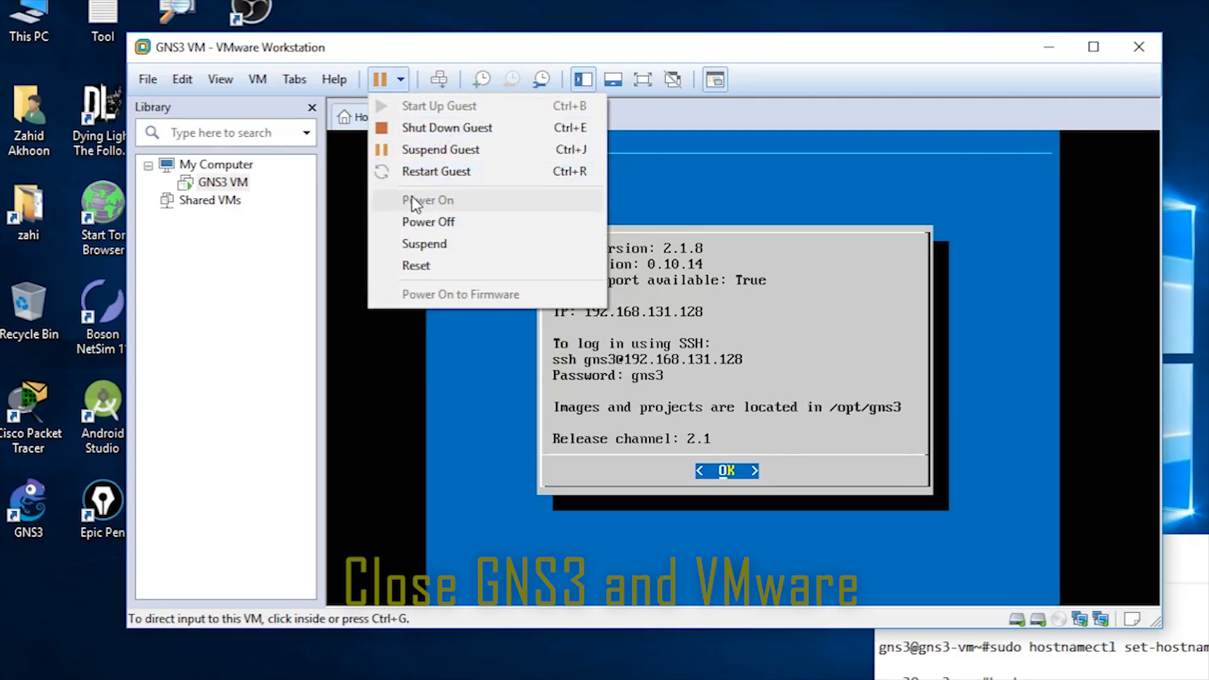
{"action": "left_click", "coordinate": [434, 222]}
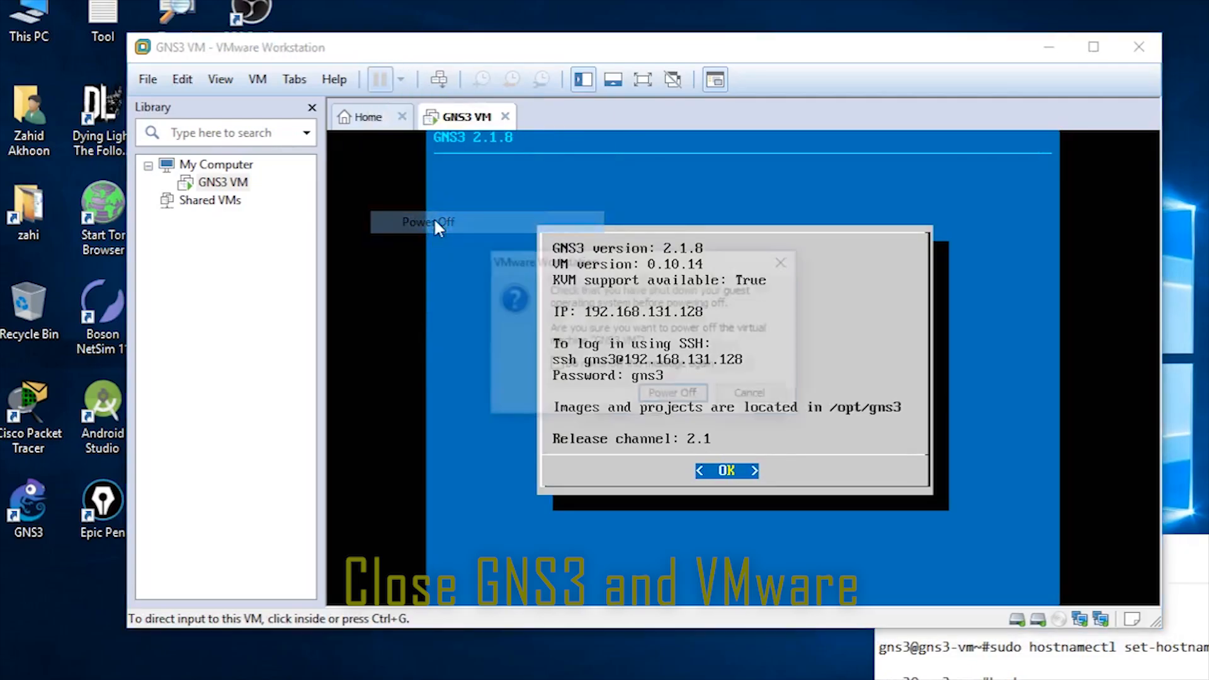
{"action": "left_click", "coordinate": [668, 395]}
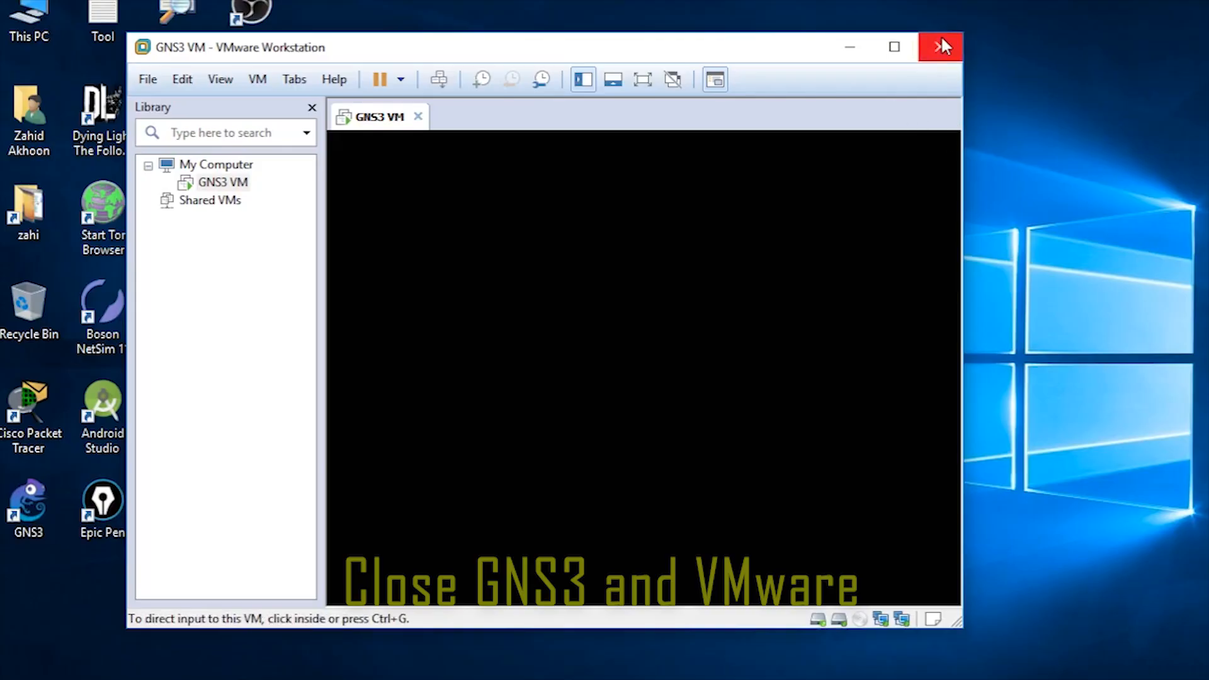
{"action": "left_click", "coordinate": [940, 47]}
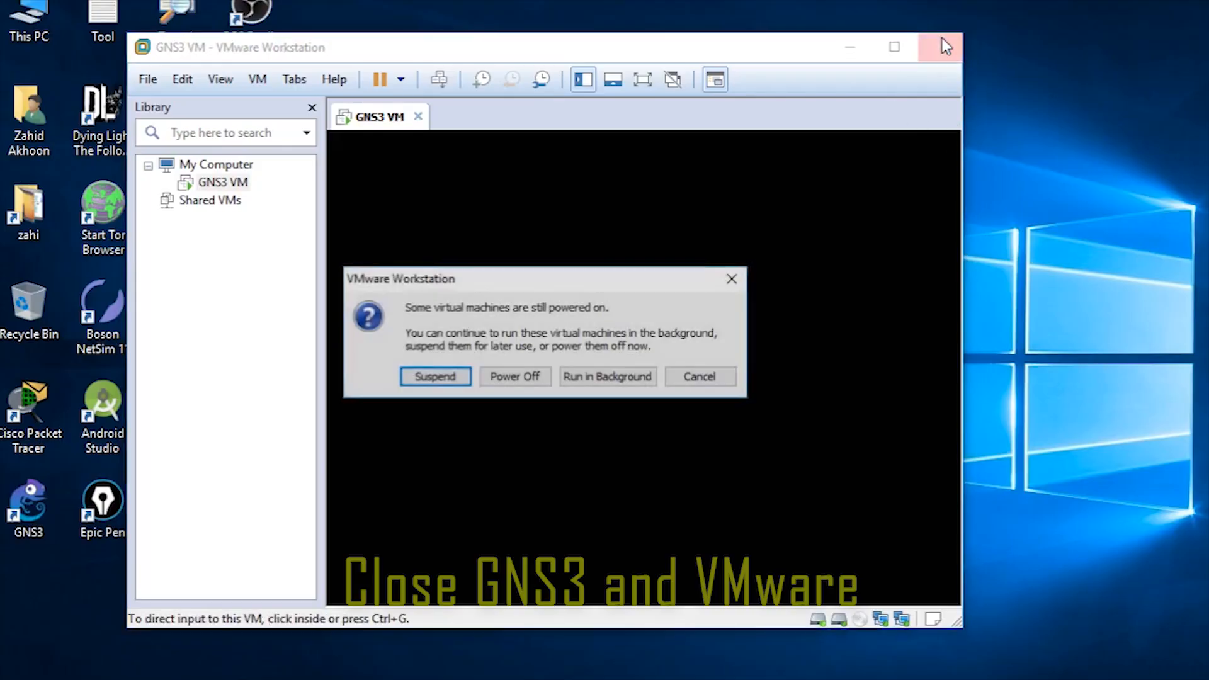
{"action": "left_click", "coordinate": [522, 379]}
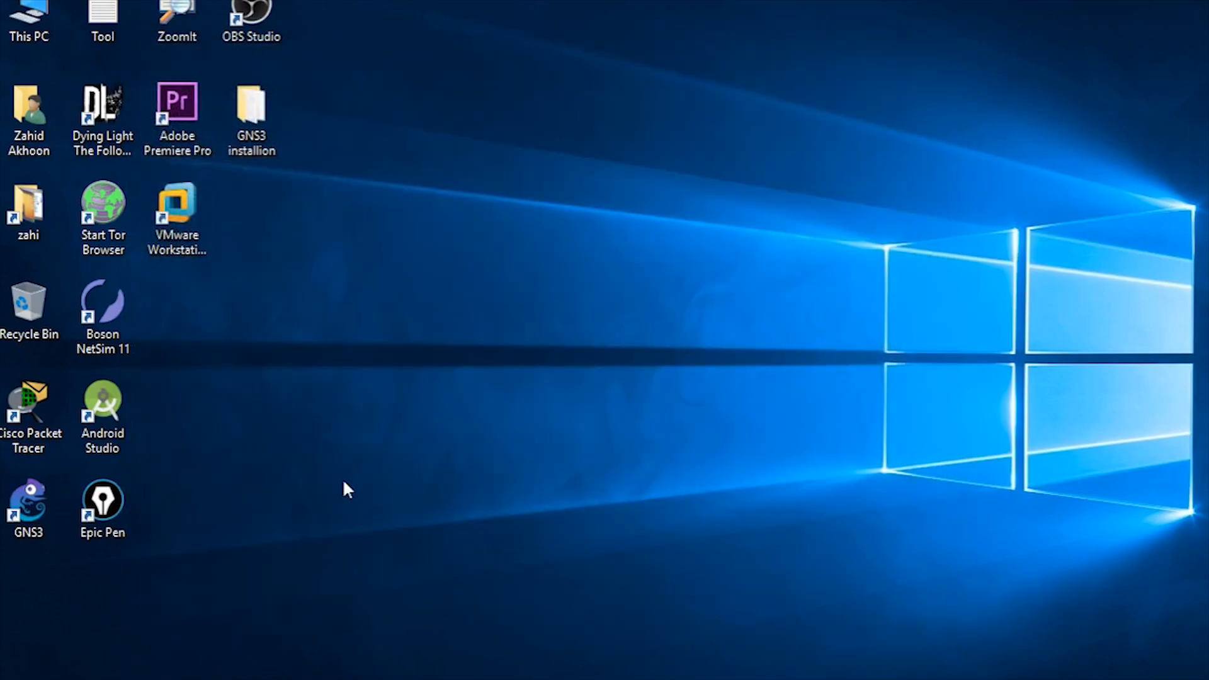
Step: Relaunch GNS3 from the desktop icon and select the default project name
{"action": "double_click", "coordinate": [31, 512]}
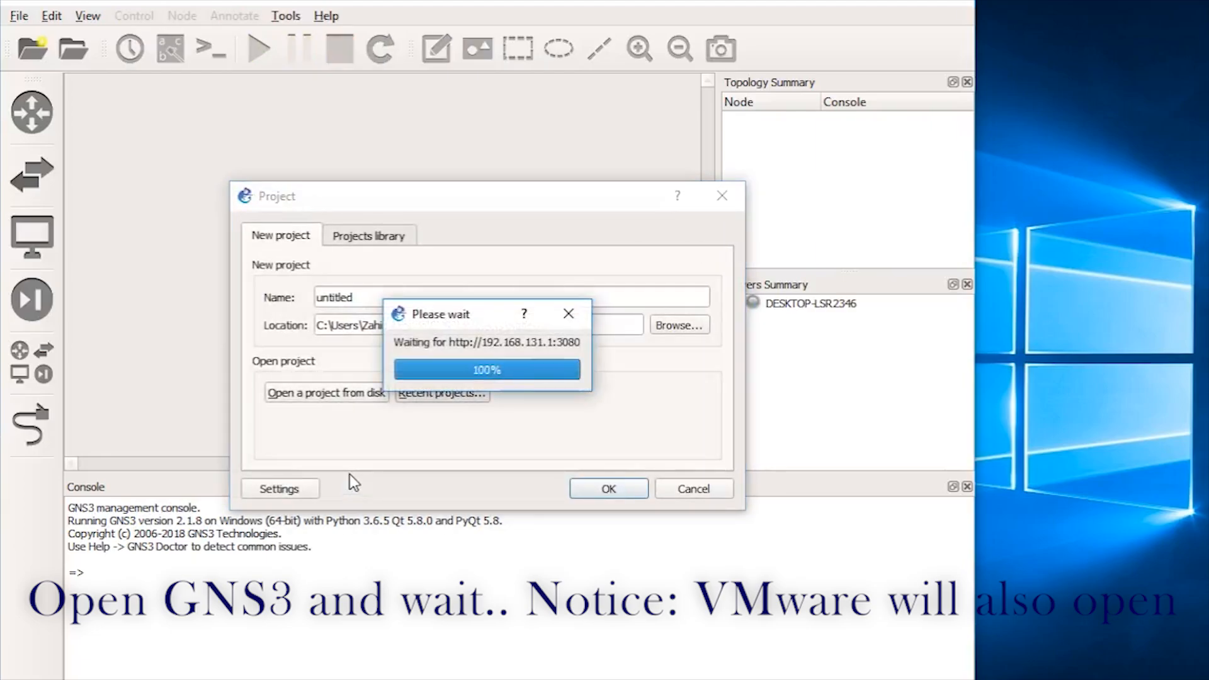
{"action": "left_click_drag", "start_coordinate": [399, 305], "coordinate": [221, 281]}
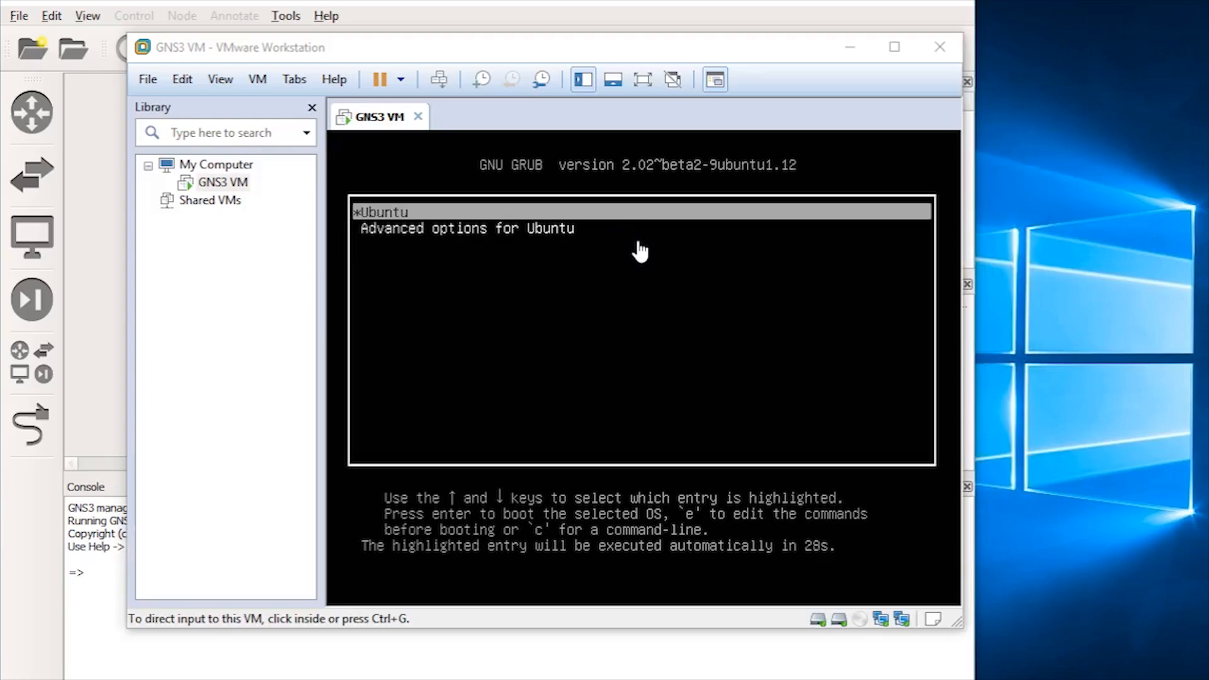
Step: Boot the GNS3 VM from GRUB until its info screen shows IP 192.168.131.128, then release input
{"action": "left_click", "coordinate": [640, 251]}
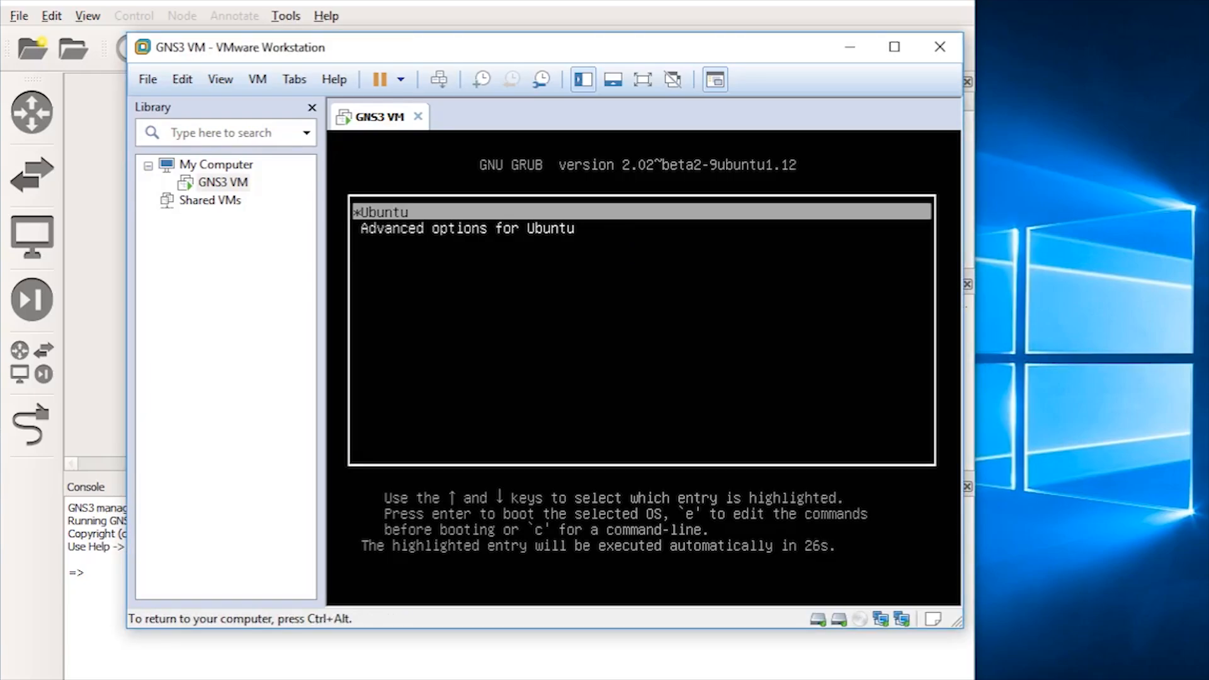
{"action": "key", "text": "Return"}
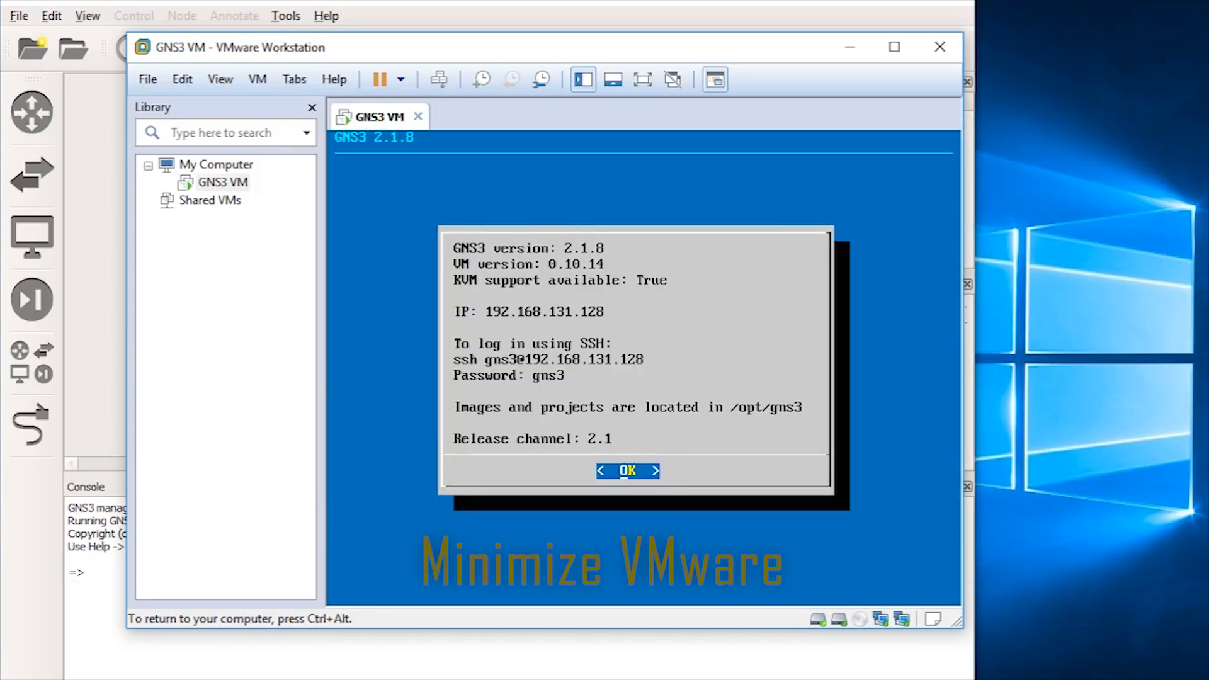
{"action": "key", "text": "ctrl+alt"}
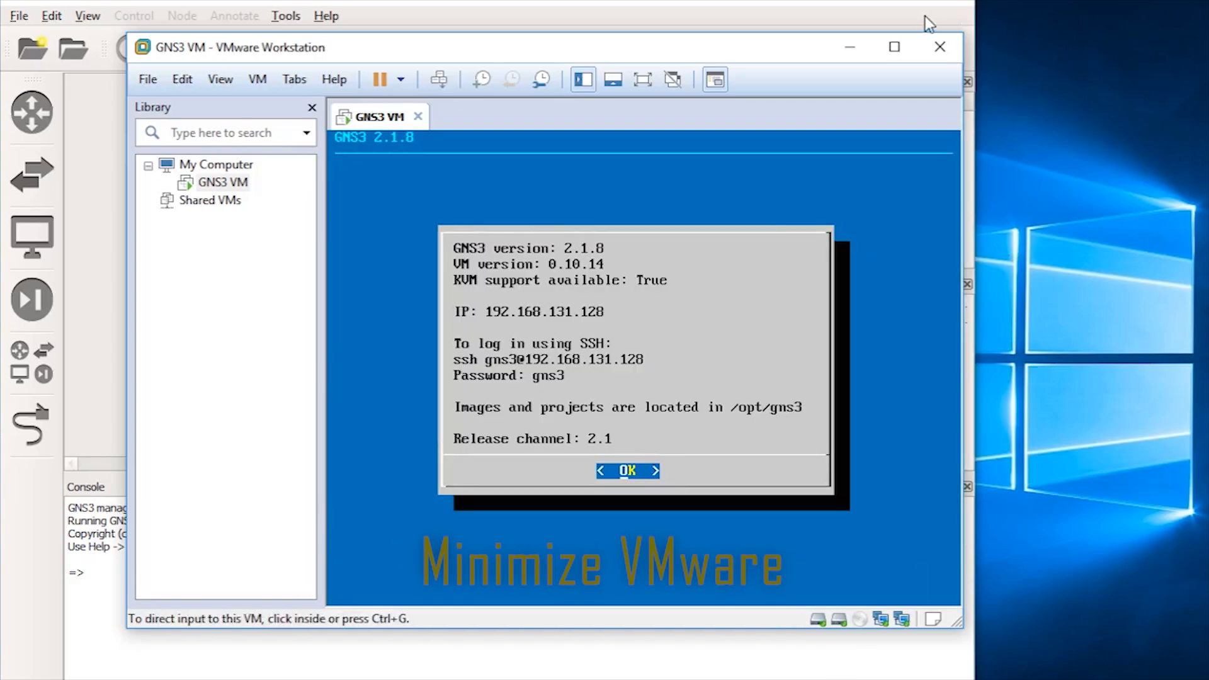
Step: Name the new project 'My First project' and create it
{"action": "left_click", "coordinate": [855, 56]}
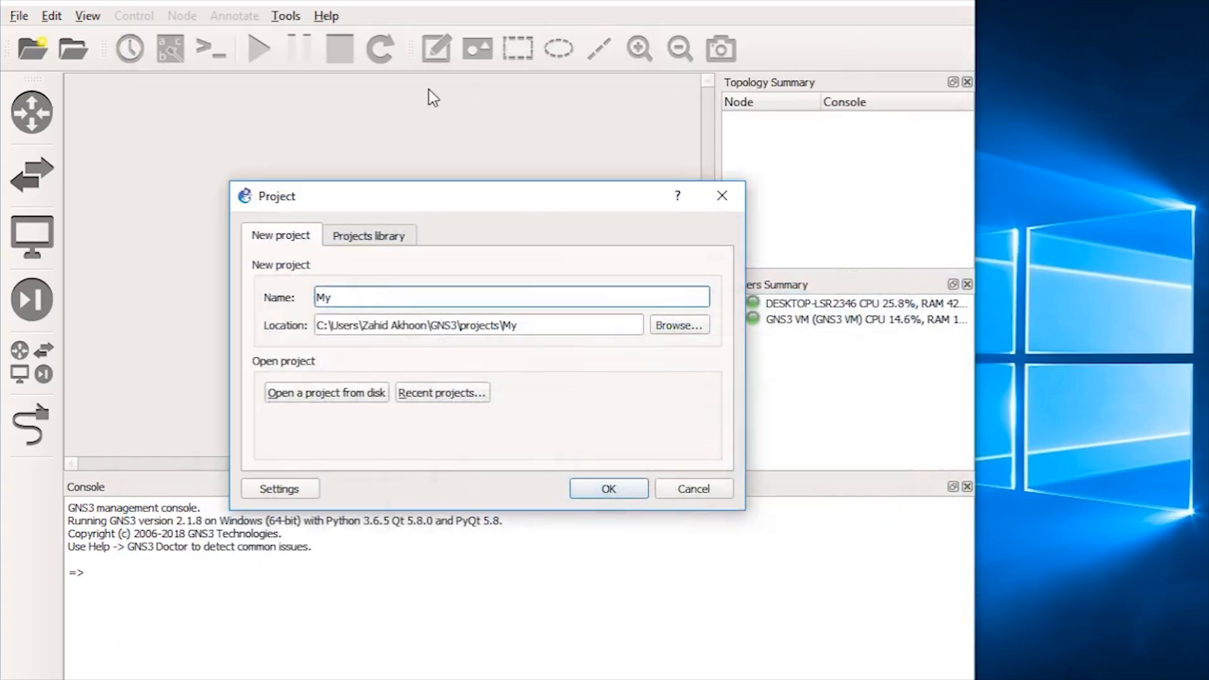
{"action": "left_click_drag", "start_coordinate": [366, 291], "coordinate": [224, 301]}
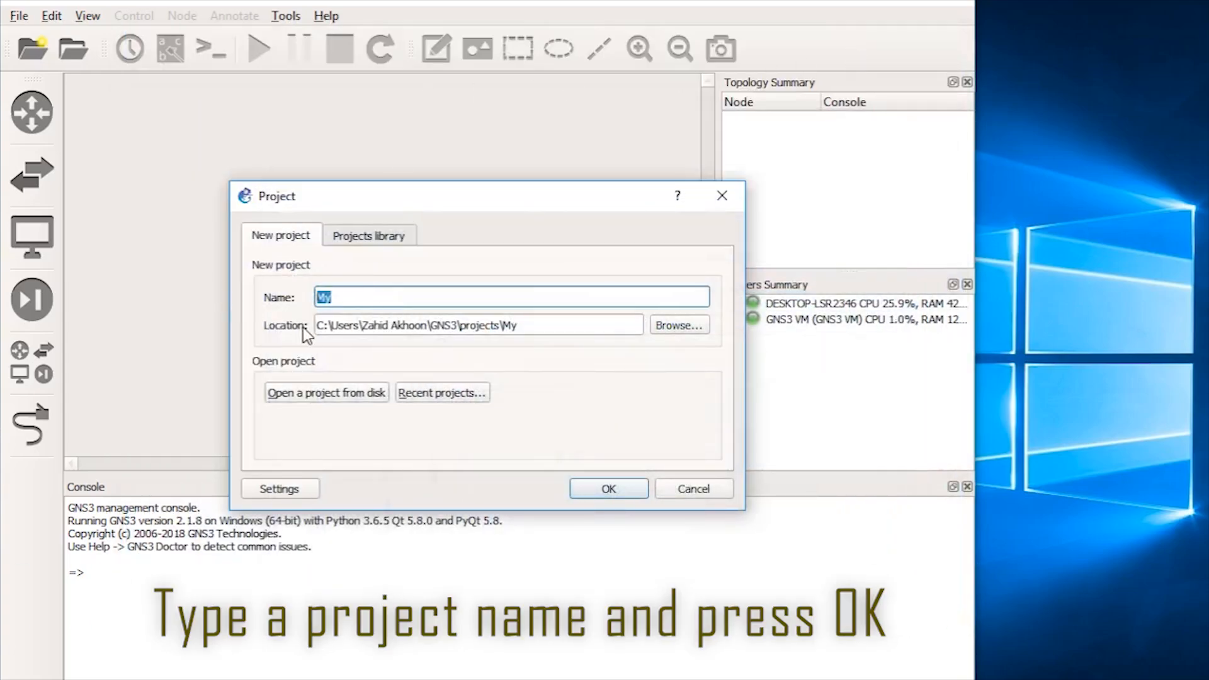
{"action": "key", "text": "ctrl+z"}
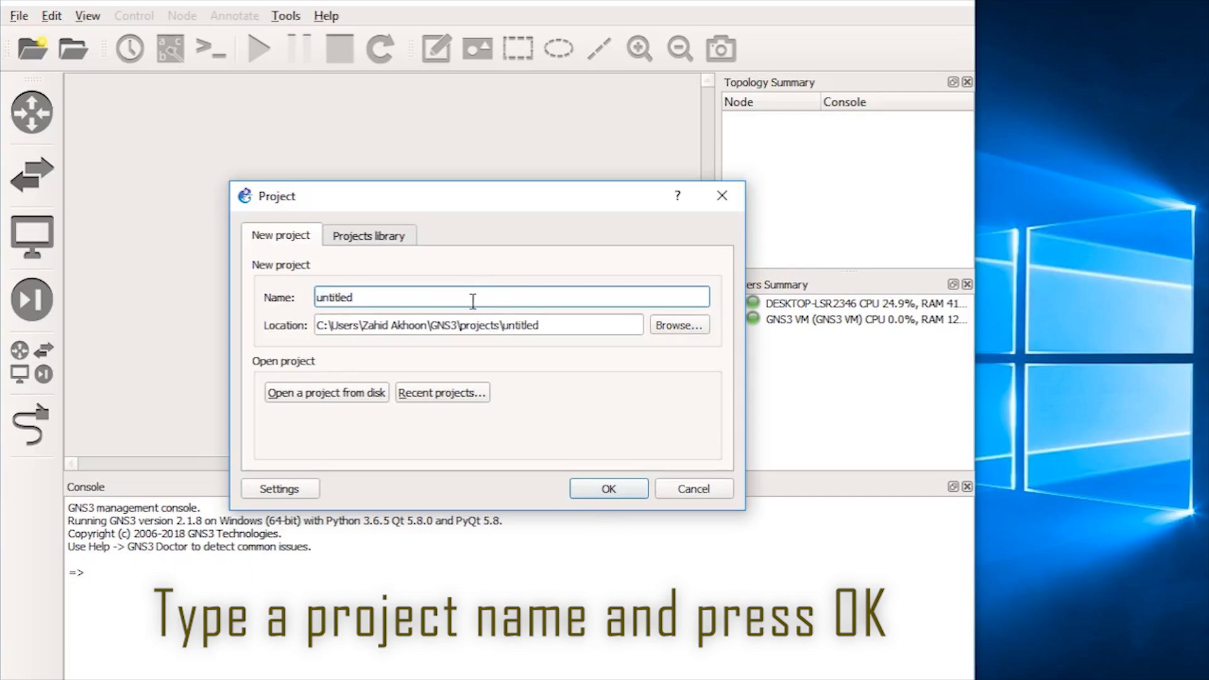
{"action": "type", "text": "M"}
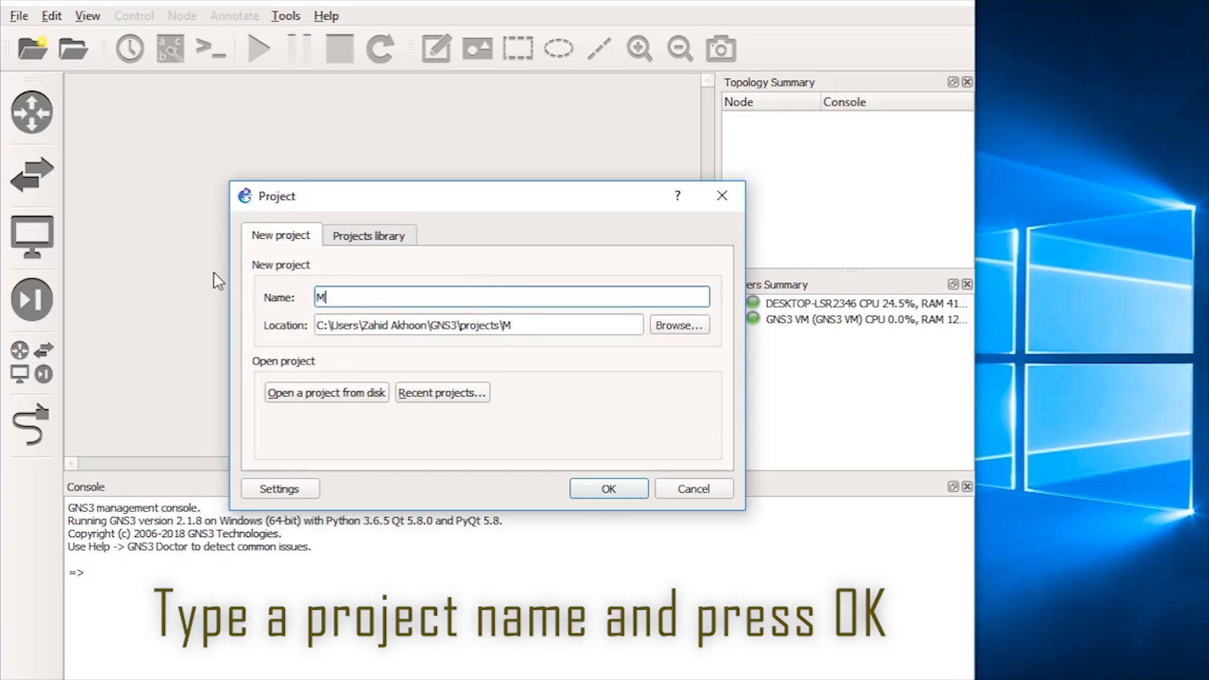
{"action": "type", "text": "y First project"}
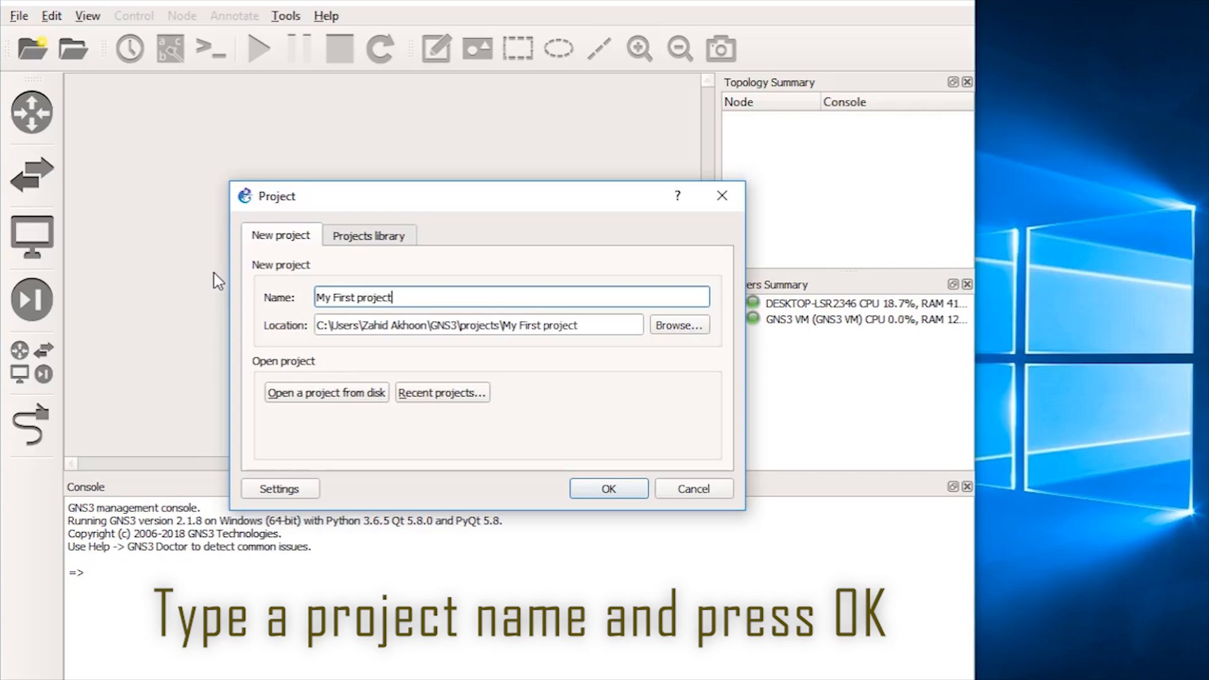
{"action": "key", "text": "Return"}
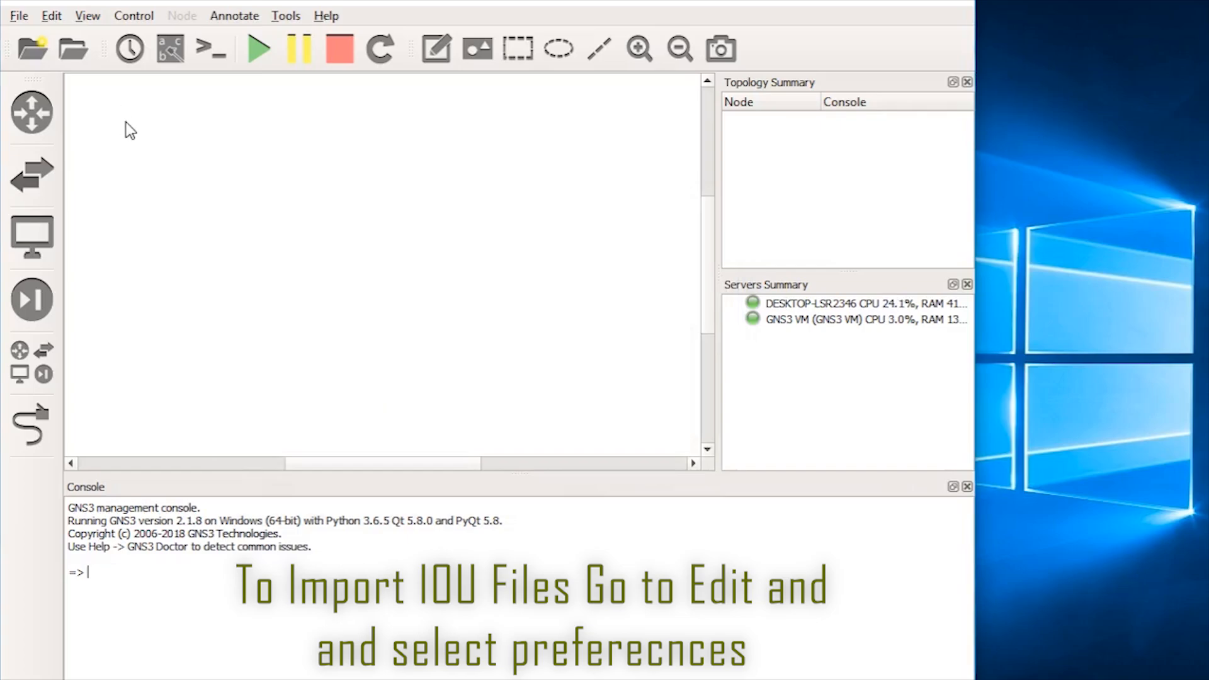
Step: Start a new IOU device template from Preferences > IOU Devices
{"action": "left_click", "coordinate": [49, 17]}
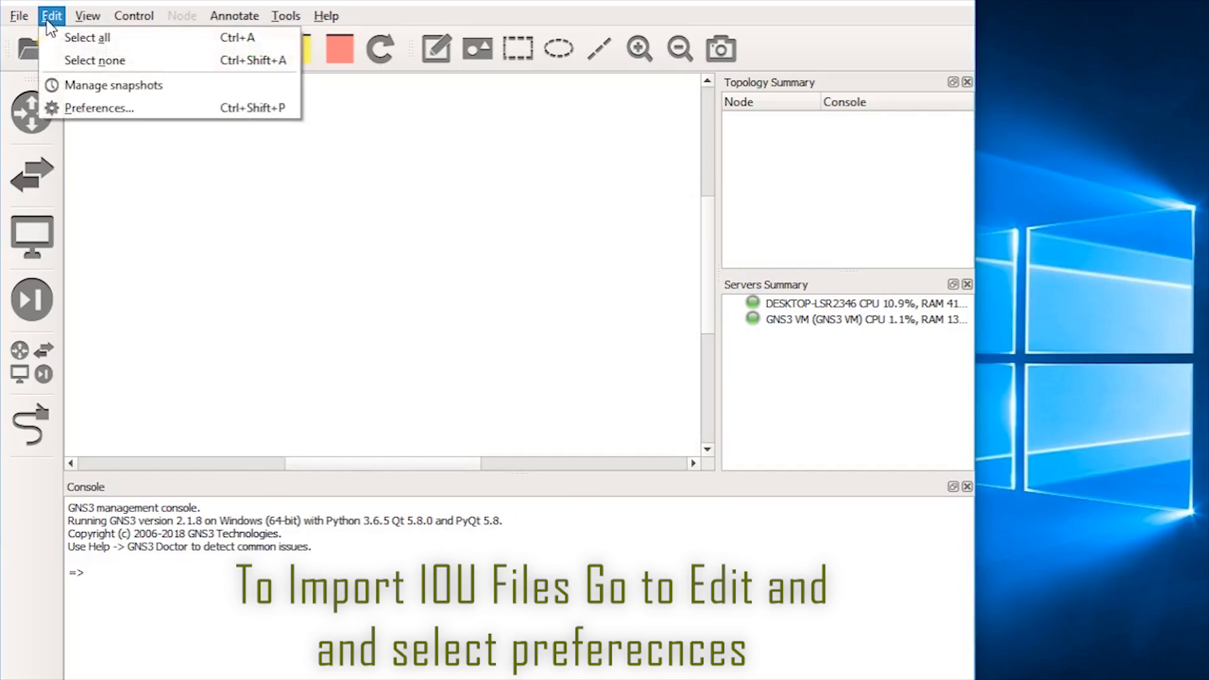
{"action": "left_click", "coordinate": [94, 108]}
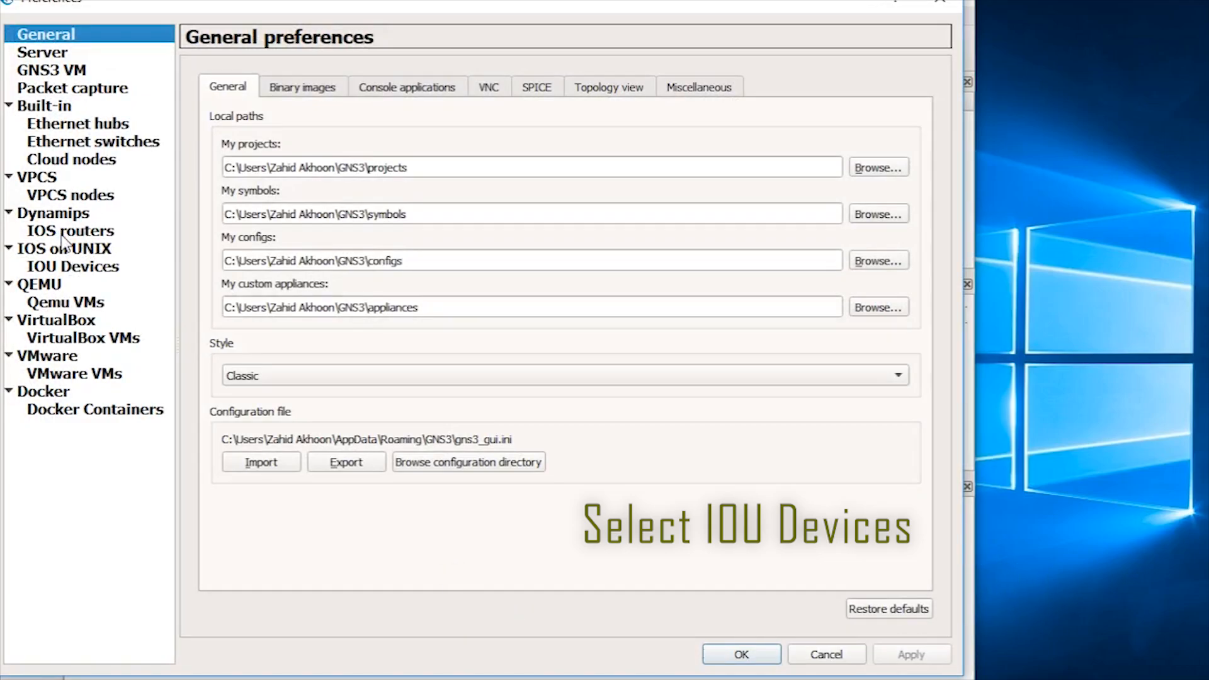
{"action": "left_click", "coordinate": [70, 266]}
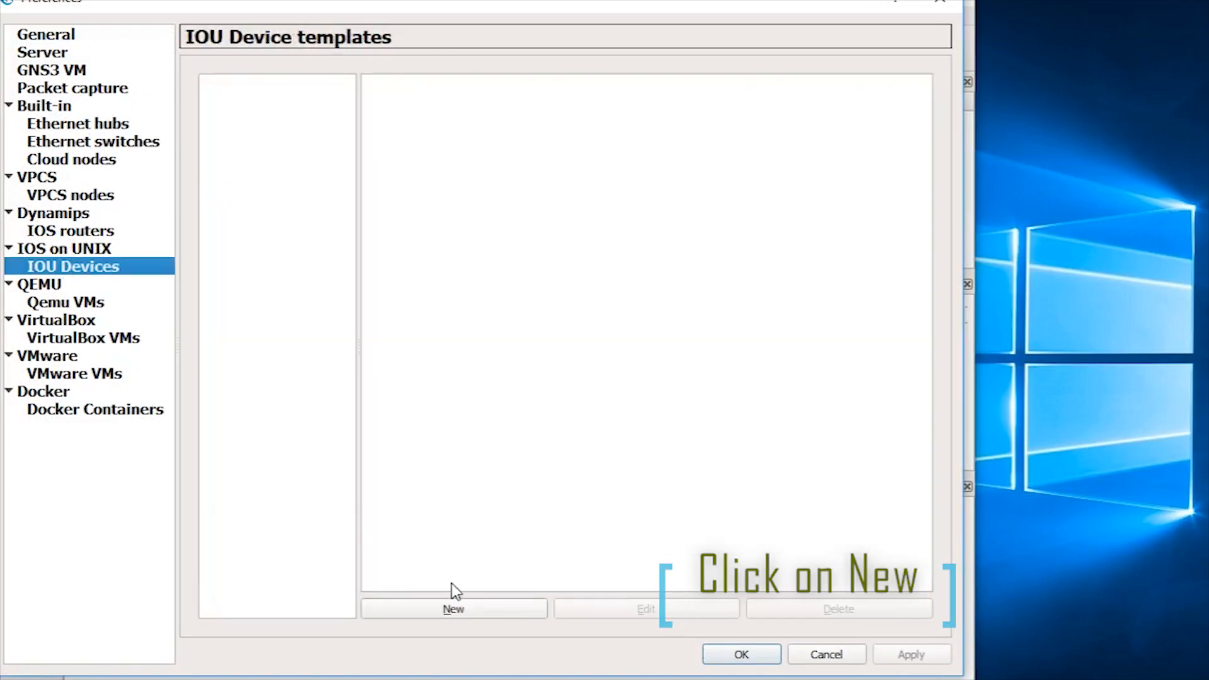
{"action": "left_click", "coordinate": [454, 610]}
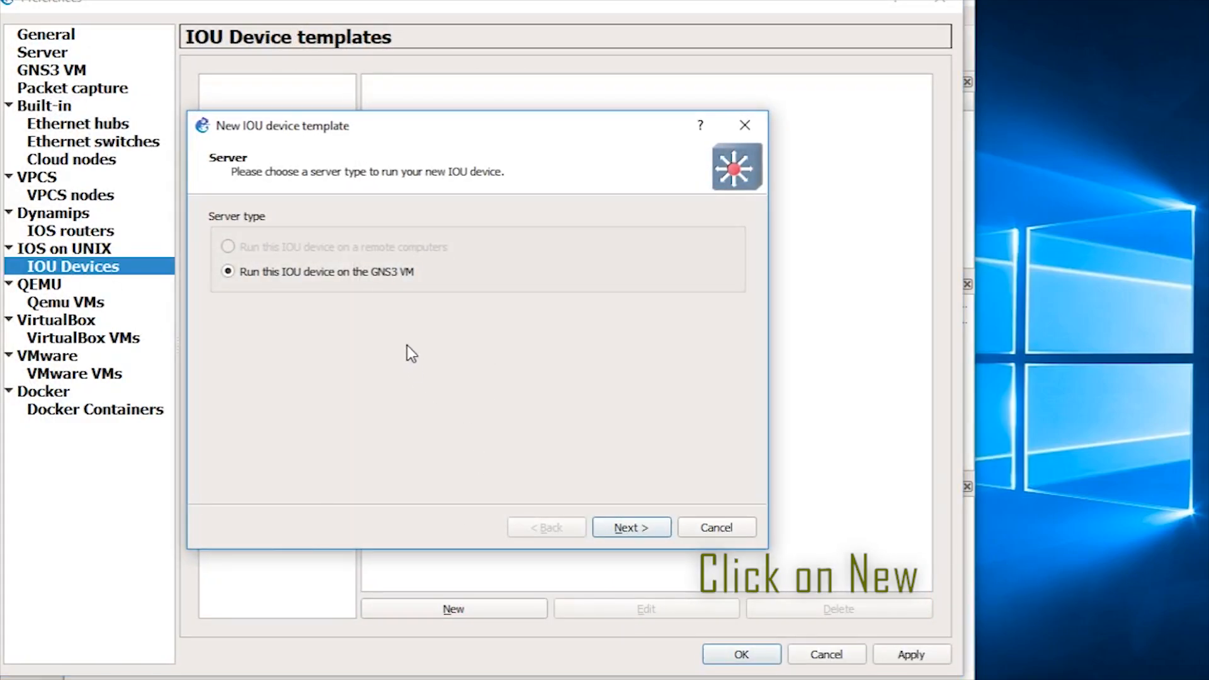
{"action": "left_click", "coordinate": [613, 526]}
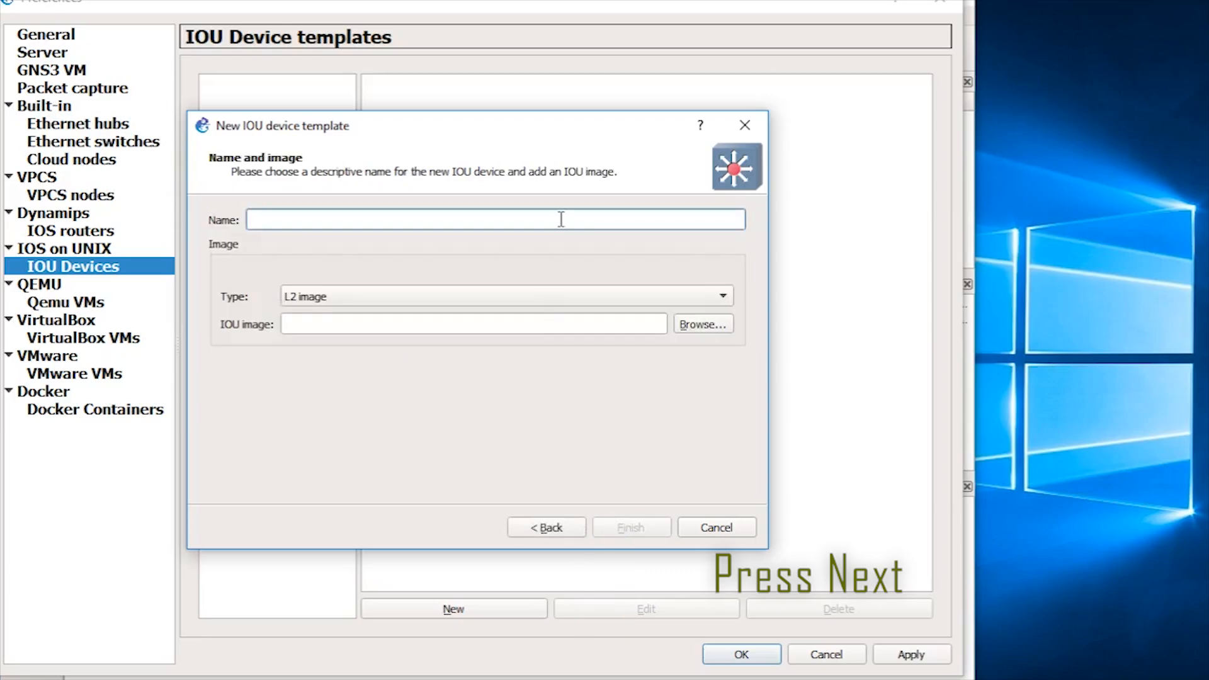
Step: Use the IOU L2 for GNS3 .bin image from the GNS3 installion folder and name the template Switch
{"action": "left_click", "coordinate": [693, 329]}
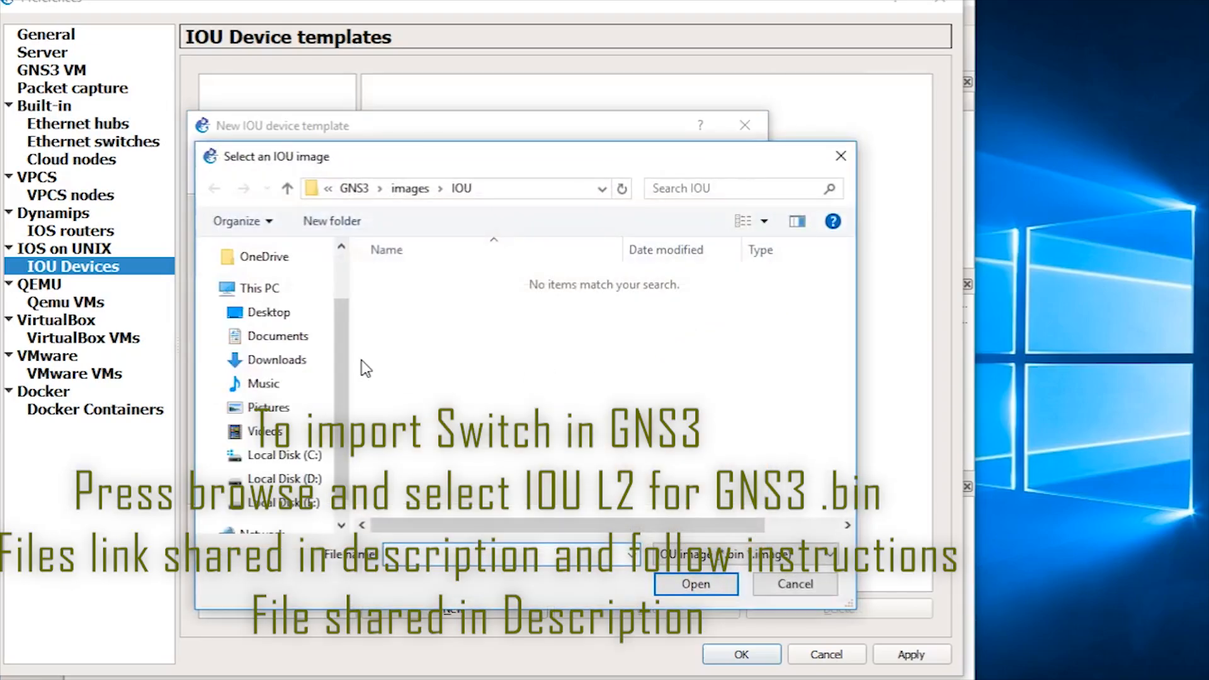
{"action": "left_click", "coordinate": [269, 312]}
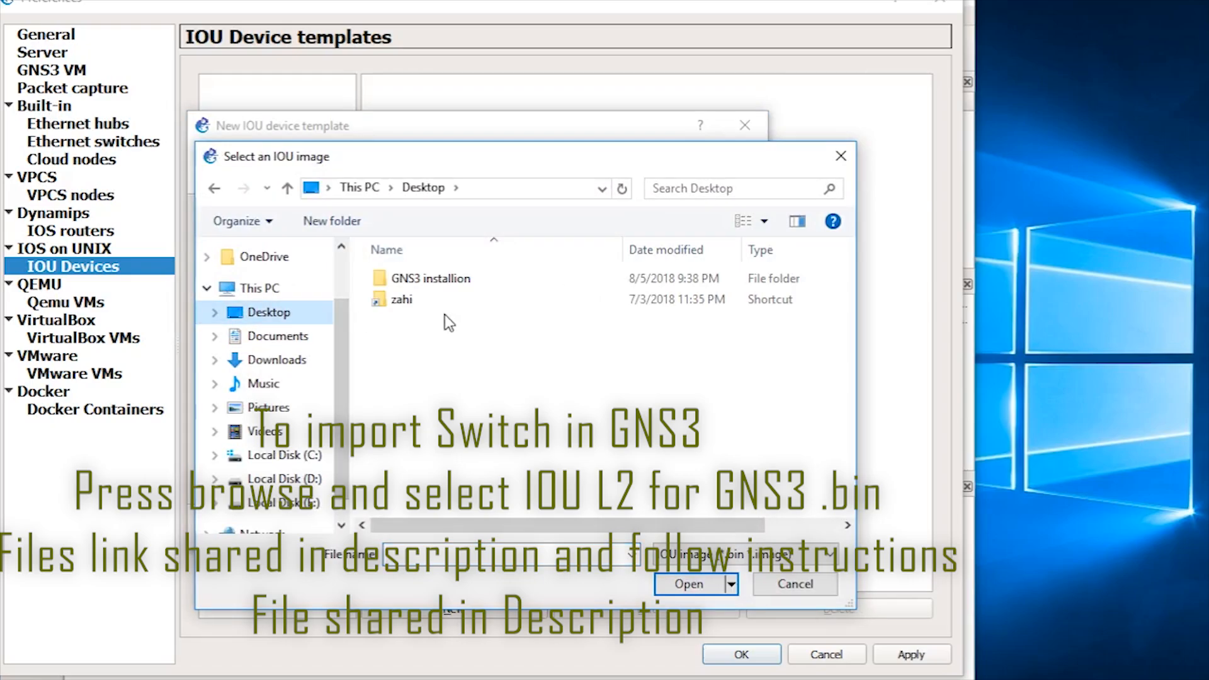
{"action": "double_click", "coordinate": [430, 283]}
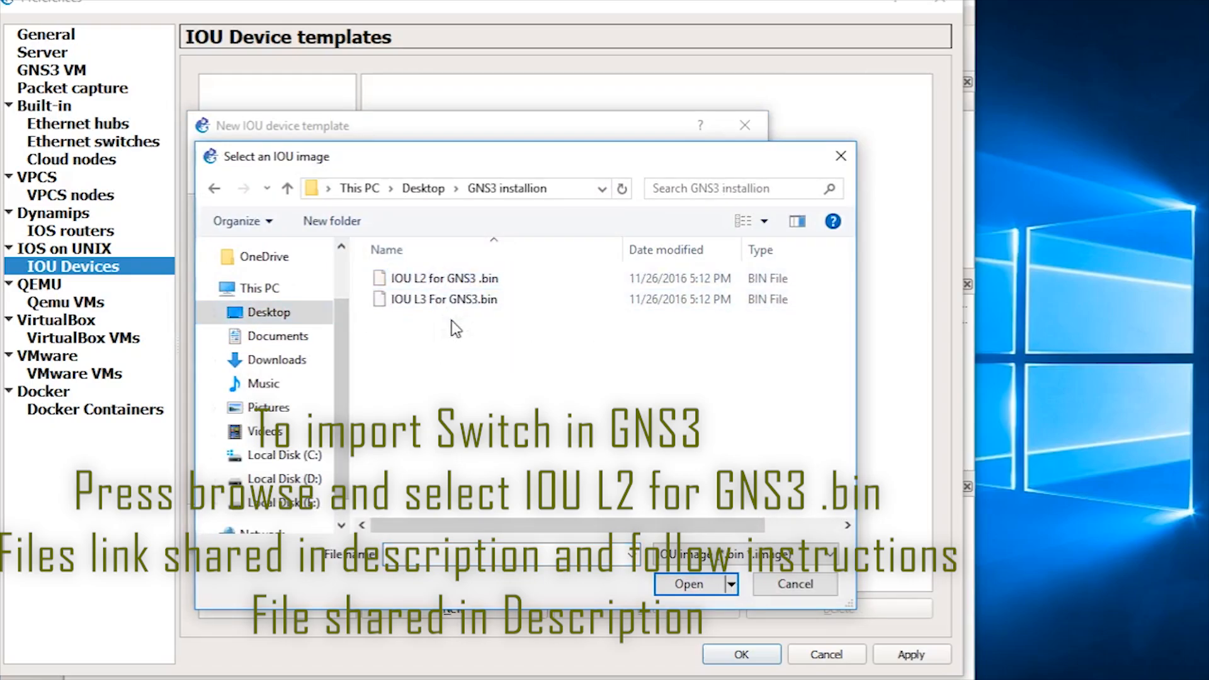
{"action": "double_click", "coordinate": [426, 281]}
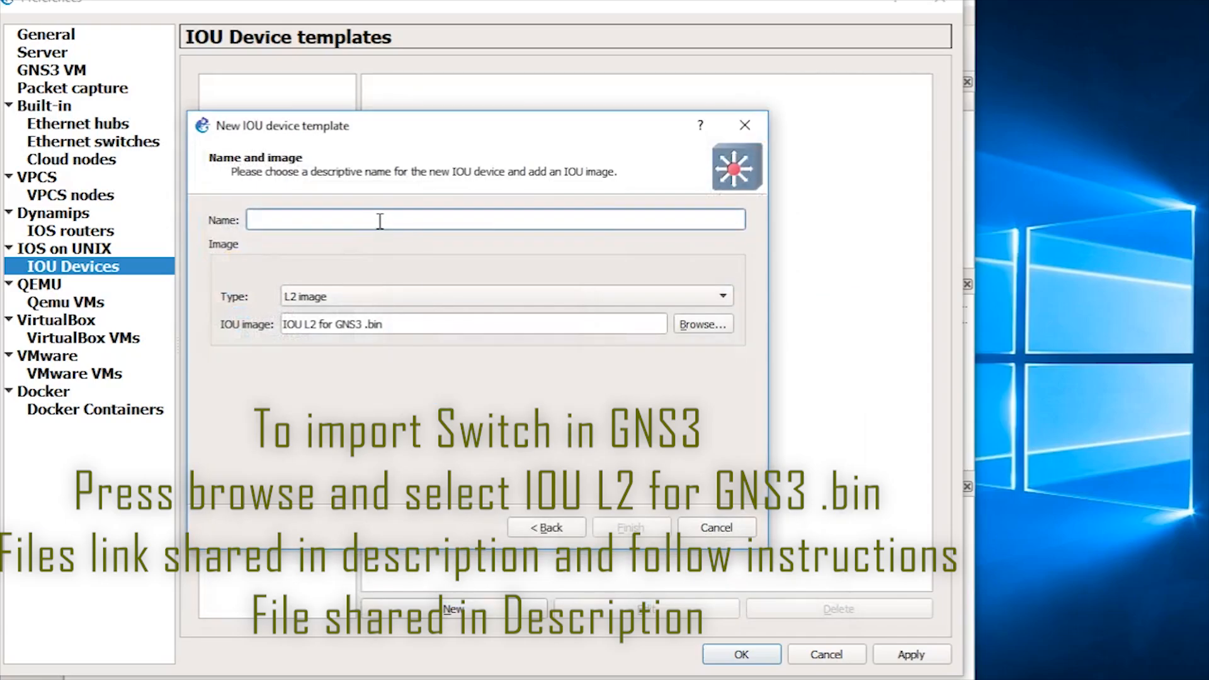
{"action": "type", "text": "S"}
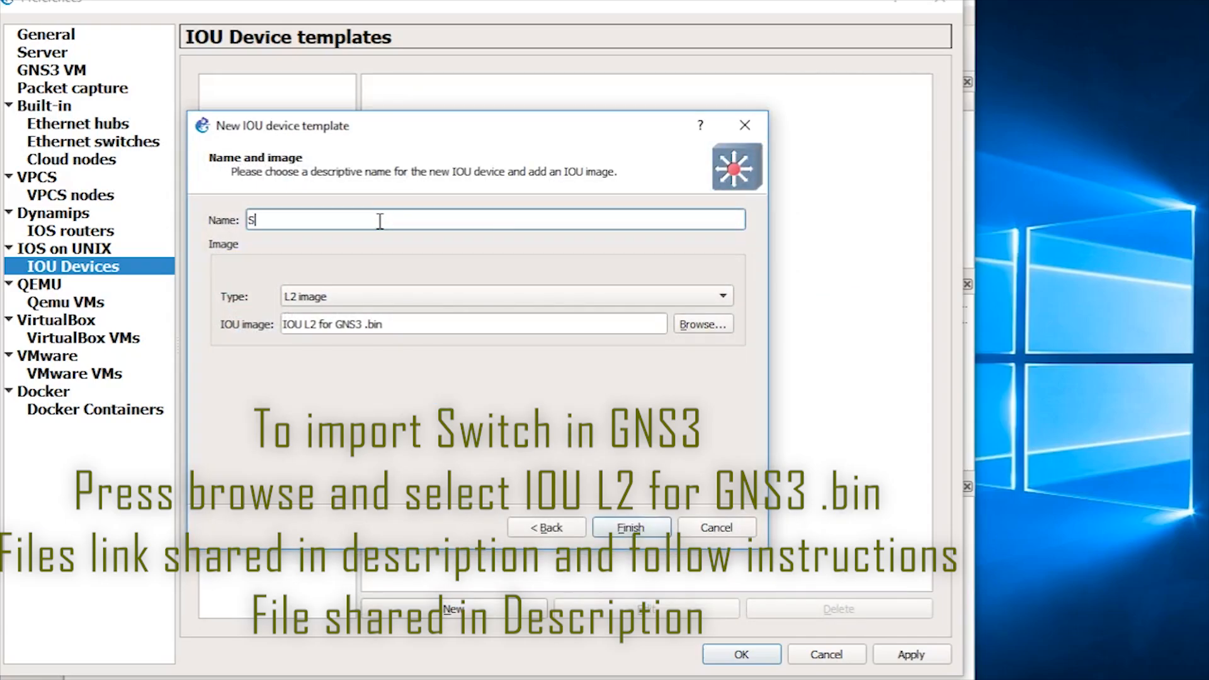
{"action": "type", "text": "witc"}
{"action": "key", "text": "BackSpace"}
{"action": "key", "text": "BackSpace"}
{"action": "key", "text": "BackSpace"}
{"action": "key", "text": "BackSpace"}
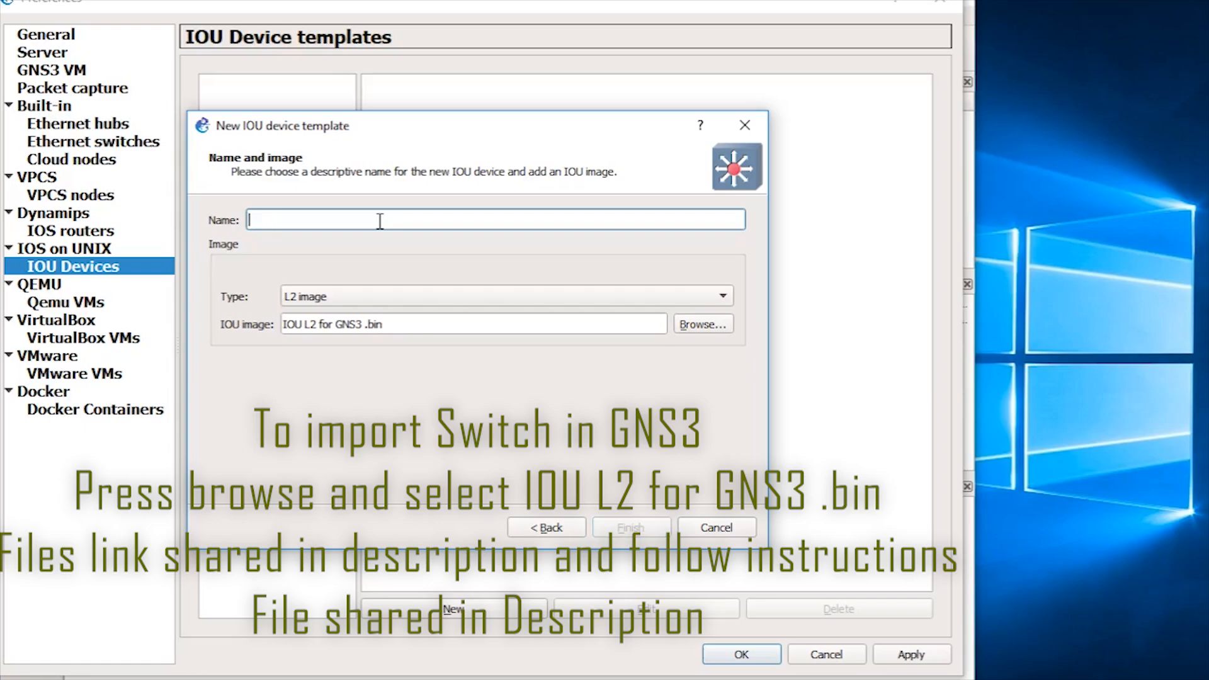
{"action": "type", "text": "Switch"}
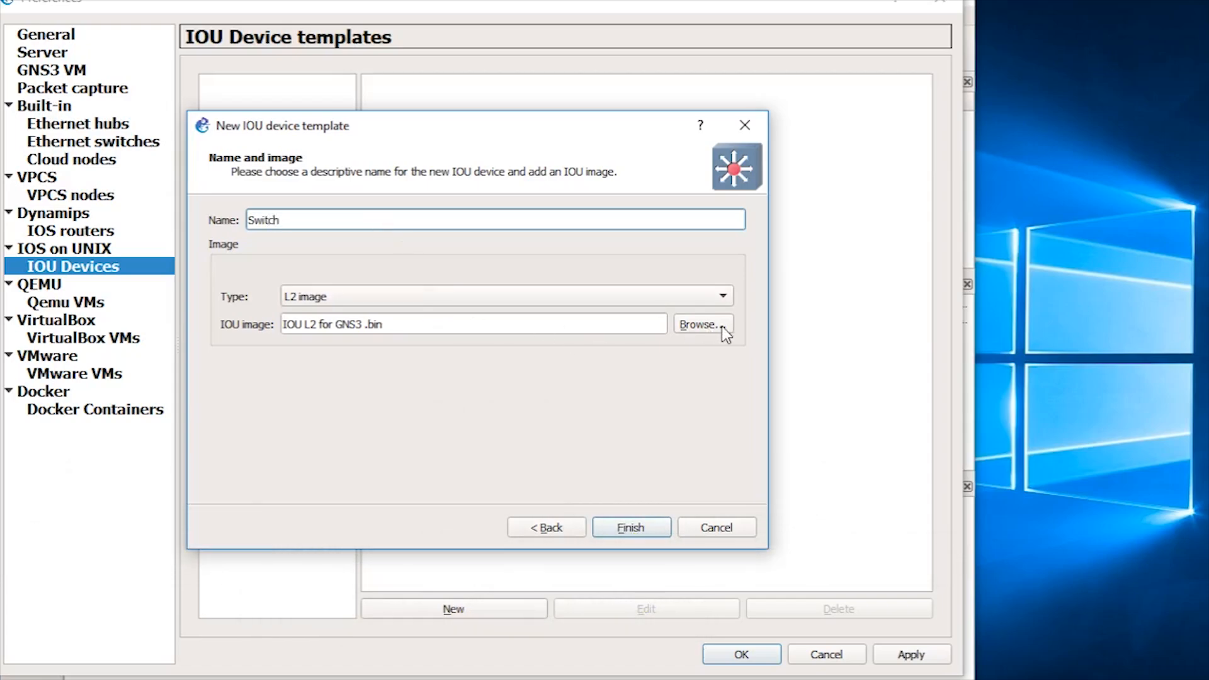
{"action": "left_click", "coordinate": [633, 530]}
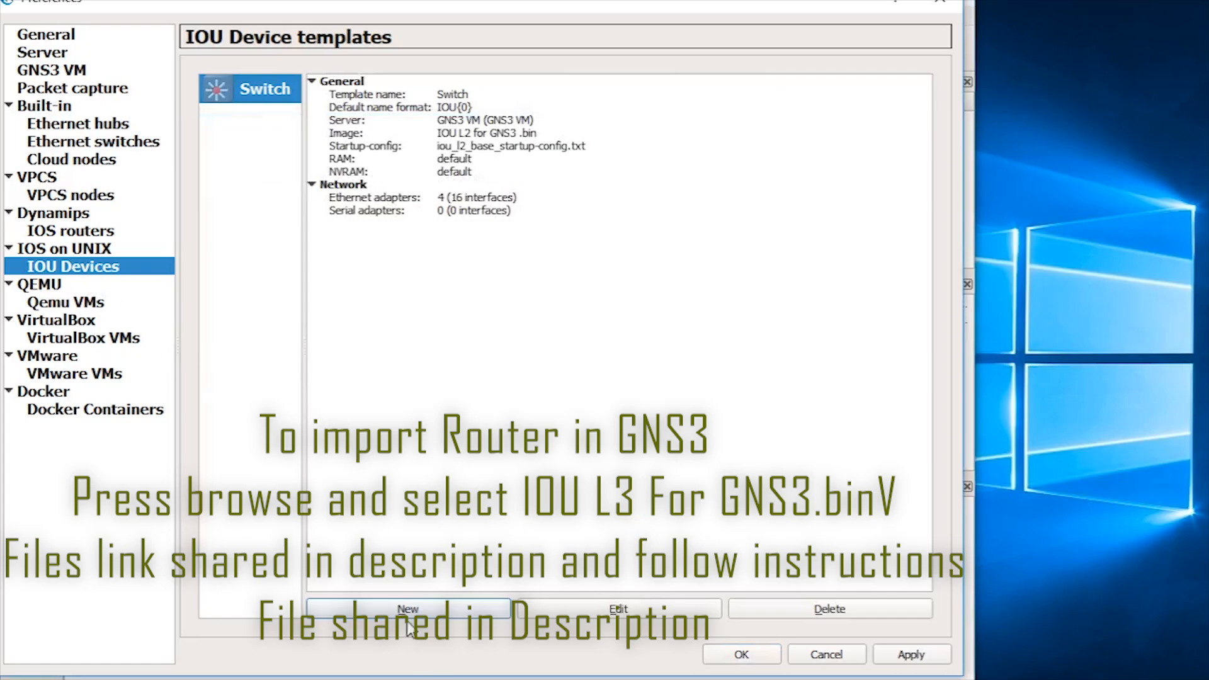
Step: Create a new IOU template named Router using the IOU L3 For GNS3.bin image
{"action": "left_click", "coordinate": [441, 610]}
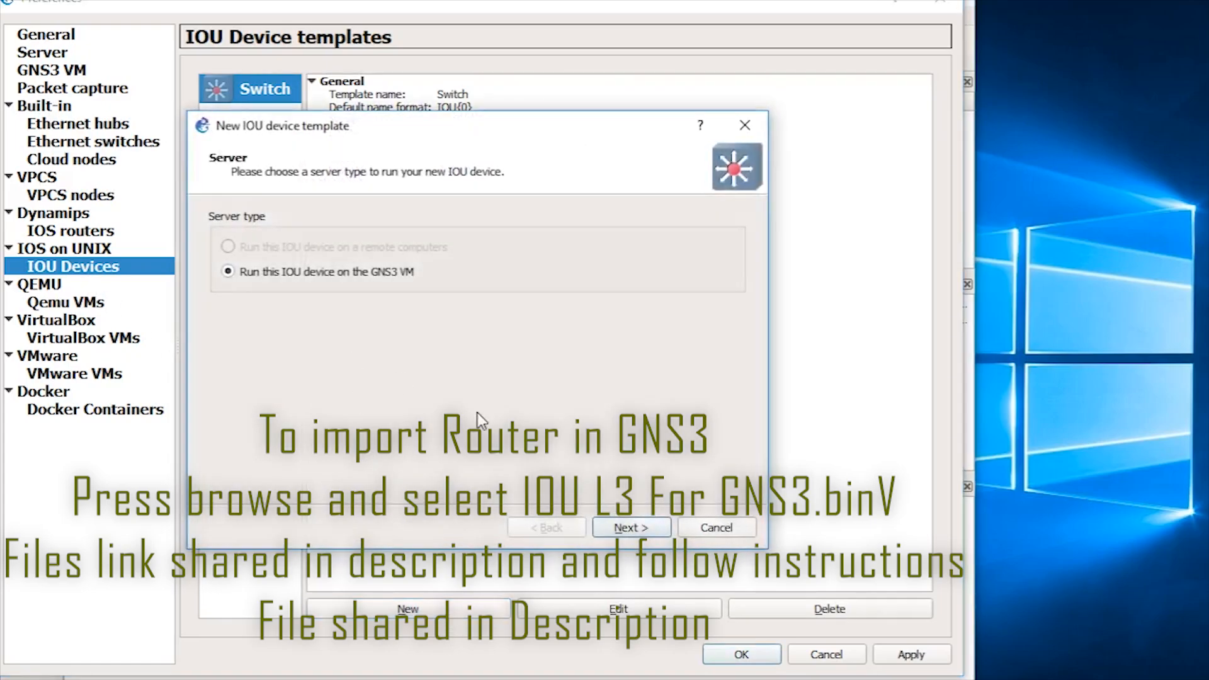
{"action": "left_click", "coordinate": [655, 529]}
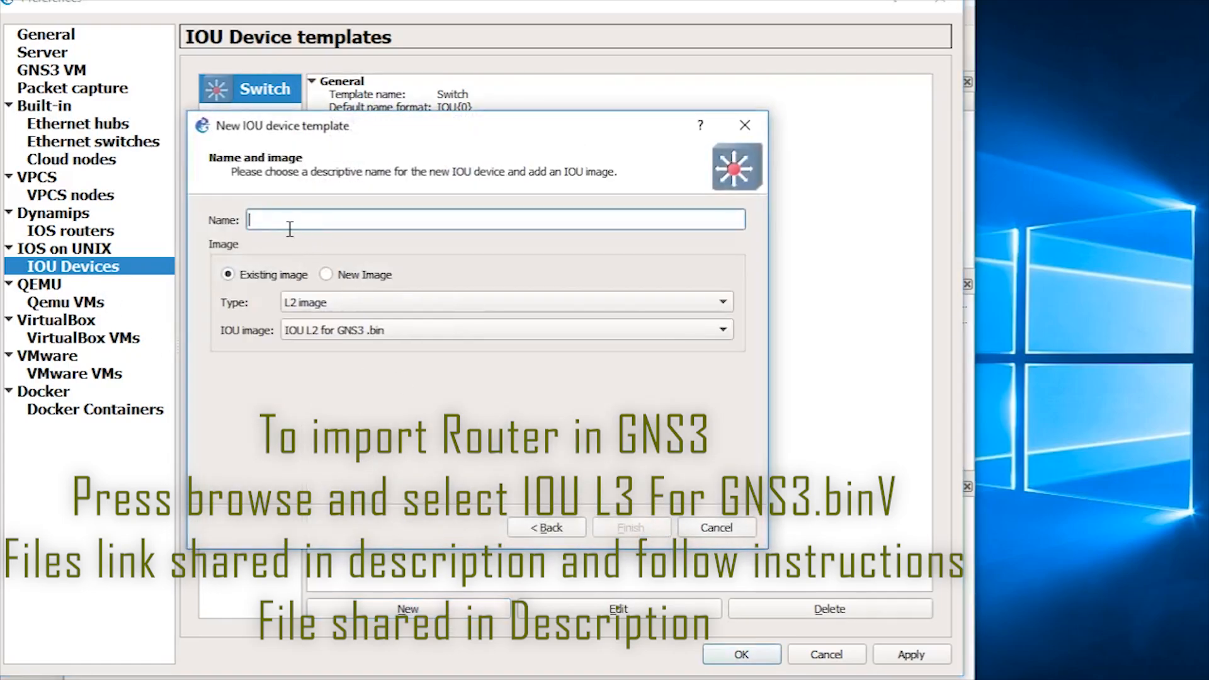
{"action": "left_click", "coordinate": [377, 275]}
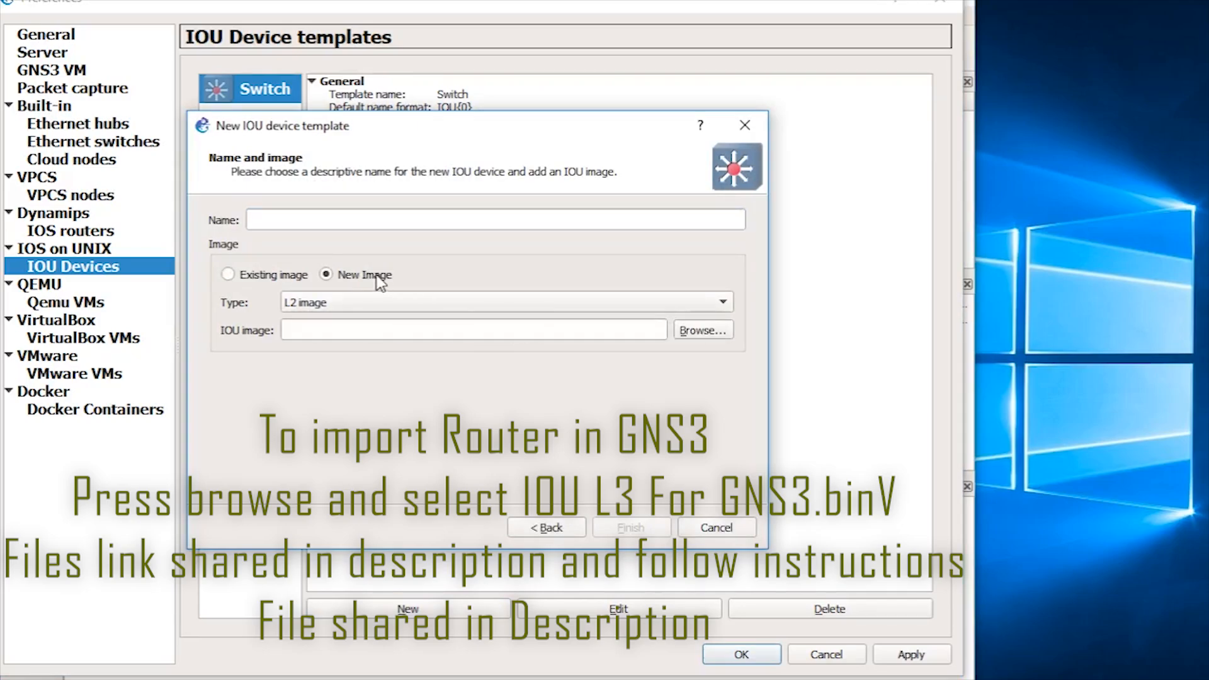
{"action": "left_click", "coordinate": [701, 330]}
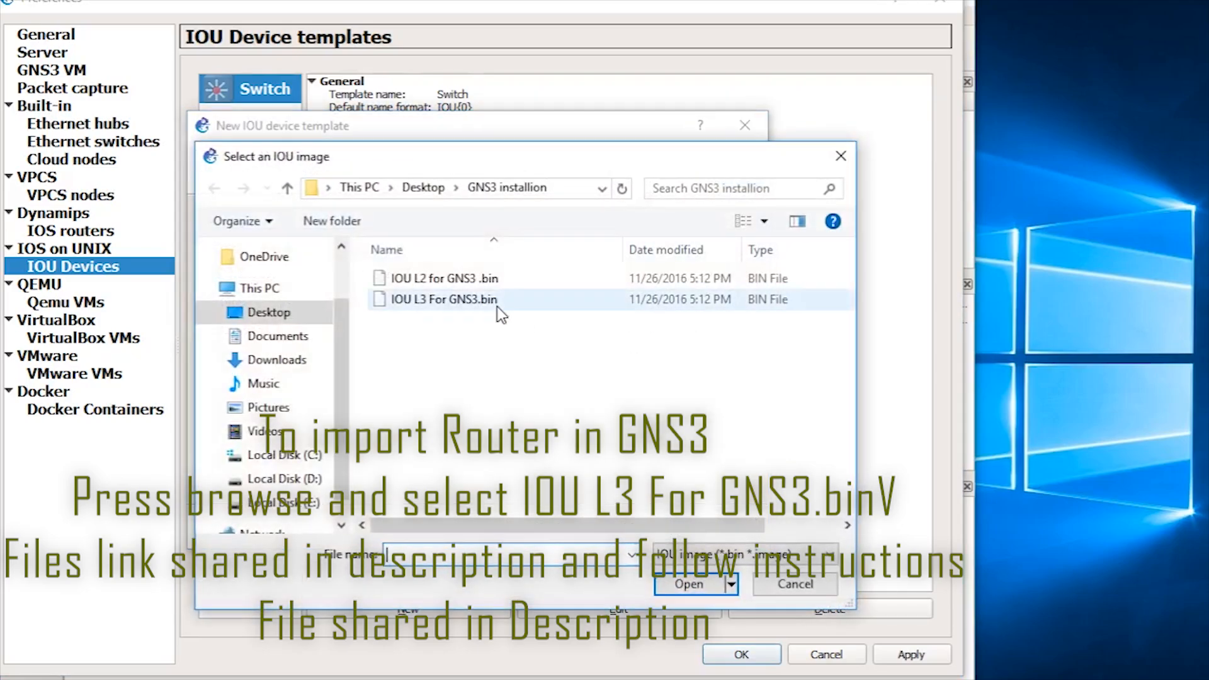
{"action": "double_click", "coordinate": [453, 302]}
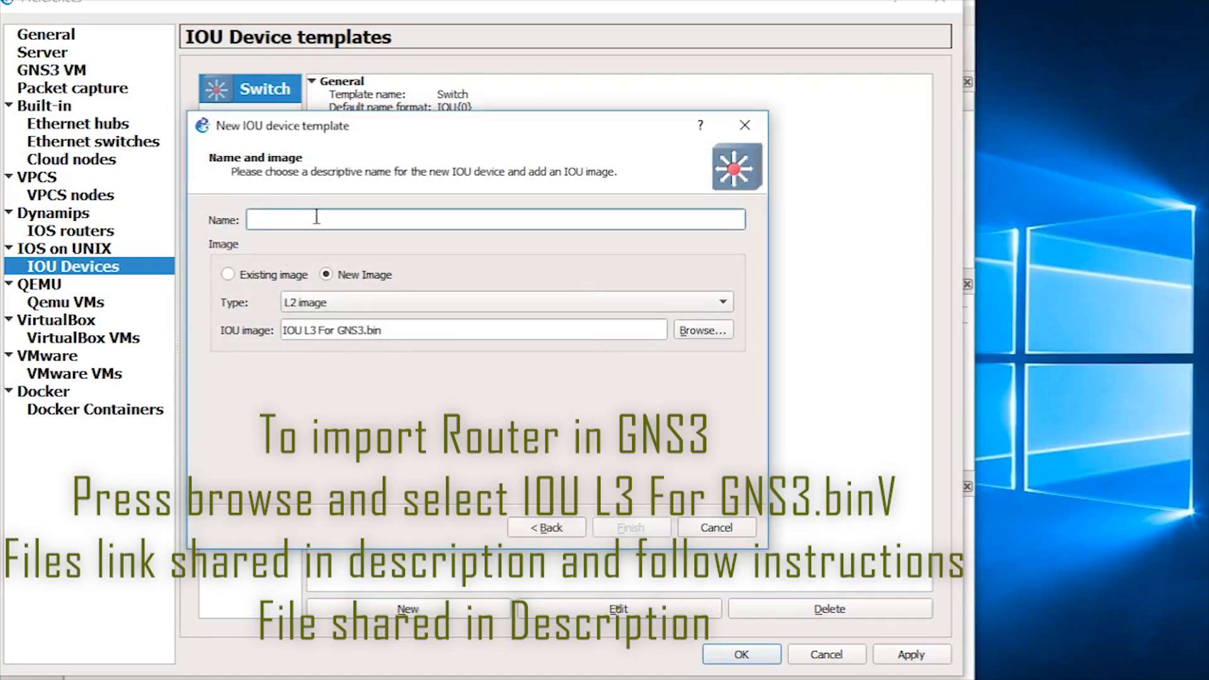
{"action": "type", "text": "Router"}
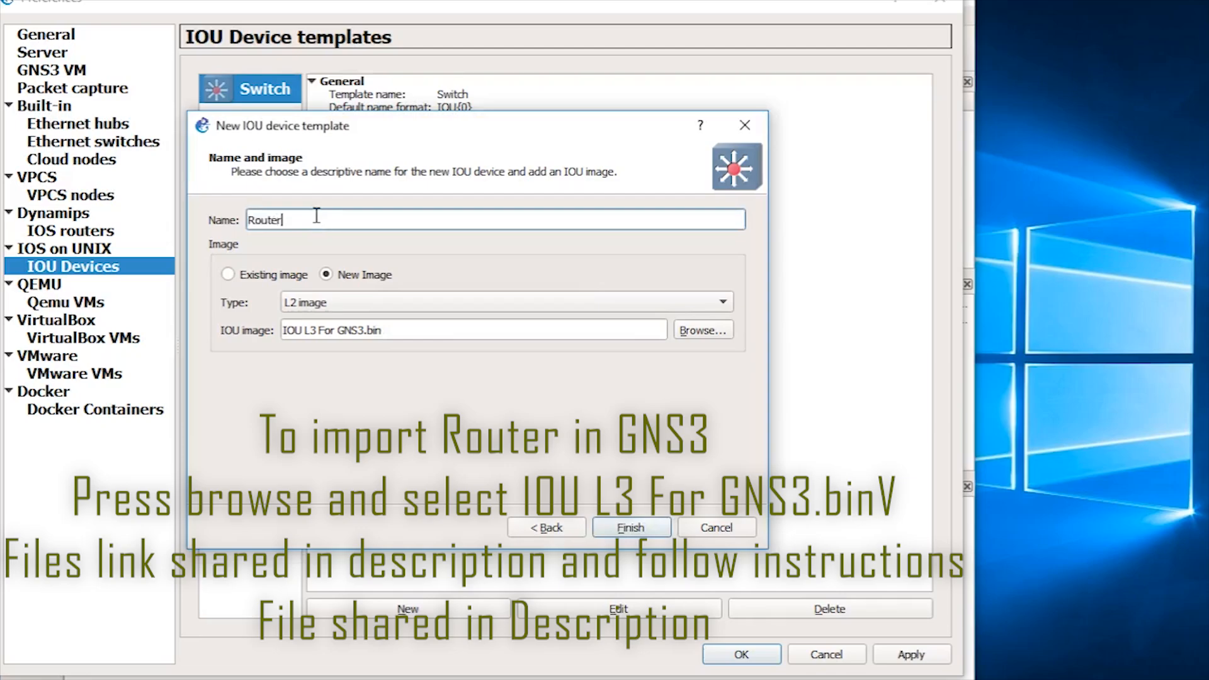
{"action": "left_click", "coordinate": [638, 529]}
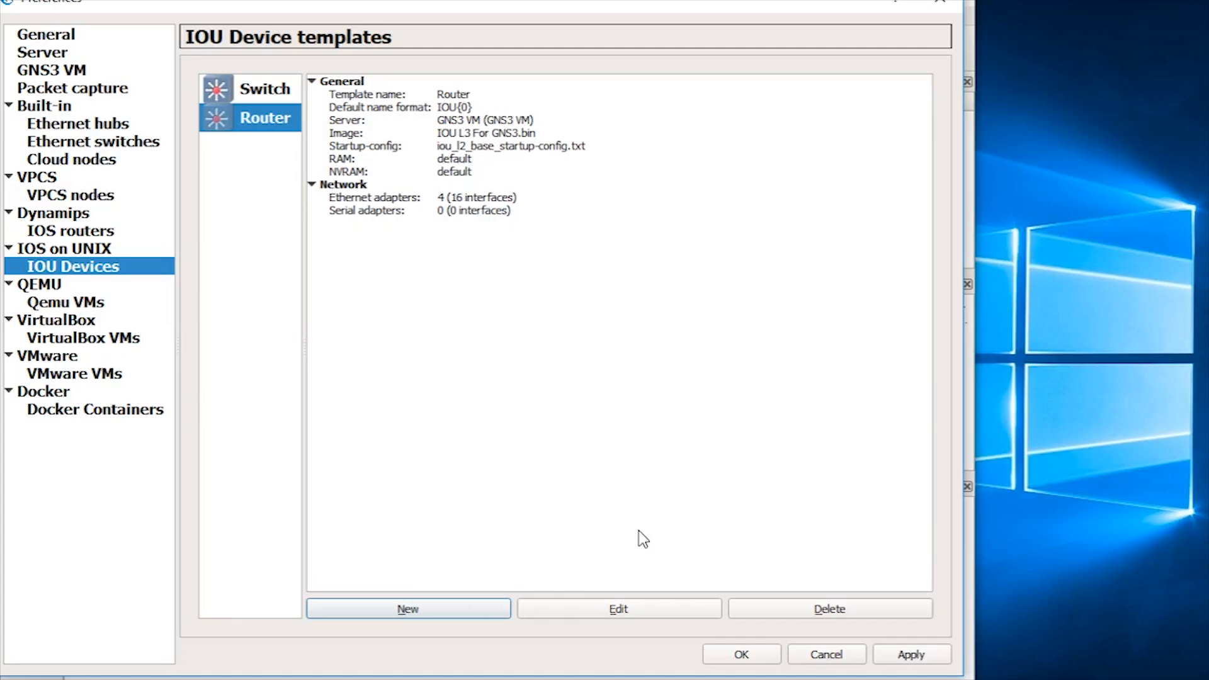
Step: Change the Switch template's default name format from IOU{0} to SW{0}
{"action": "left_click", "coordinate": [271, 93]}
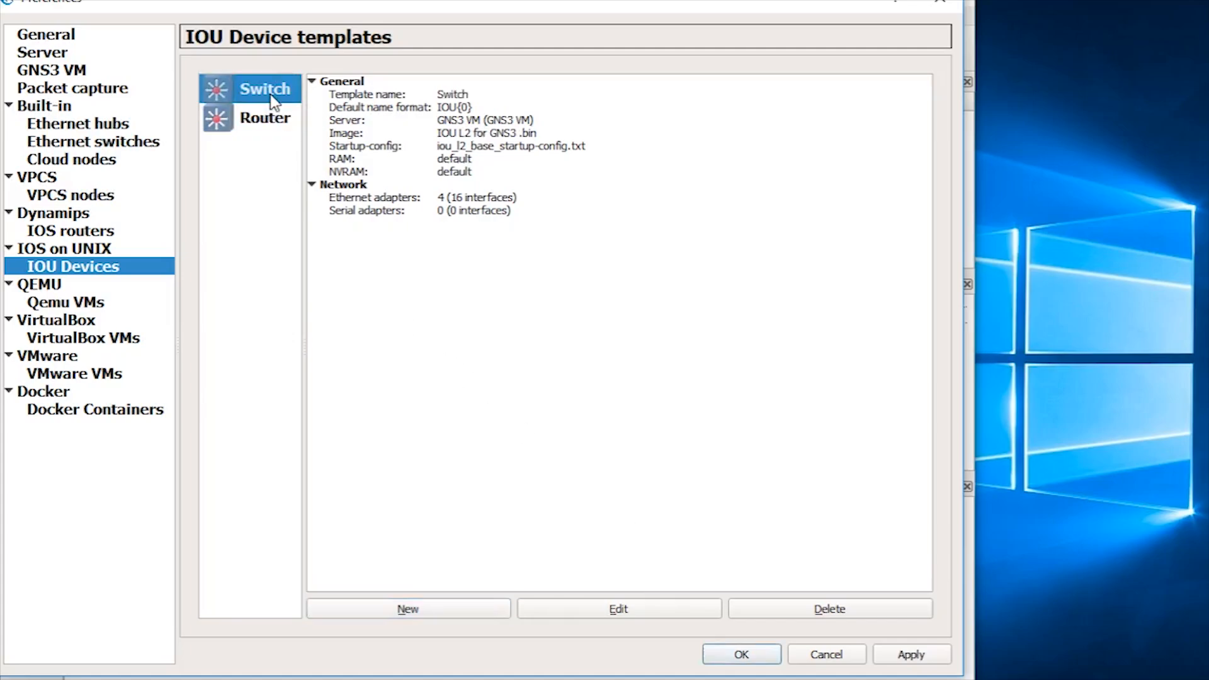
{"action": "left_click", "coordinate": [603, 618]}
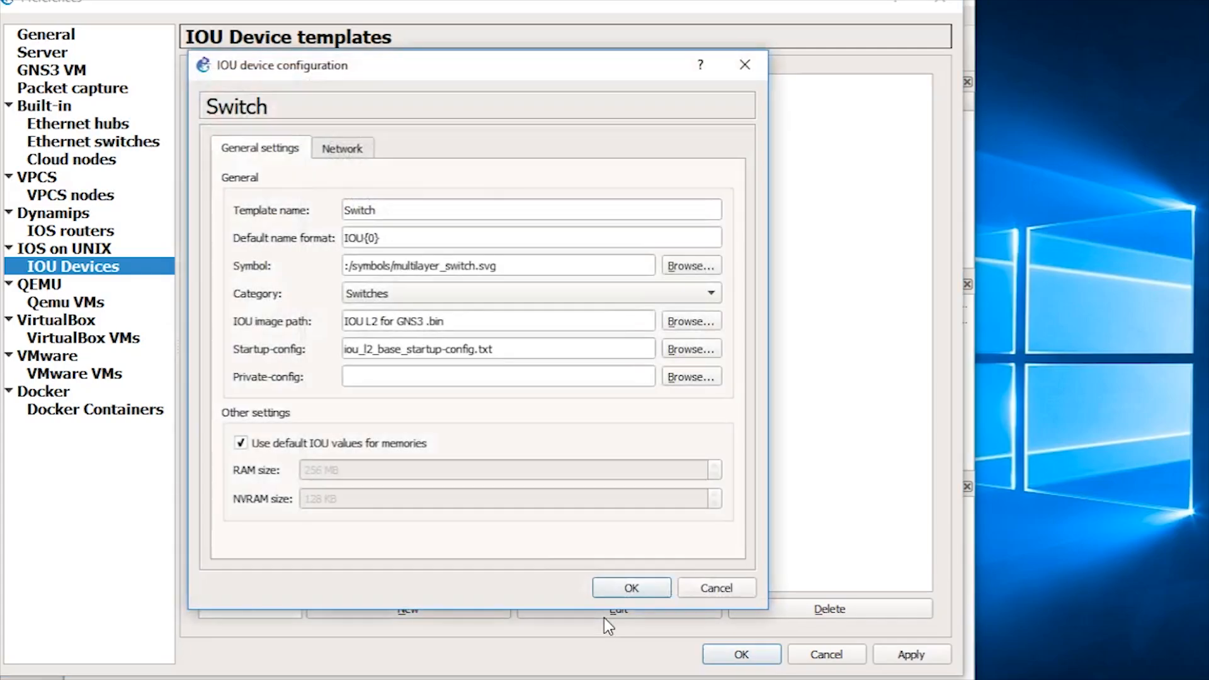
{"action": "left_click", "coordinate": [363, 236]}
{"action": "left_click_drag", "start_coordinate": [364, 236], "coordinate": [289, 243]}
{"action": "type", "text": "SW"}
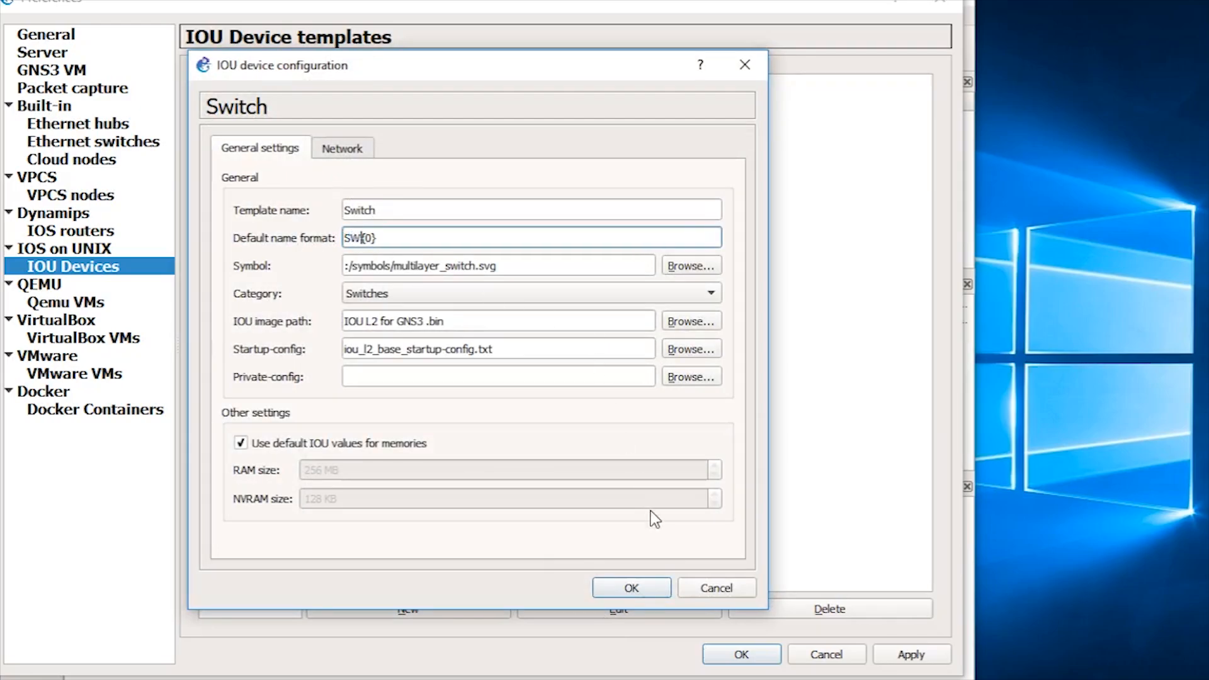
{"action": "left_click", "coordinate": [632, 589]}
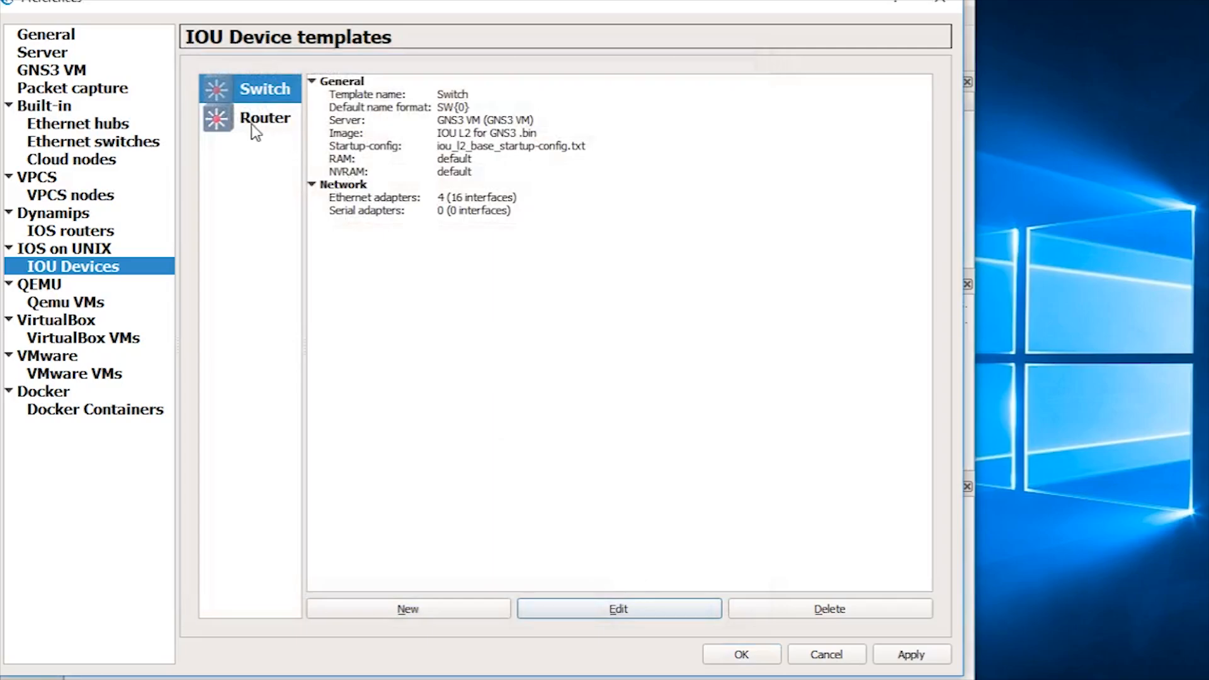
Step: Change the Router template's default name format to R{0} and close Preferences
{"action": "left_click", "coordinate": [252, 124]}
{"action": "left_click", "coordinate": [597, 608]}
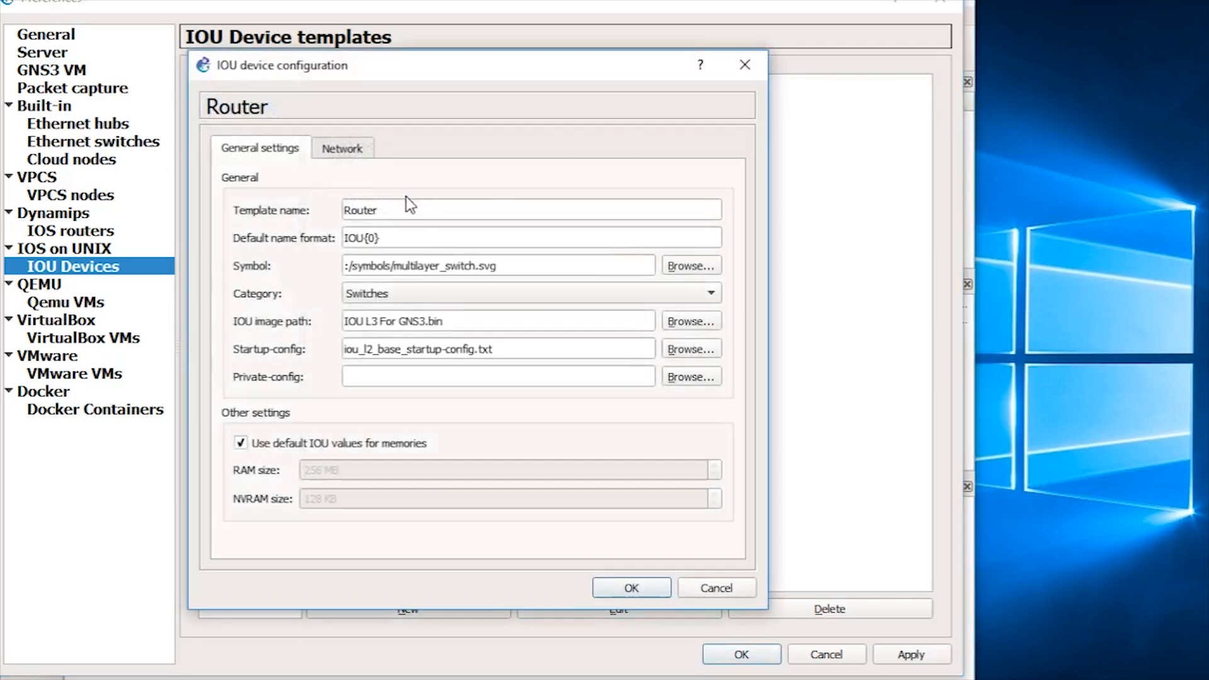
{"action": "double_click", "coordinate": [365, 238]}
{"action": "left_click", "coordinate": [366, 238]}
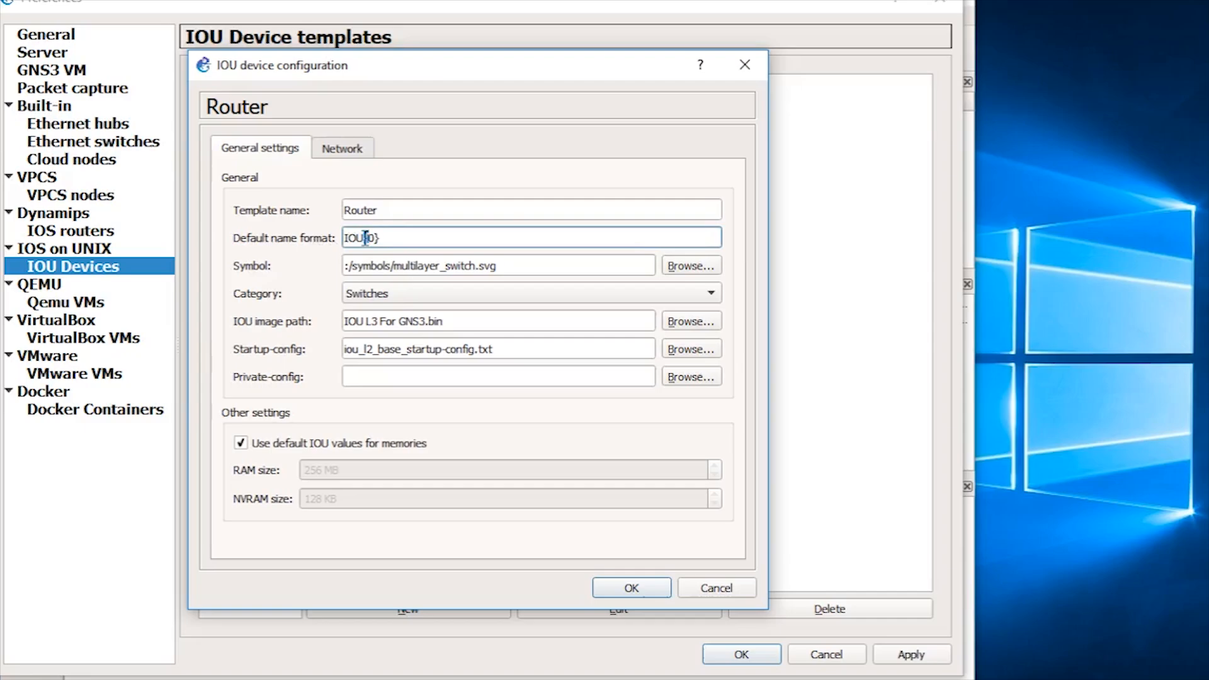
{"action": "left_click_drag", "start_coordinate": [365, 238], "coordinate": [301, 238]}
{"action": "type", "text": "R"}
{"action": "left_click", "coordinate": [630, 588]}
{"action": "left_click", "coordinate": [740, 655]}
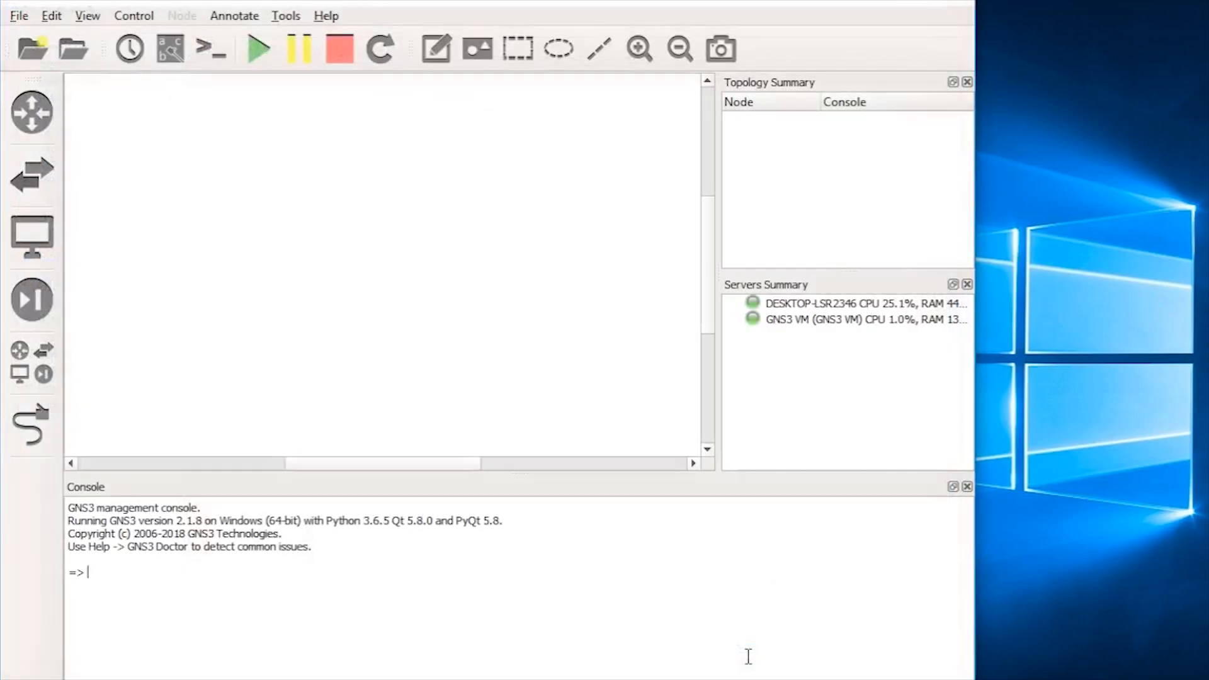
Step: Filter the device list to Installed appliances and select the Router and Switch templates
{"action": "left_click", "coordinate": [14, 379]}
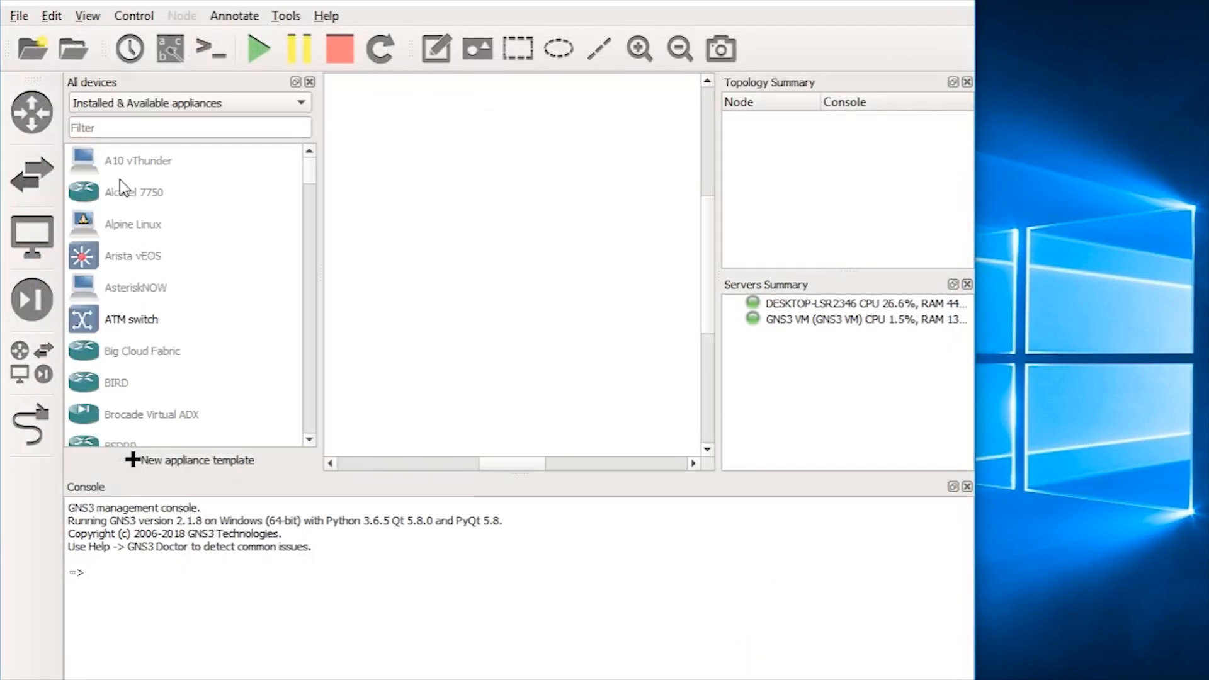
{"action": "left_click", "coordinate": [118, 104]}
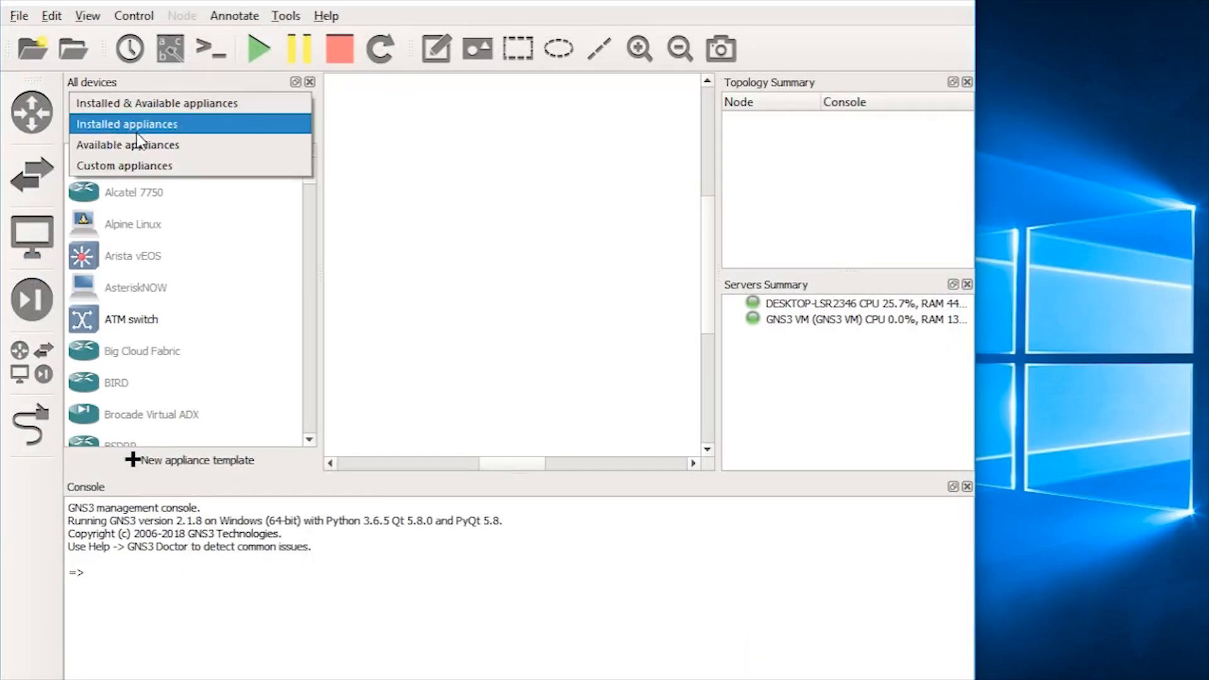
{"action": "left_click", "coordinate": [154, 125]}
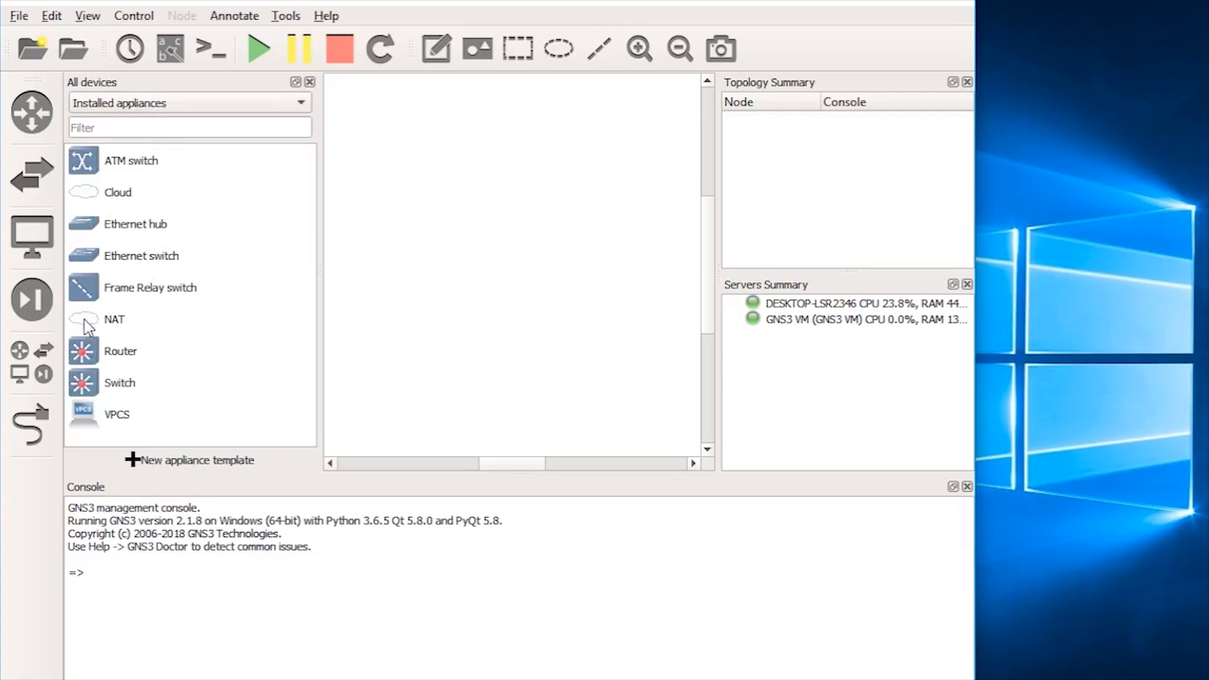
{"action": "left_click", "coordinate": [111, 364]}
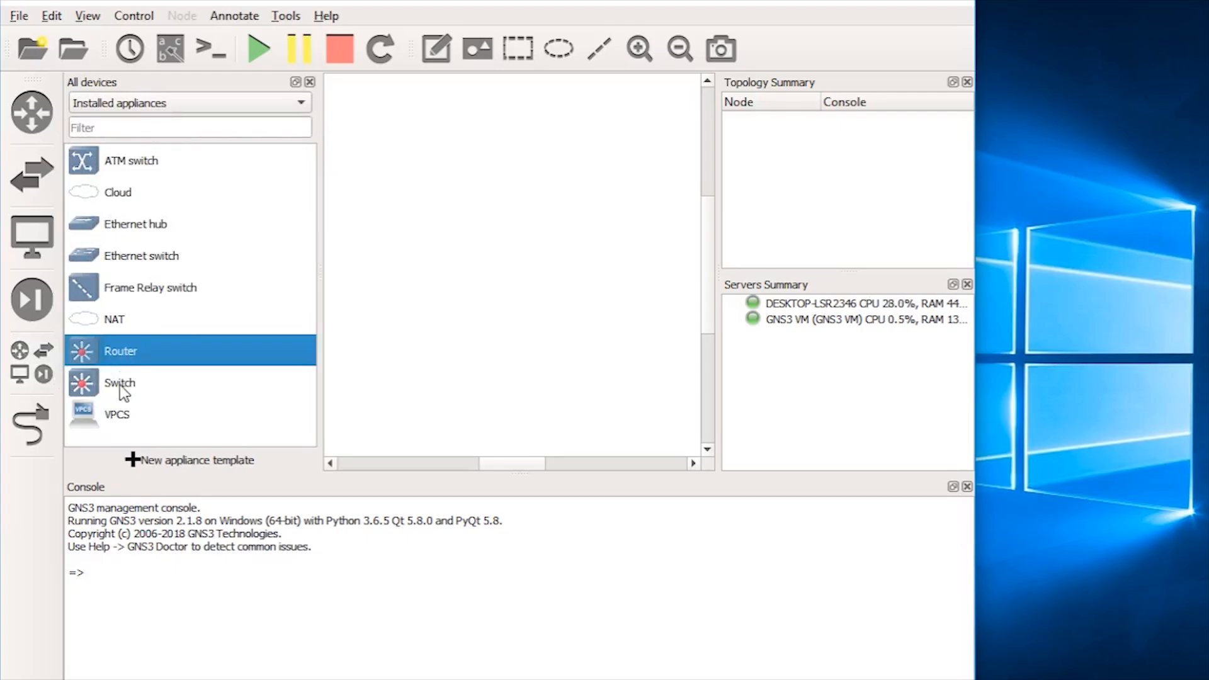
{"action": "left_click", "coordinate": [122, 391]}
{"action": "left_click", "coordinate": [107, 365]}
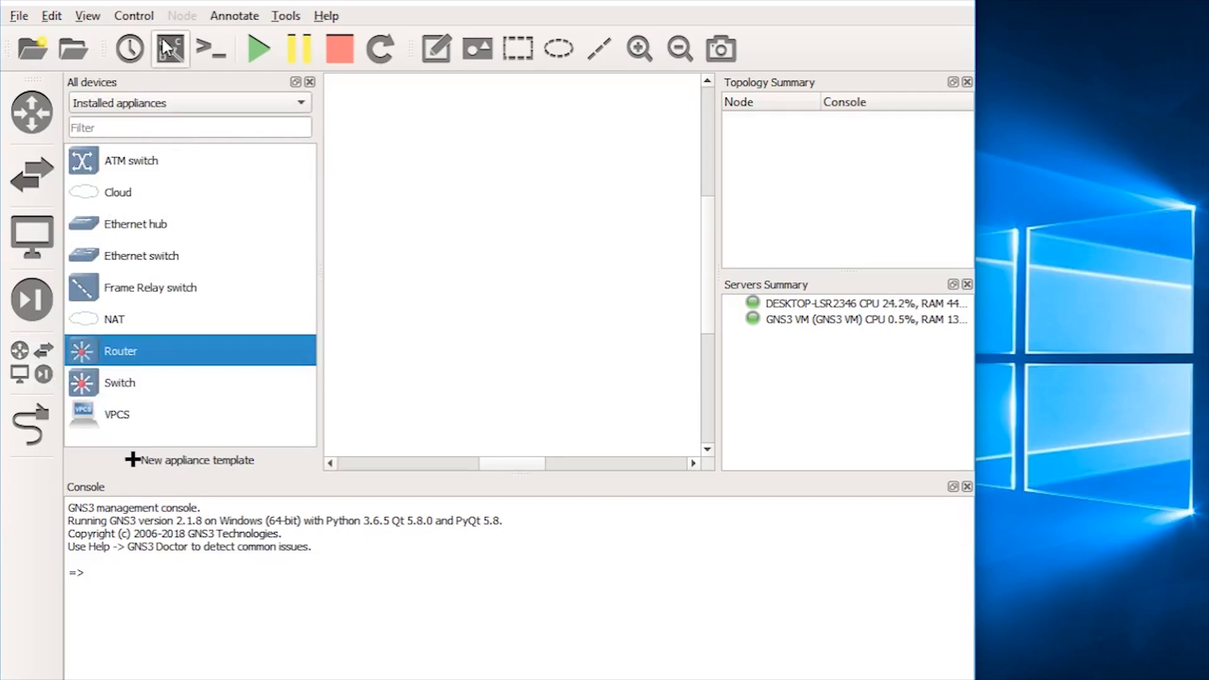
{"action": "left_click", "coordinate": [51, 15]}
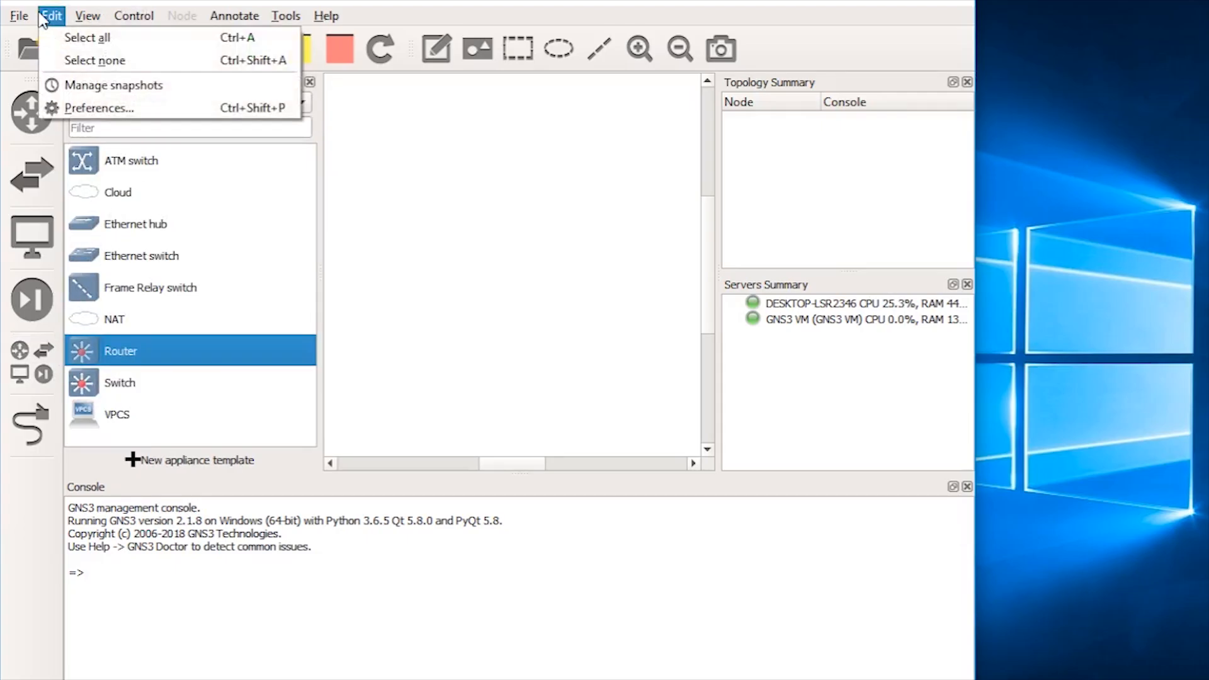
Step: Edit the IOU Router template in Preferences and bring up its symbol selection
{"action": "left_click", "coordinate": [115, 109]}
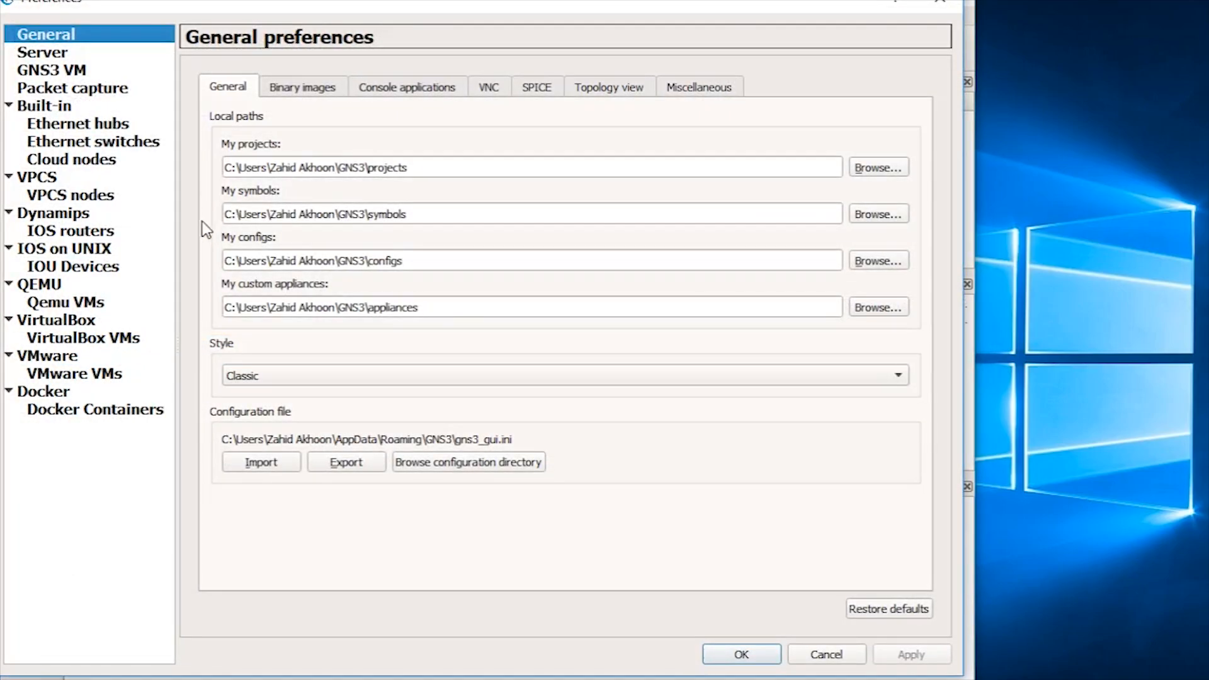
{"action": "left_click", "coordinate": [69, 267]}
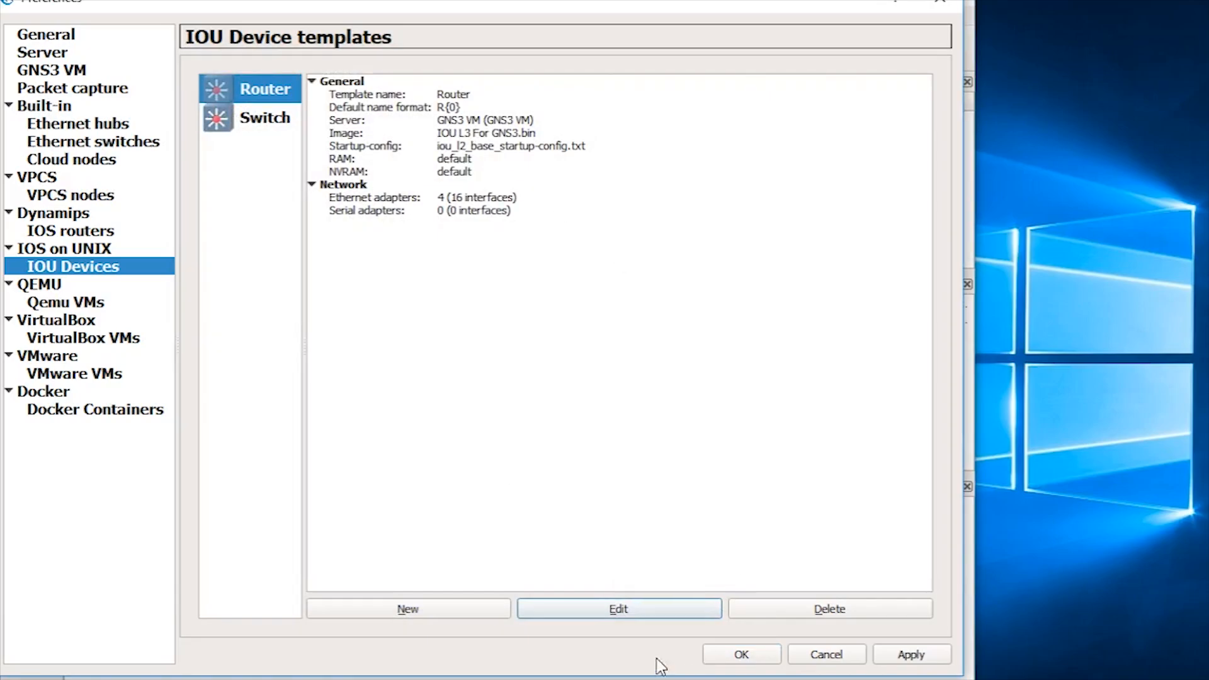
{"action": "left_click", "coordinate": [615, 607]}
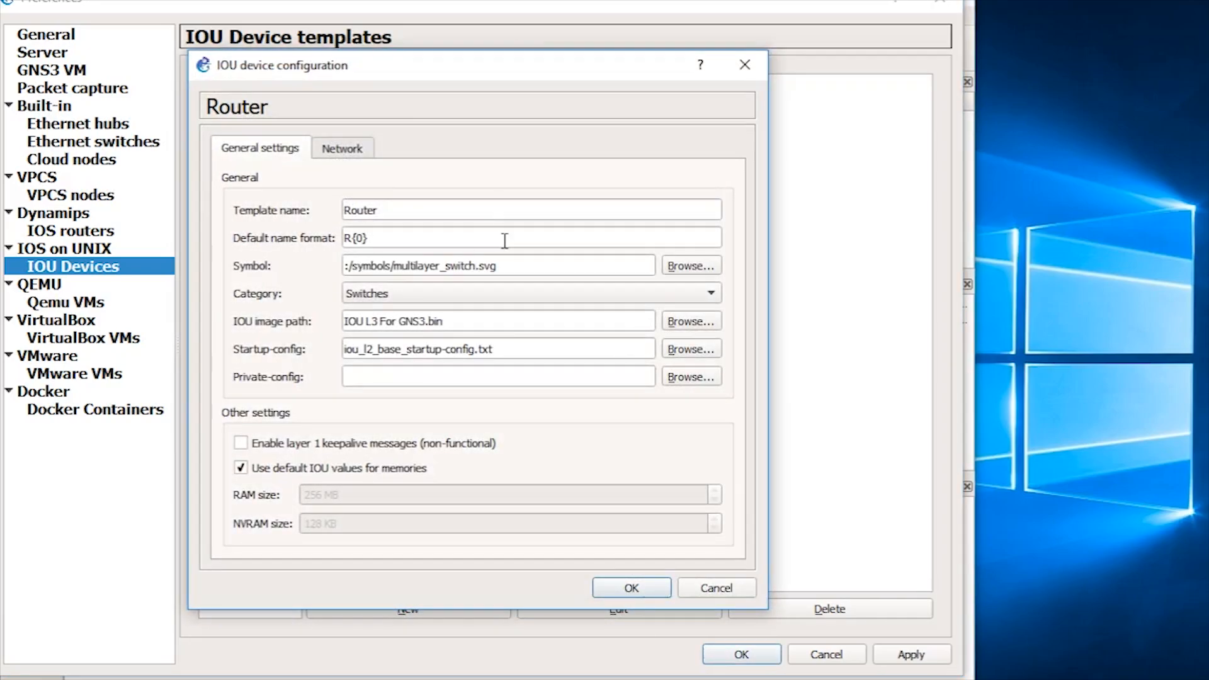
{"action": "left_click", "coordinate": [699, 268]}
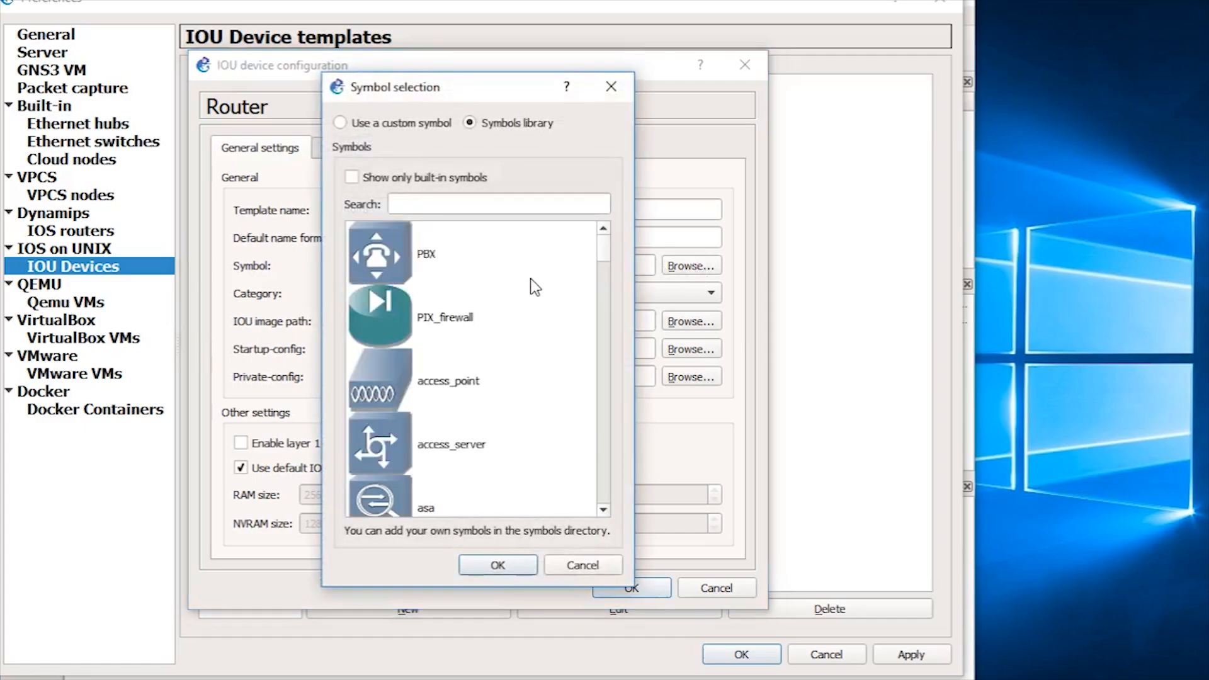
{"action": "left_click_drag", "start_coordinate": [607, 248], "coordinate": [587, 143]}
Step: Search symbols for 'router', apply the router symbol, and save the Router template
{"action": "left_click", "coordinate": [511, 202]}
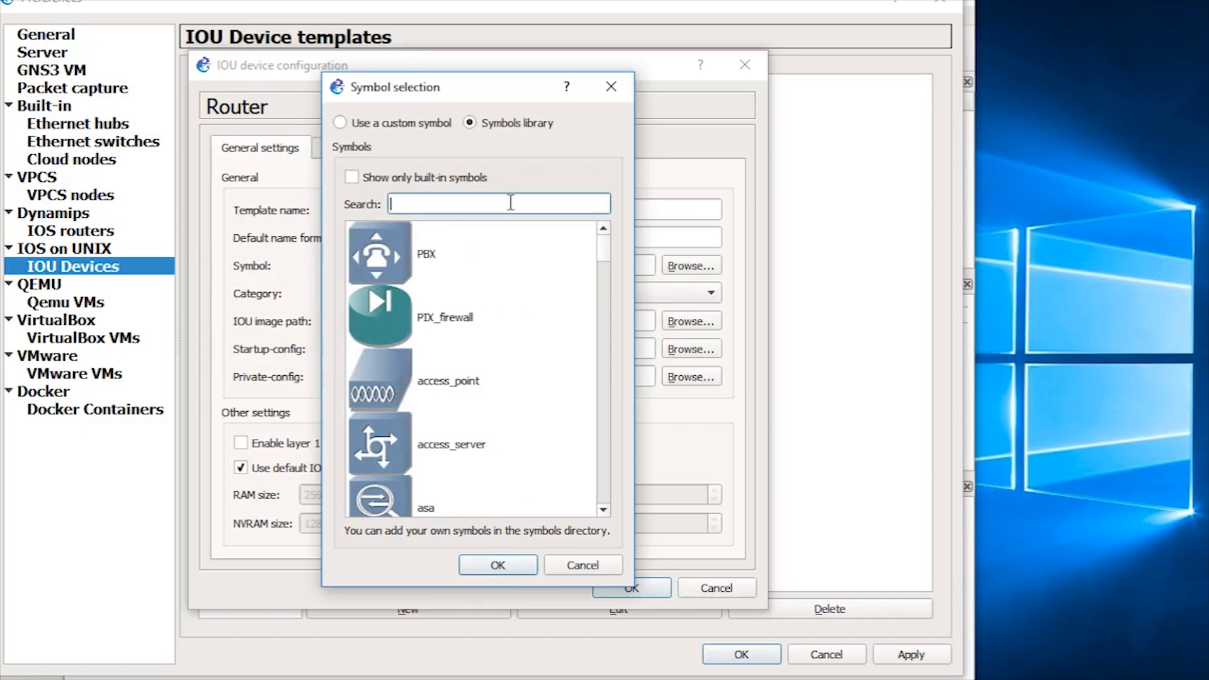
{"action": "type", "text": "router"}
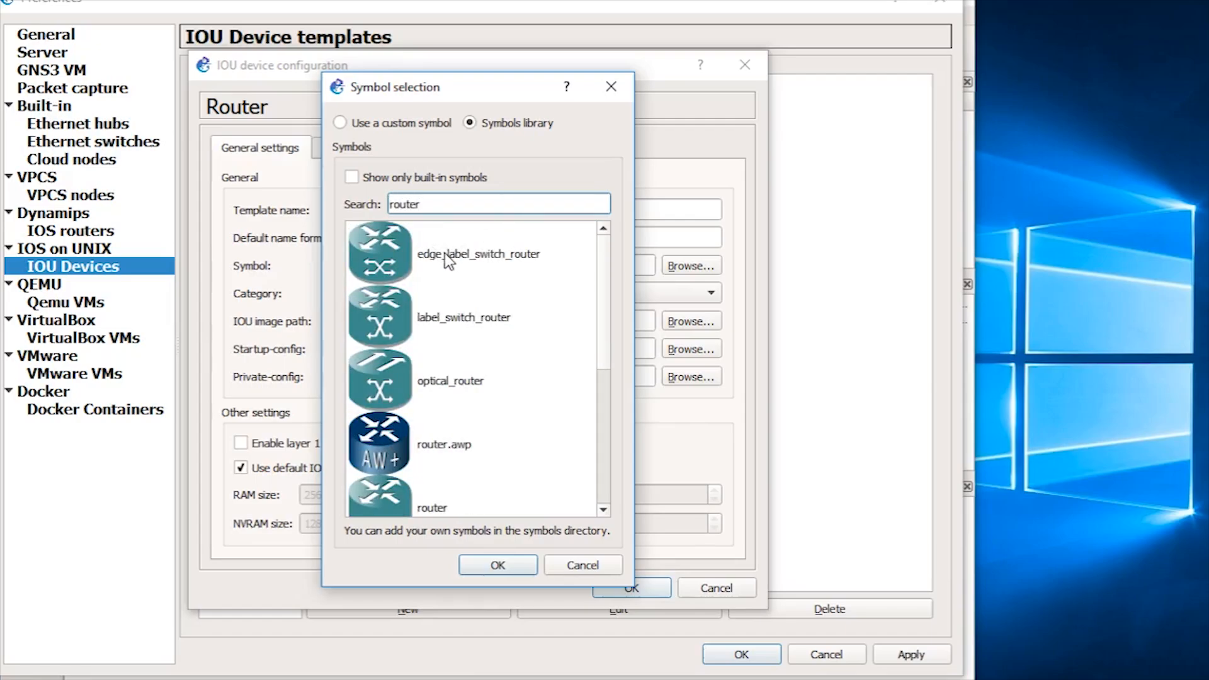
{"action": "left_click", "coordinate": [383, 508]}
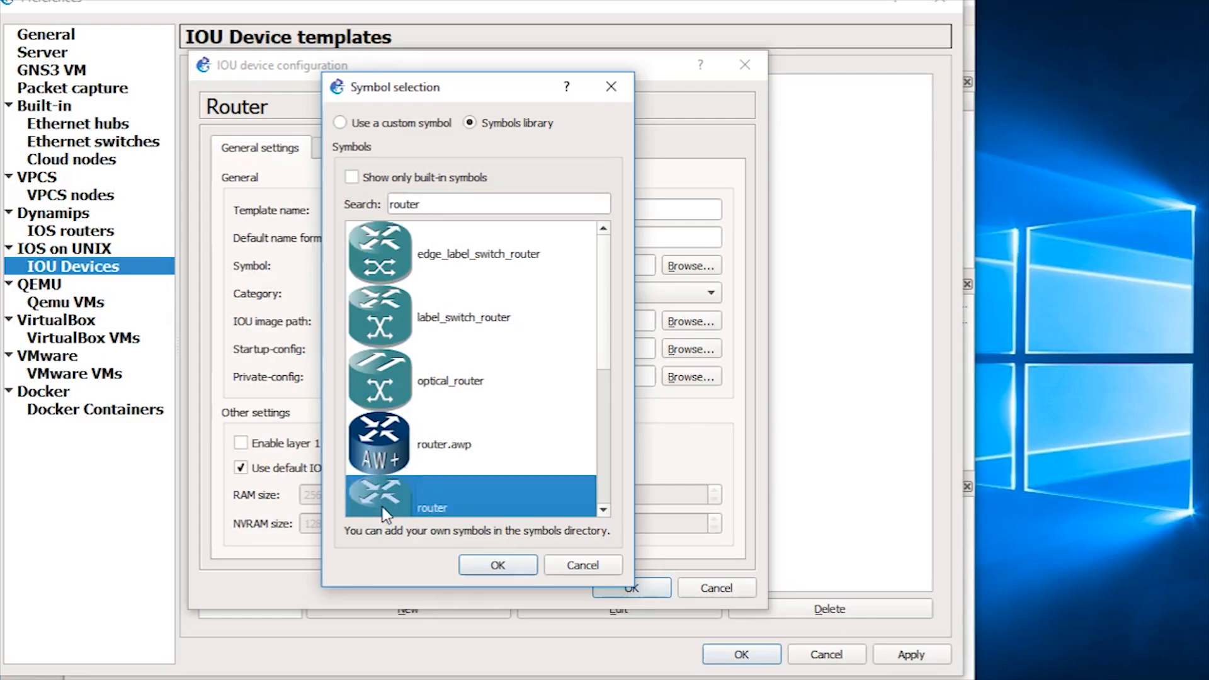
{"action": "left_click", "coordinate": [383, 508]}
{"action": "left_click", "coordinate": [397, 465]}
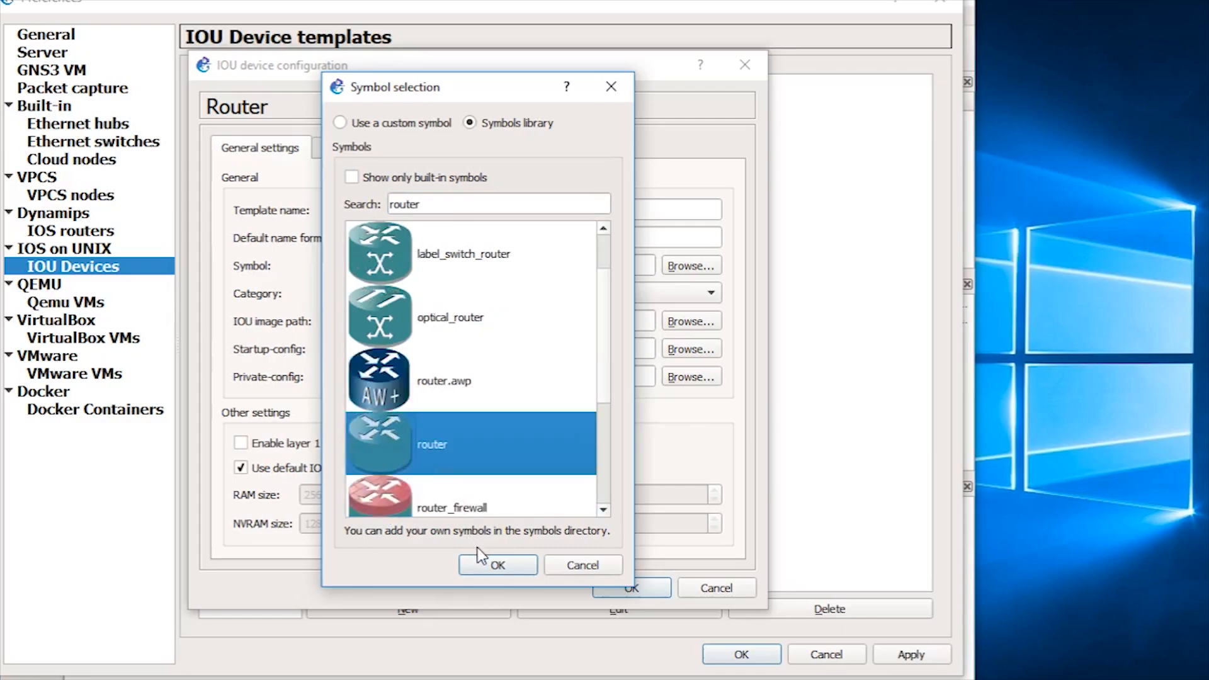
{"action": "left_click", "coordinate": [494, 565]}
{"action": "left_click", "coordinate": [632, 588]}
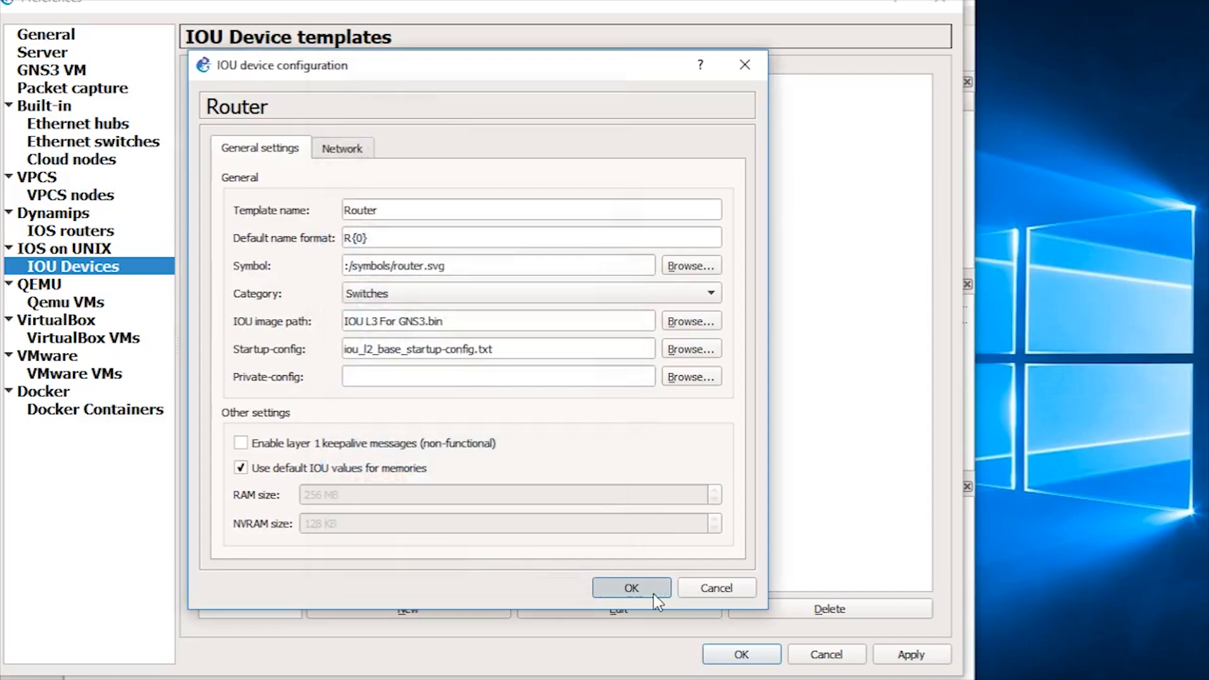
{"action": "left_click", "coordinate": [753, 656]}
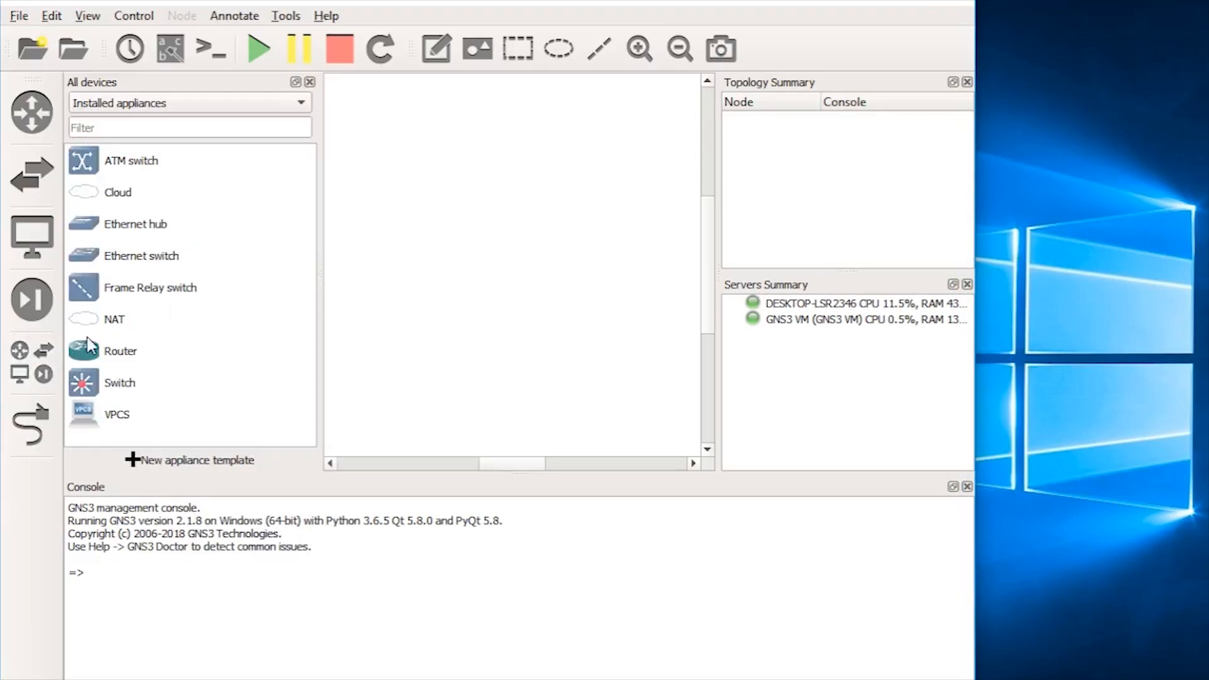
Step: Drag Router and Switch onto the canvas as R1 and SW1 and line them up side by side
{"action": "left_click_drag", "start_coordinate": [120, 351], "coordinate": [414, 188]}
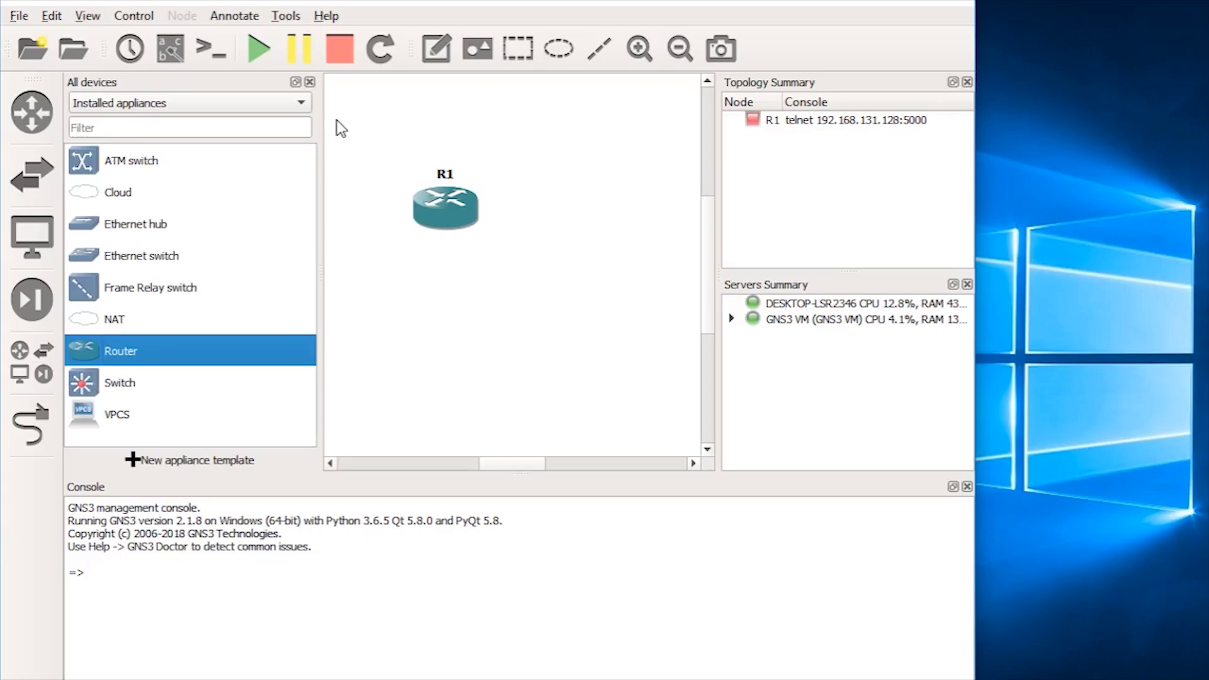
{"action": "left_click", "coordinate": [93, 388]}
{"action": "left_click_drag", "start_coordinate": [93, 387], "coordinate": [455, 304]}
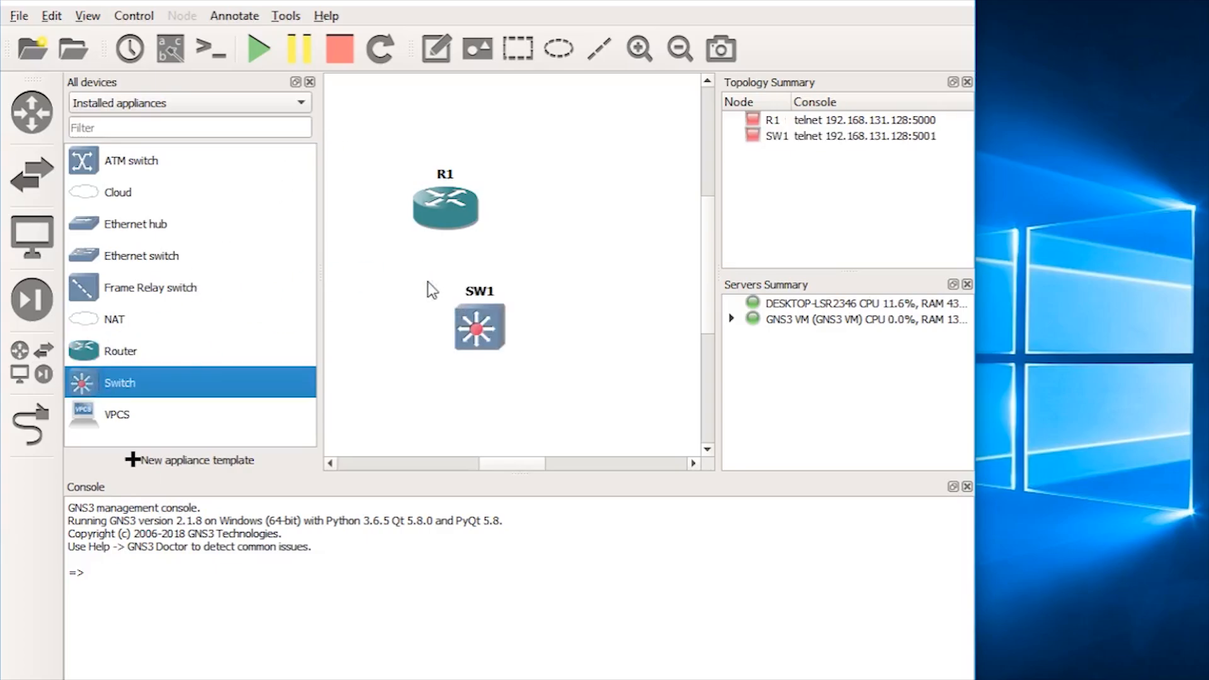
{"action": "left_click", "coordinate": [310, 82]}
{"action": "left_click_drag", "start_coordinate": [312, 207], "coordinate": [231, 184]}
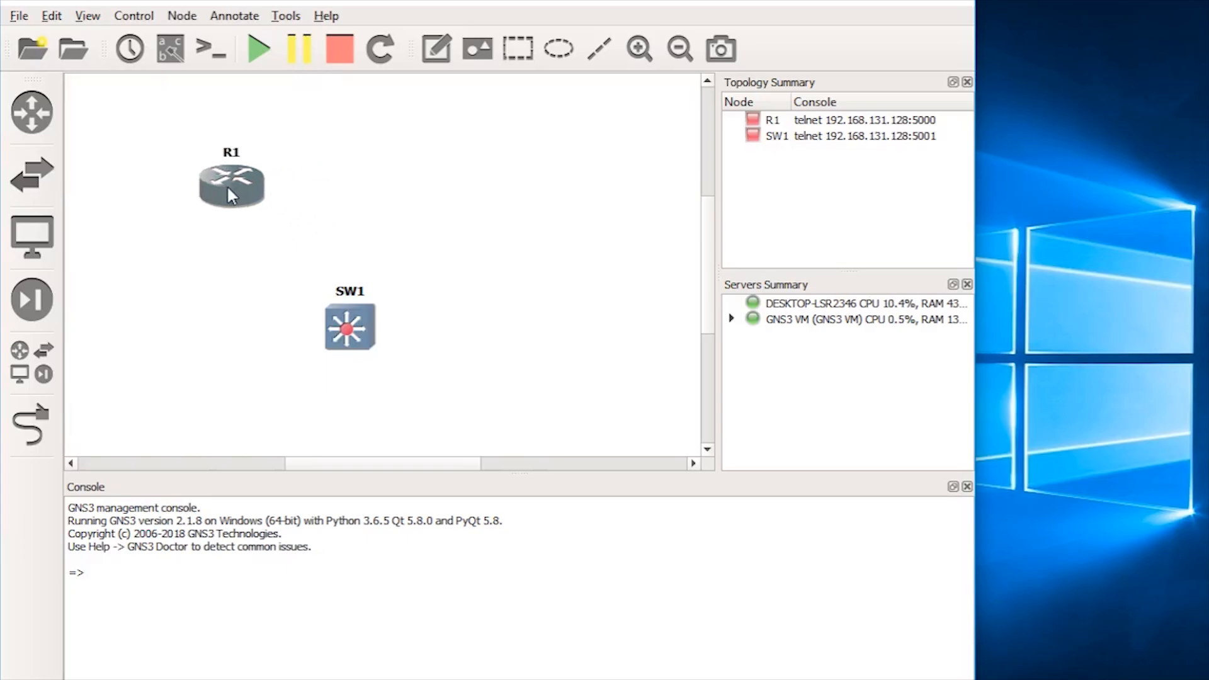
{"action": "left_click_drag", "start_coordinate": [372, 334], "coordinate": [371, 212]}
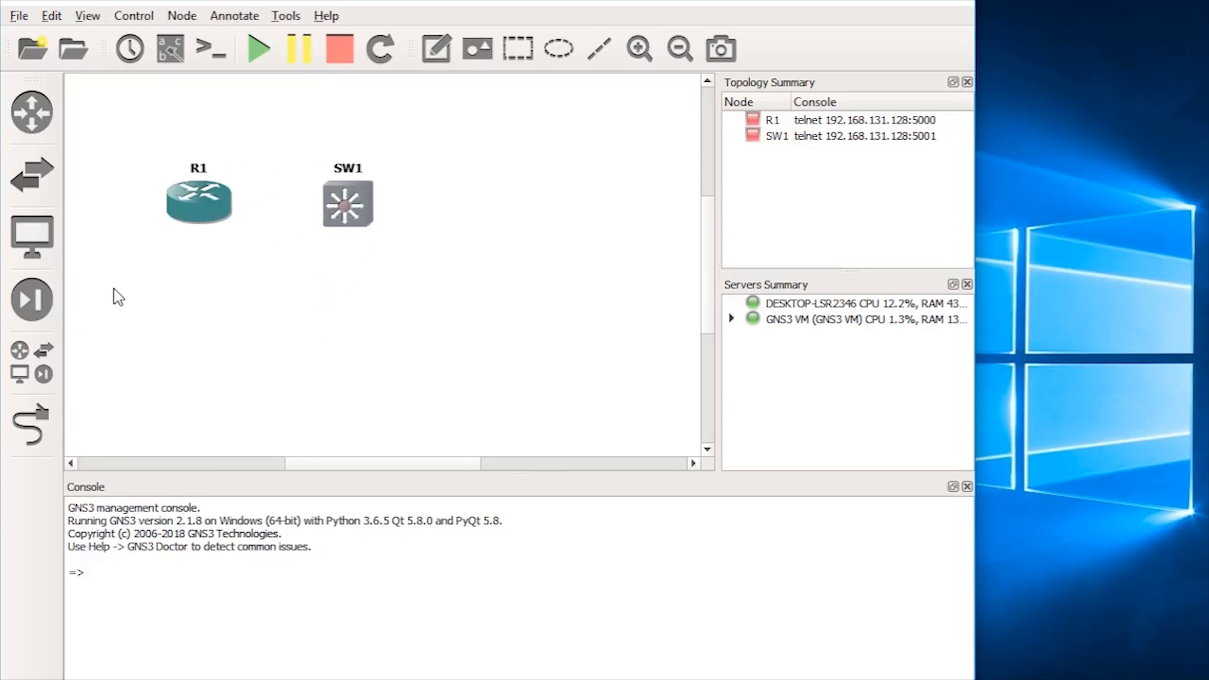
{"action": "left_click", "coordinate": [30, 441]}
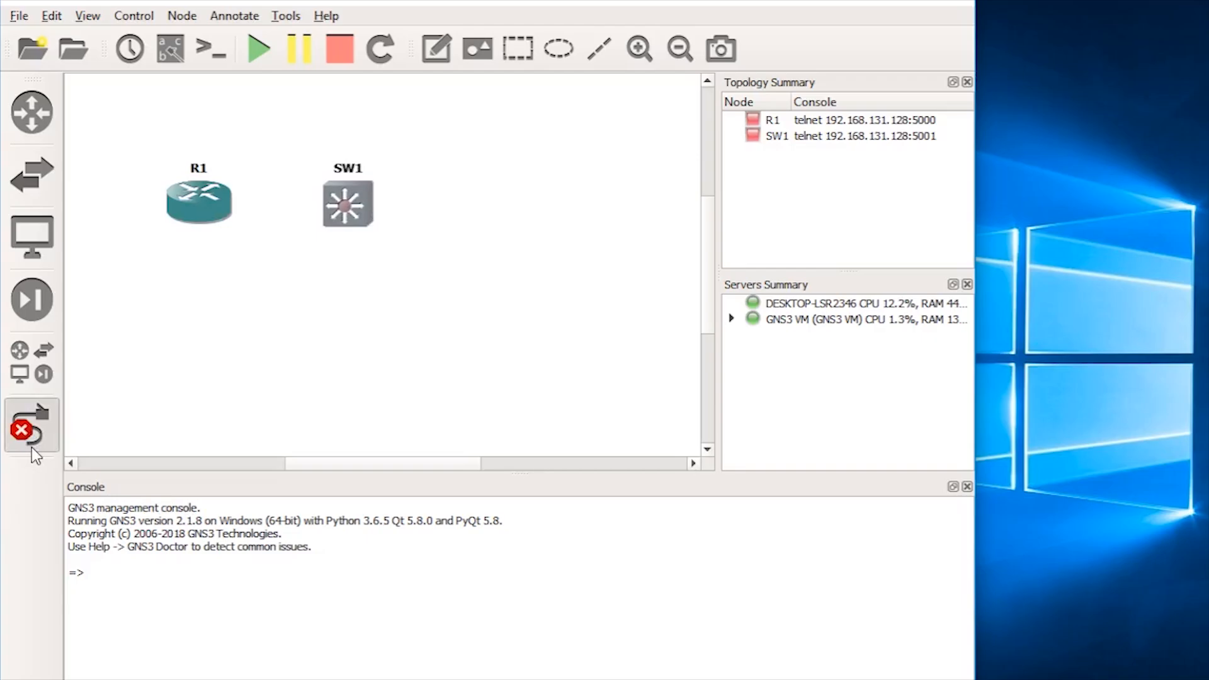
Step: Cable R1's Ethernet0/0 to SW1's Ethernet0/0
{"action": "left_click", "coordinate": [209, 217]}
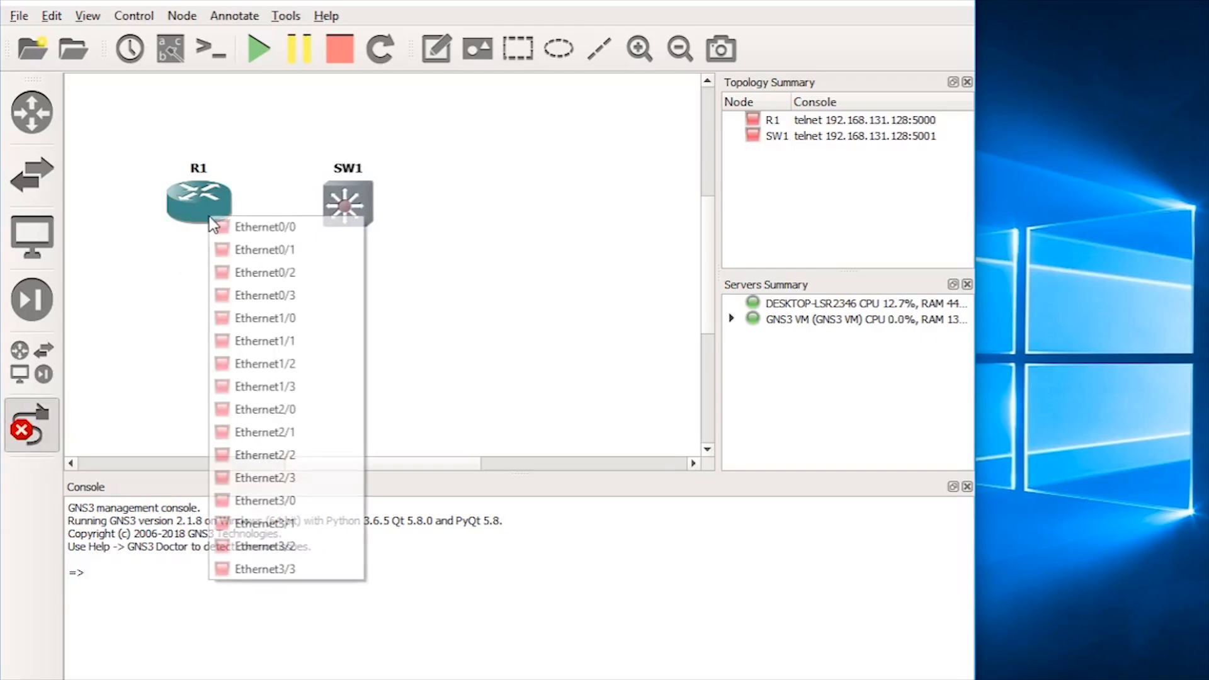
{"action": "left_click", "coordinate": [250, 228]}
{"action": "left_click", "coordinate": [347, 212]}
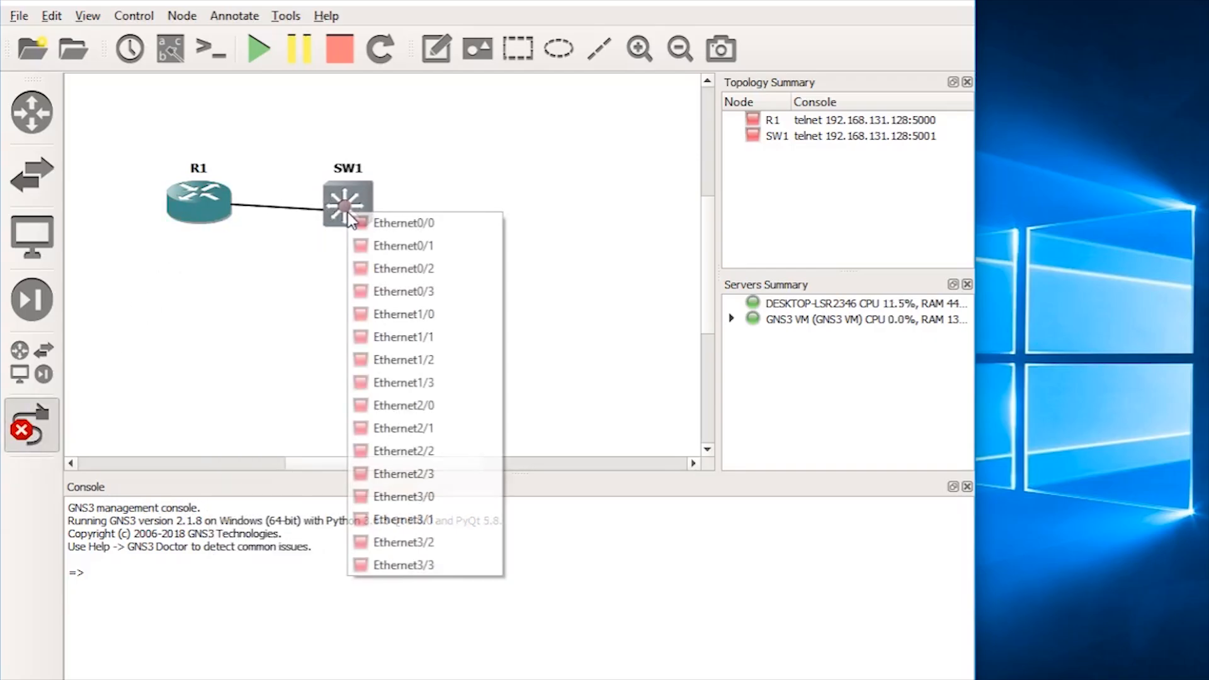
{"action": "left_click", "coordinate": [401, 224]}
{"action": "right_click", "coordinate": [419, 187]}
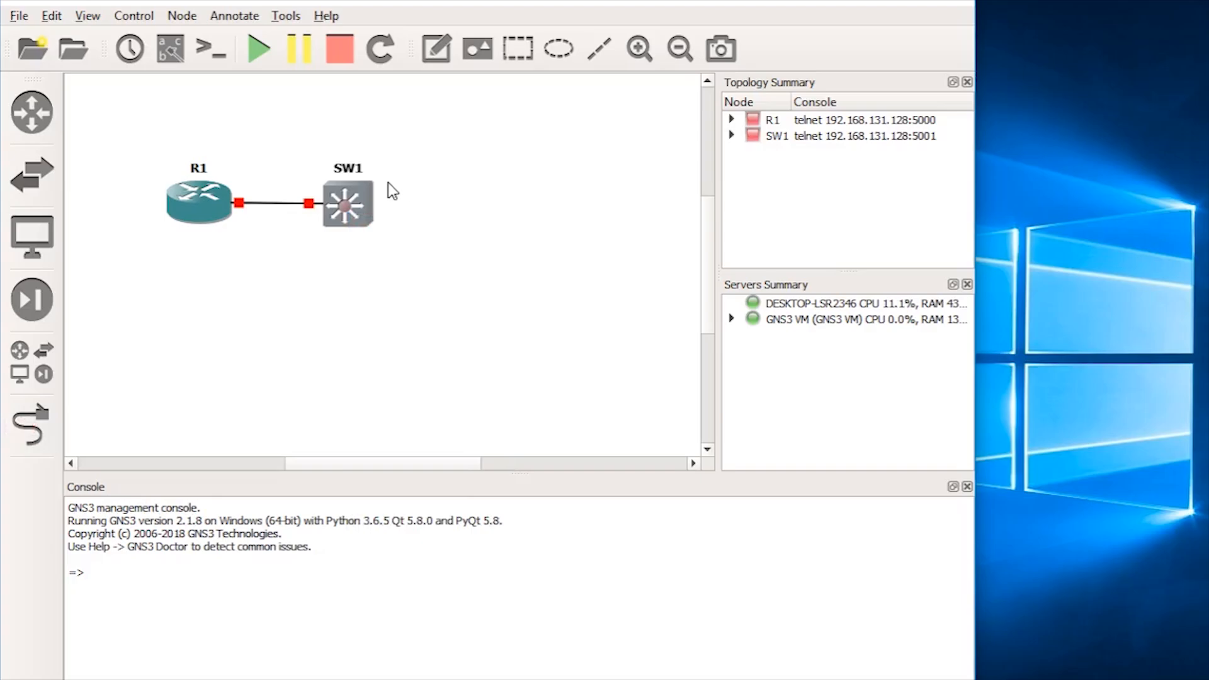
Step: Shift SW1 slightly right and display the e0/0 interface labels on the link
{"action": "left_click_drag", "start_coordinate": [347, 214], "coordinate": [381, 210]}
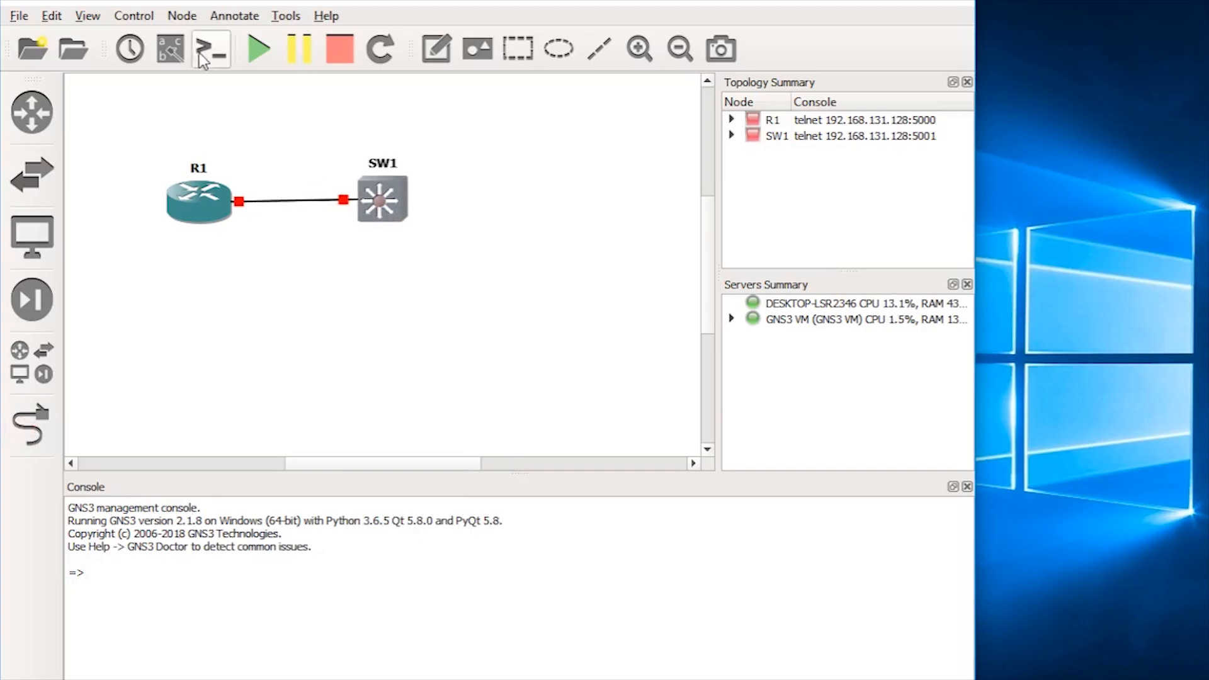
{"action": "left_click", "coordinate": [171, 49]}
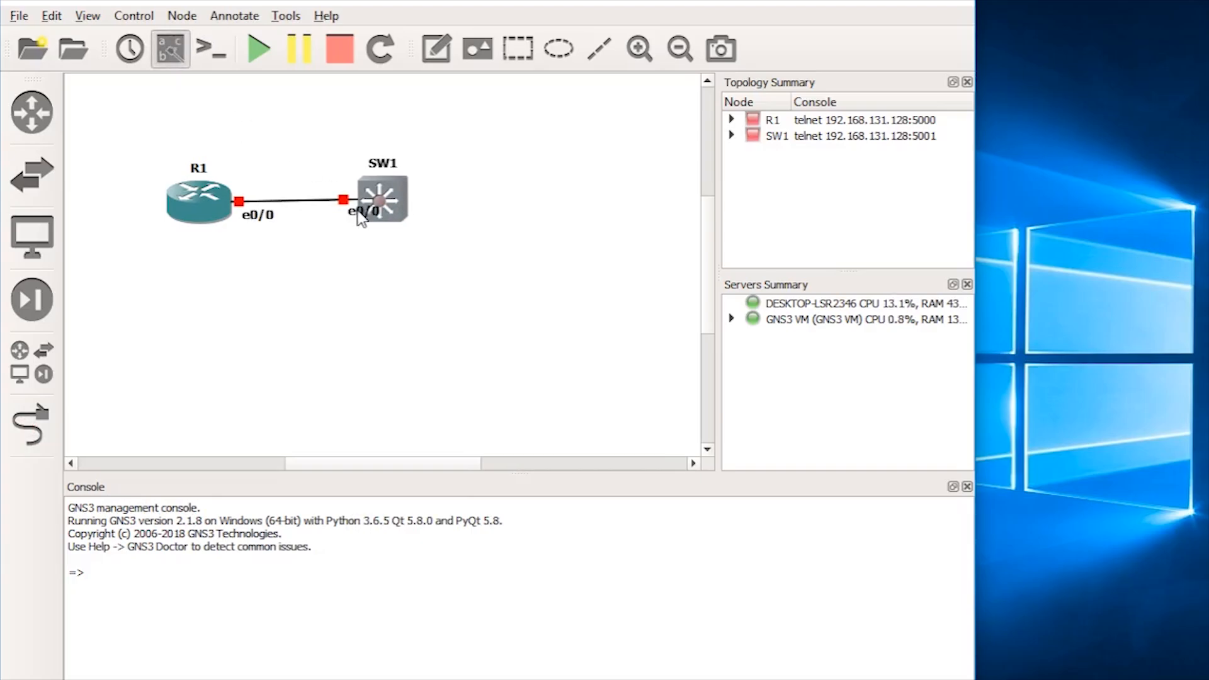
{"action": "left_click_drag", "start_coordinate": [359, 217], "coordinate": [334, 220]}
Step: Start all devices and bring up a prompt in R1's console
{"action": "left_click", "coordinate": [255, 50]}
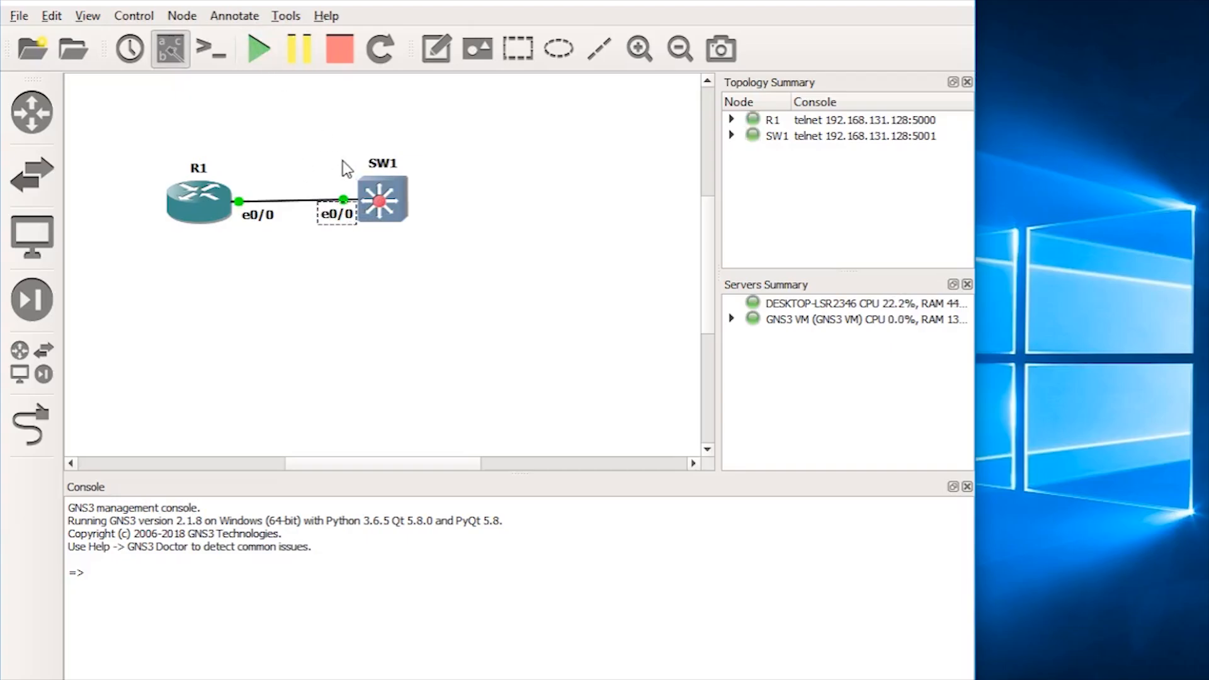
{"action": "left_click", "coordinate": [359, 259]}
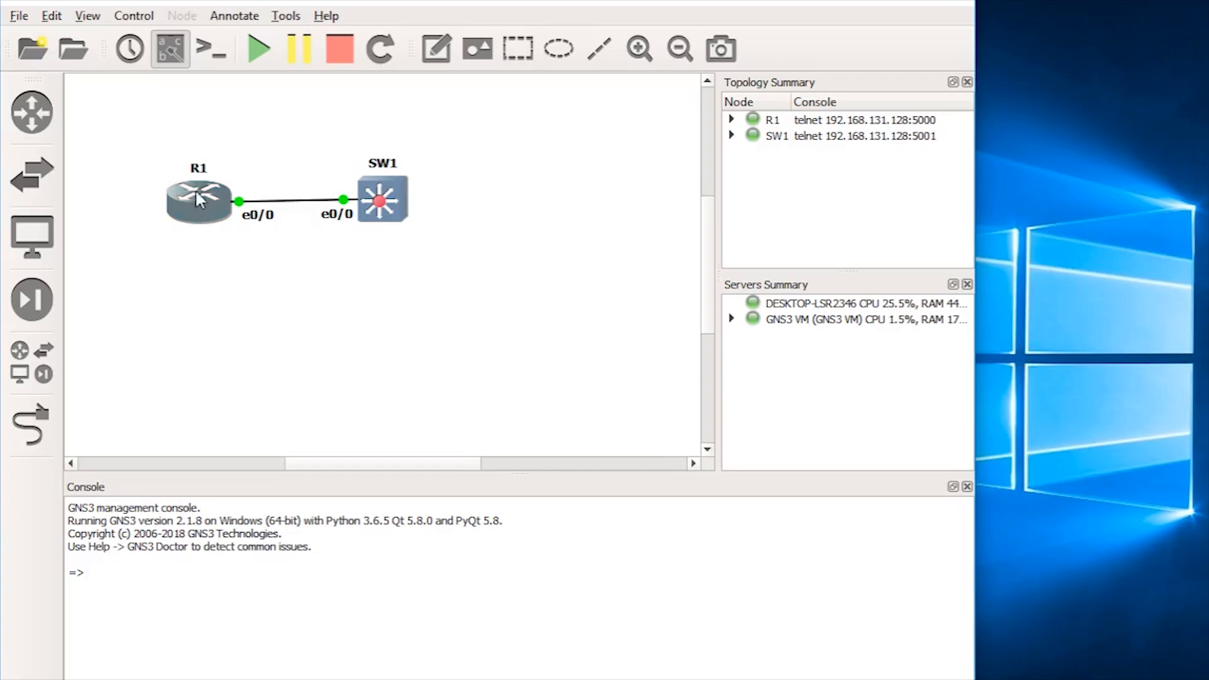
{"action": "mouse_move", "coordinate": [202, 201]}
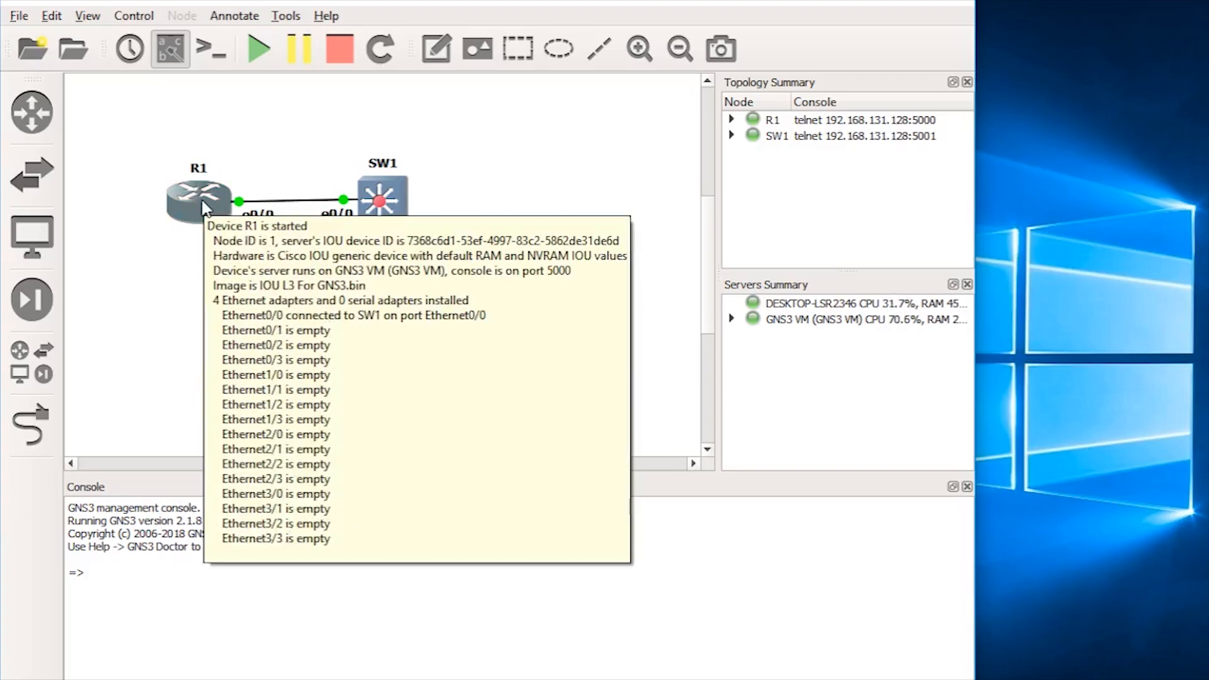
{"action": "double_click", "coordinate": [202, 198]}
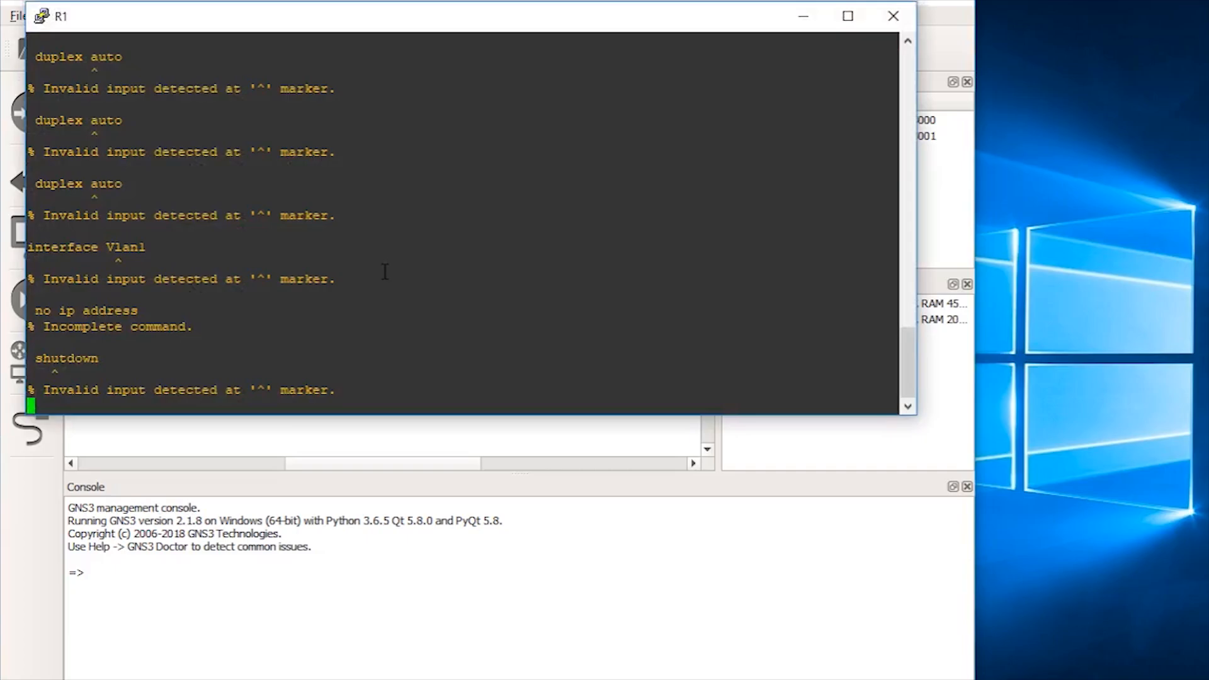
{"action": "key", "text": "Return"}
{"action": "key", "text": "Return"}
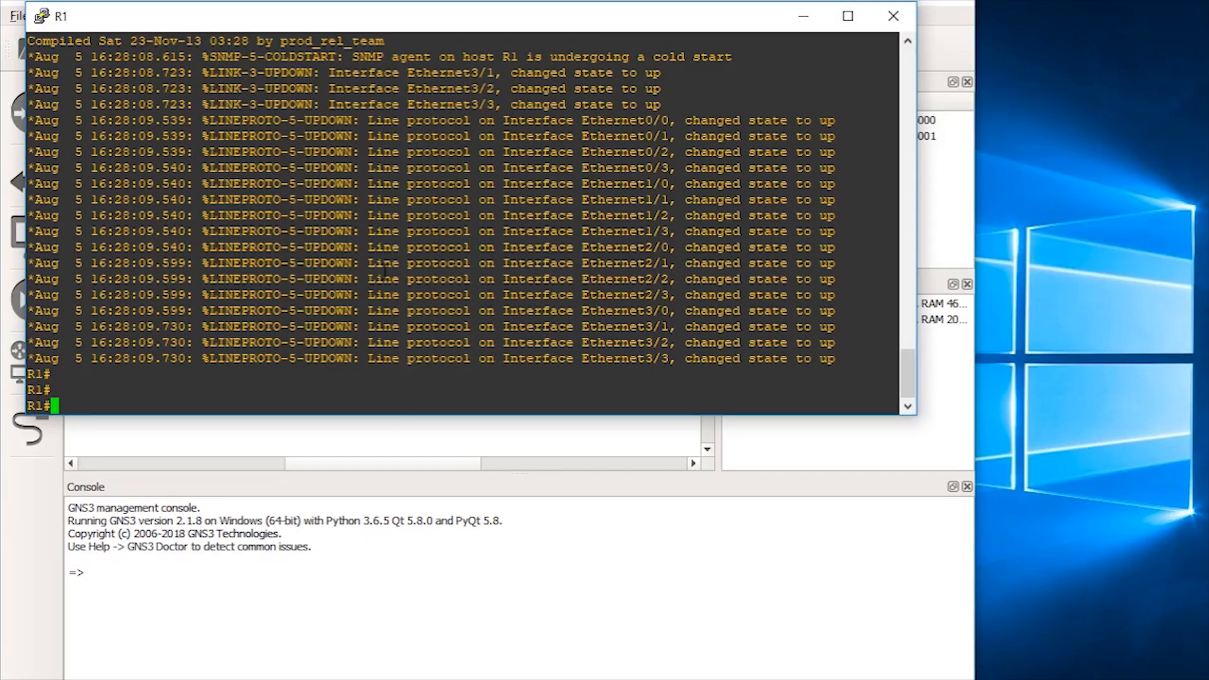
{"action": "left_click", "coordinate": [898, 19]}
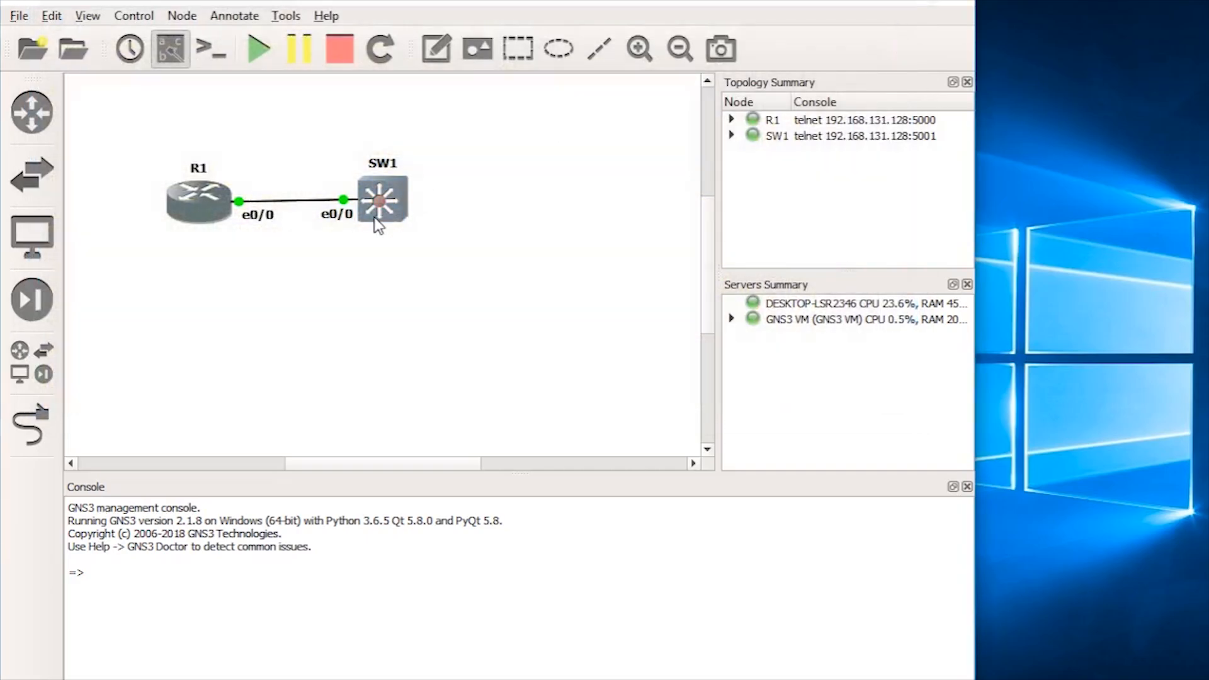
Step: Run 'show interfaces description' on R1 to confirm its Ethernet interfaces are up
{"action": "double_click", "coordinate": [199, 182]}
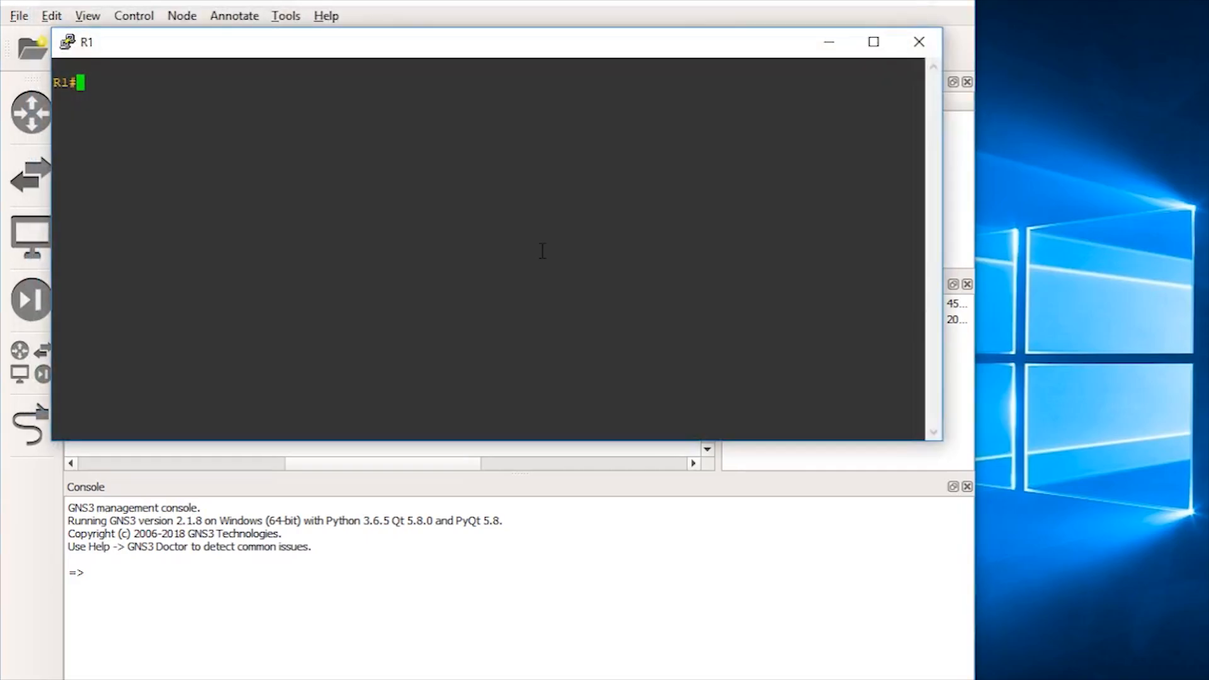
{"action": "key", "text": "Return"}
{"action": "key", "text": "Return"}
{"action": "key", "text": "Return"}
{"action": "type", "text": "show int des"}
{"action": "key", "text": "Tab"}
{"action": "key", "text": "Return"}
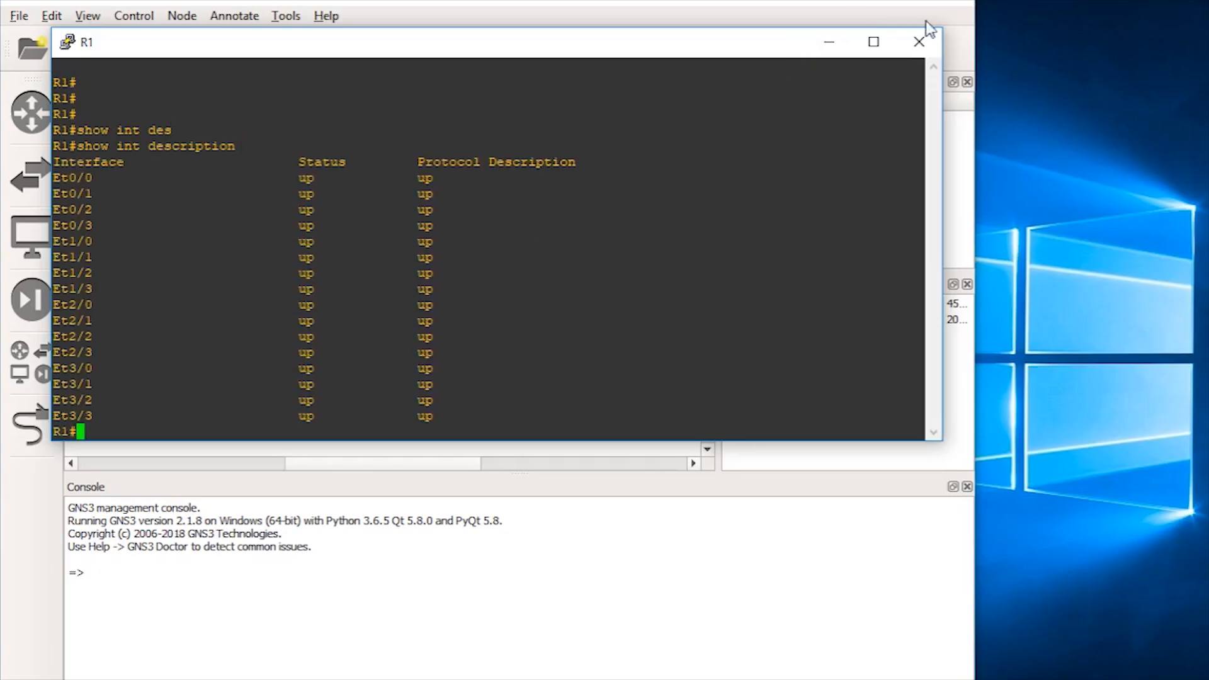
{"action": "left_click", "coordinate": [919, 42]}
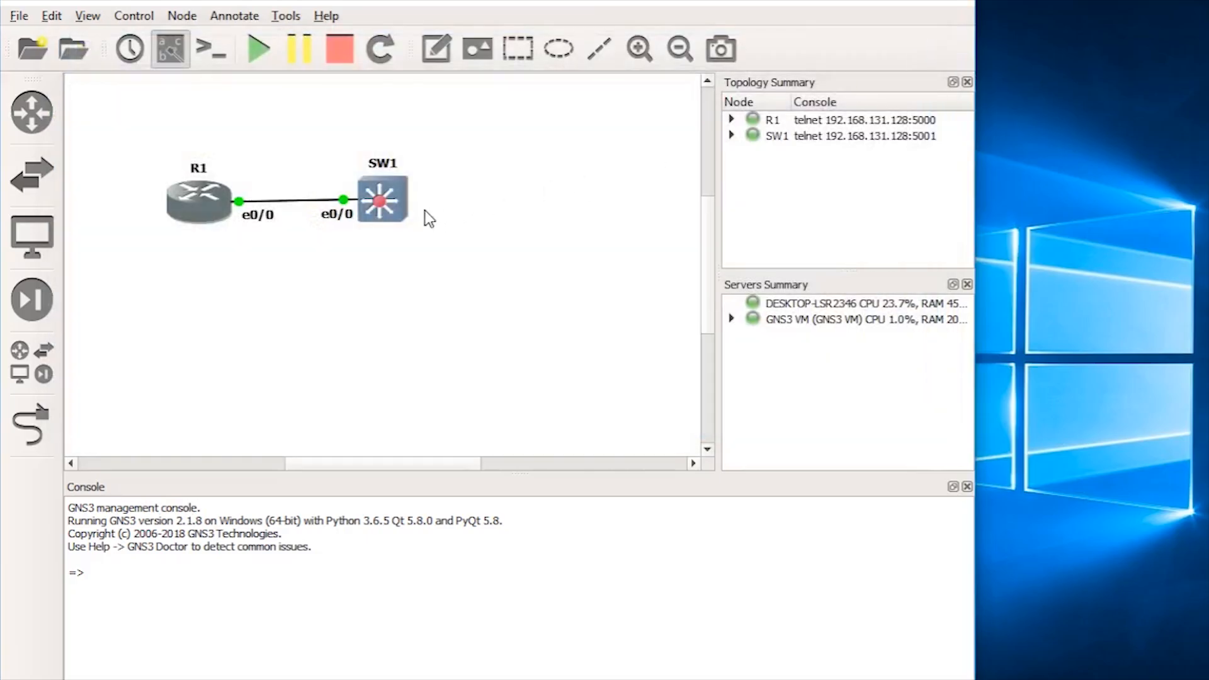
Step: Run 'show vlan brief' in SW1's console, showing all sixteen Ethernet ports active in VLAN 1
{"action": "double_click", "coordinate": [396, 208]}
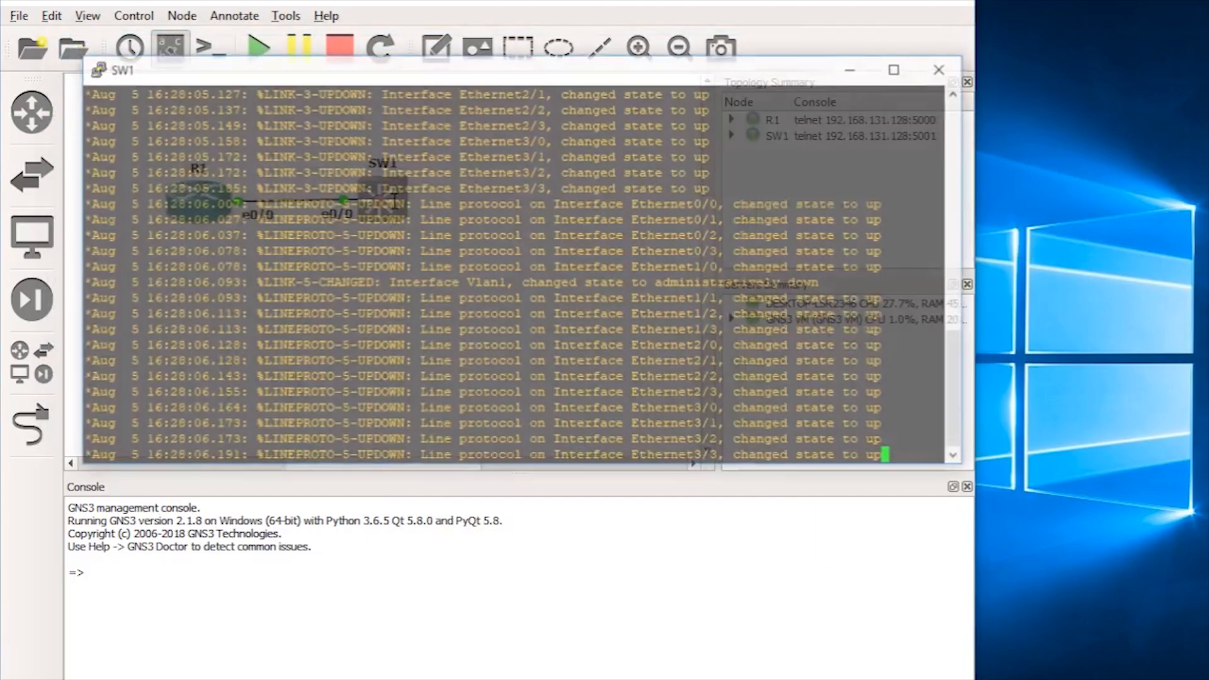
{"action": "key", "text": "Return"}
{"action": "key", "text": "Return"}
{"action": "key", "text": "Return"}
{"action": "key", "text": "Return"}
{"action": "type", "text": "show vl"}
{"action": "key", "text": "Tab"}
{"action": "type", "text": "br"}
{"action": "key", "text": "Tab"}
{"action": "key", "text": "Return"}
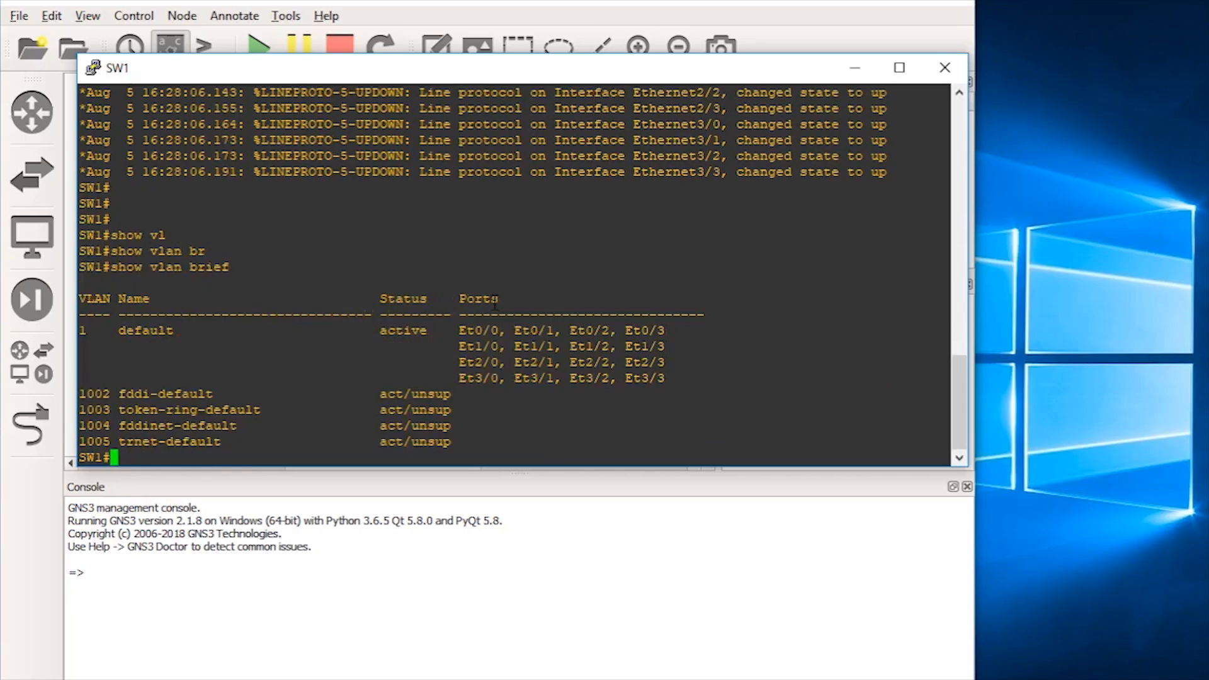